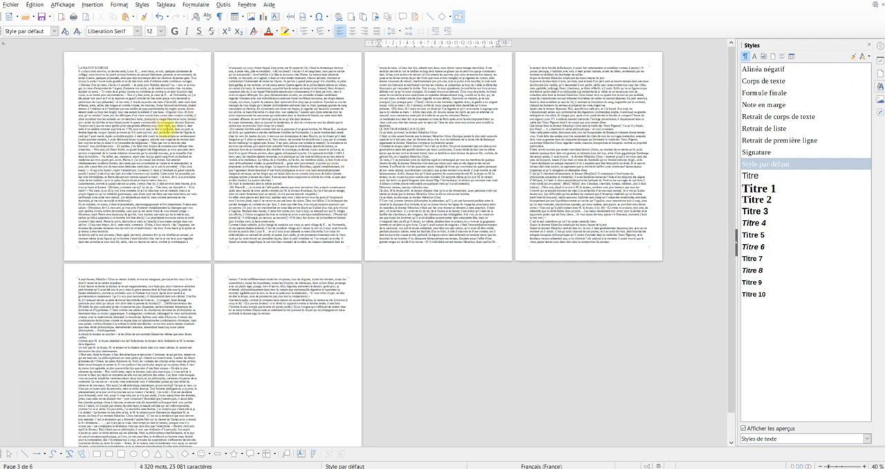
# Insert an empty paragraph after the line “je rentrai à mon domicile.”
pyautogui.scroll(3, 172, 123)
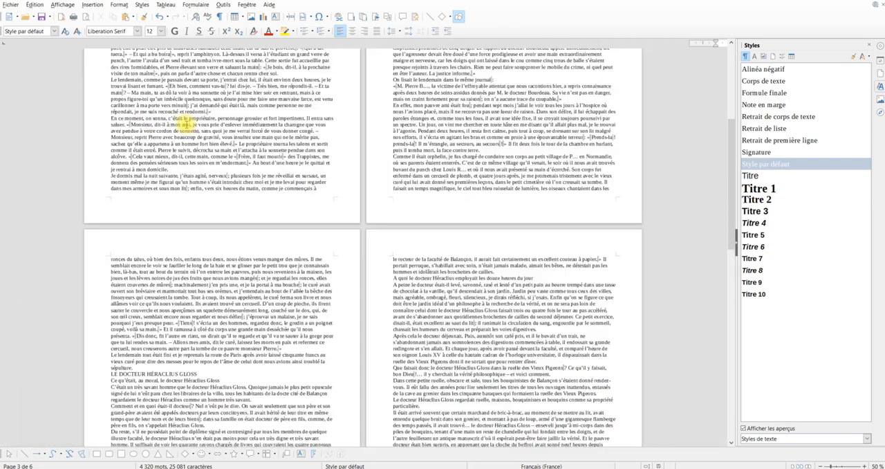
pyautogui.scroll(2, 186, 125)
pyautogui.scroll(1, 212, 156)
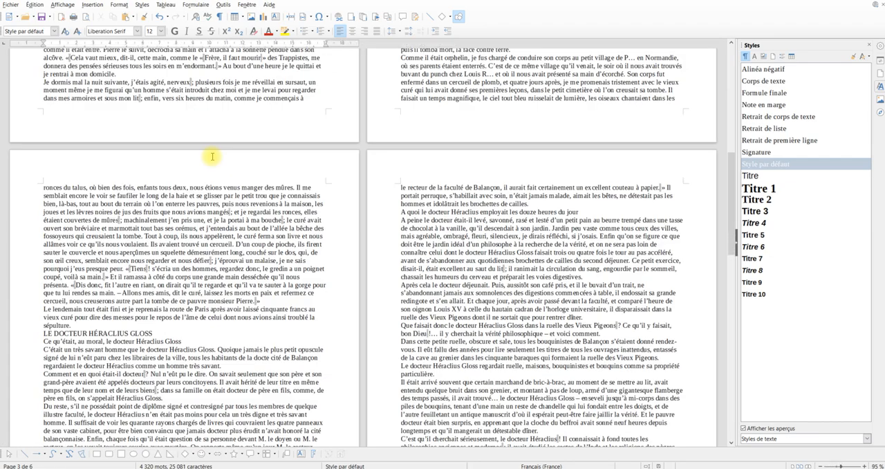
pyautogui.click(121, 76)
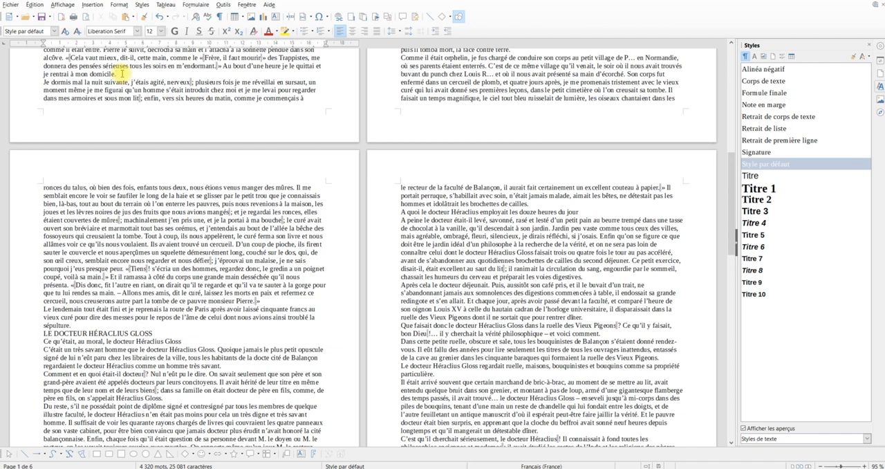
pyautogui.press('Return')
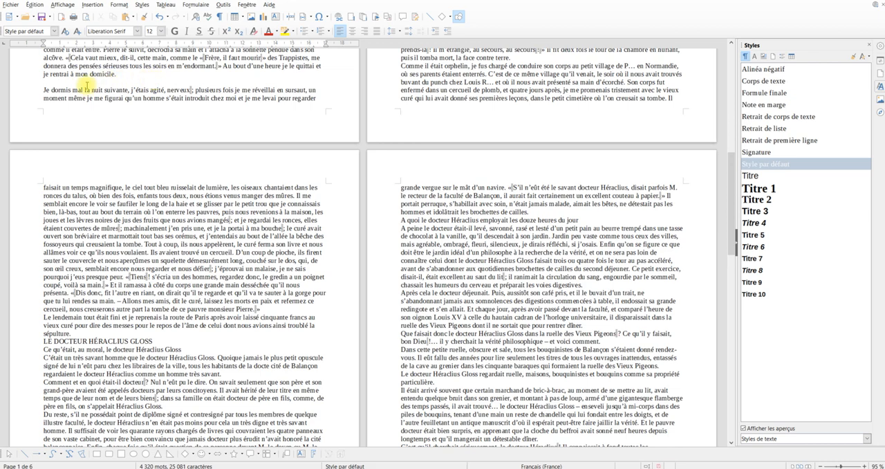
# Turn on the formatting marks and delete the empty paragraph above “Je dormis mal la nuit suivante”
pyautogui.click(221, 16)
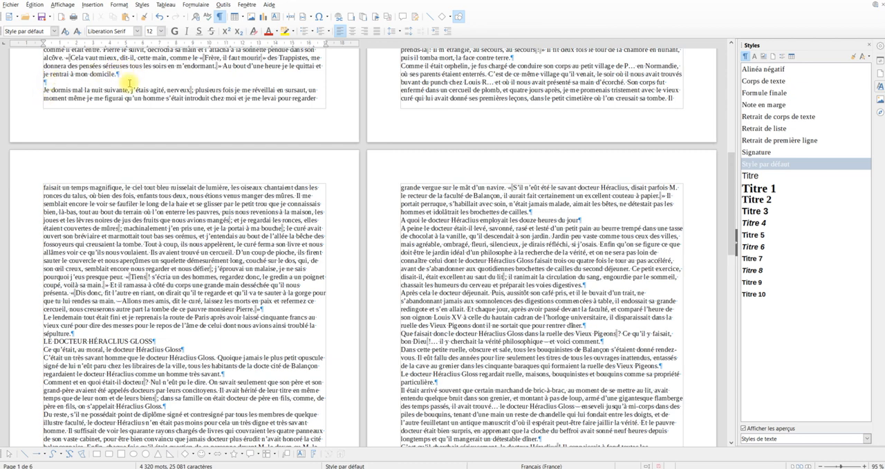
pyautogui.click(130, 90)
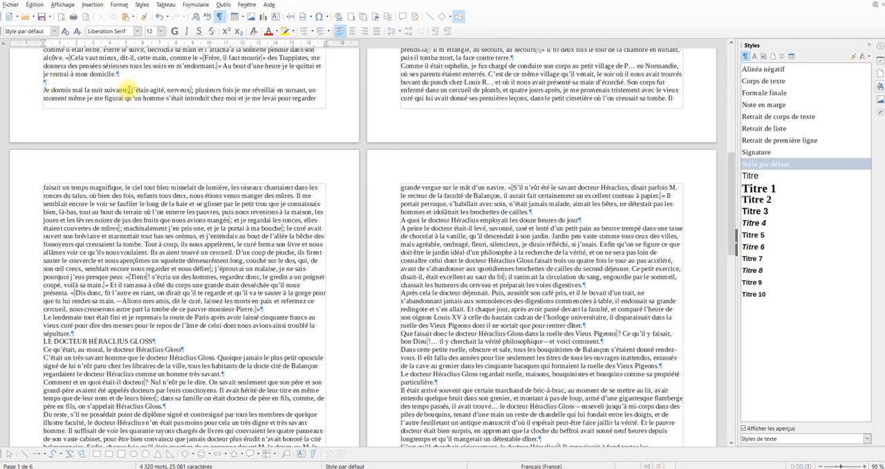
pyautogui.click(53, 81)
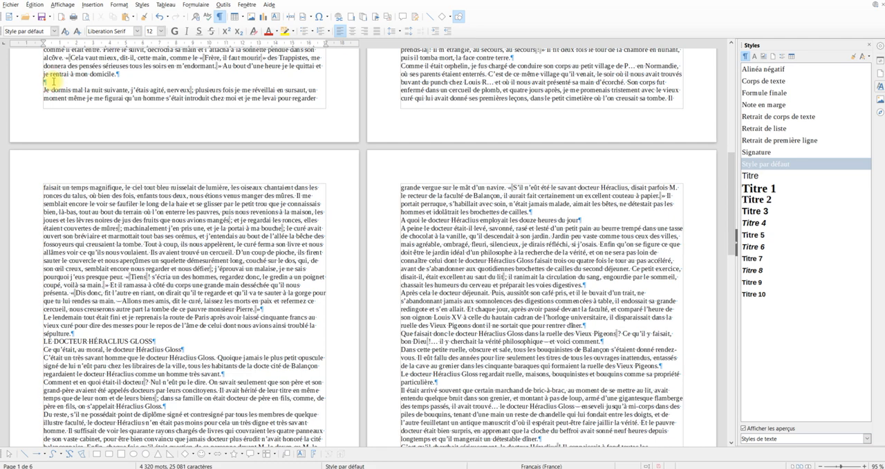
pyautogui.press('BackSpace')
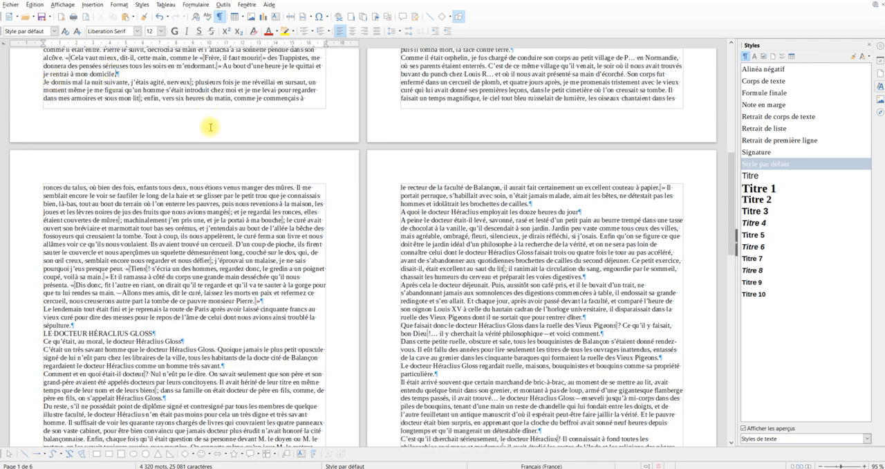
# Insert two page breaks before the heading “LA MAIN D’ÉCORCHÉ” to create two blank pages at the start of the document
pyautogui.scroll(5, 209, 130)
pyautogui.scroll(3, 232, 138)
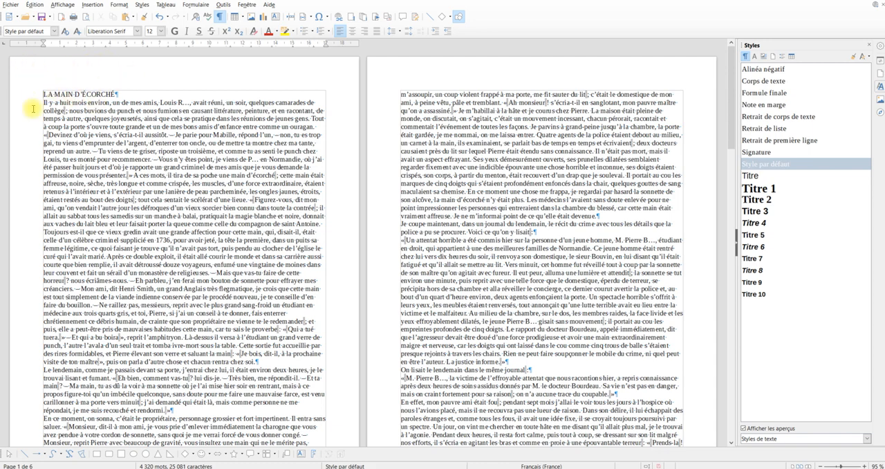
pyautogui.click(91, 5)
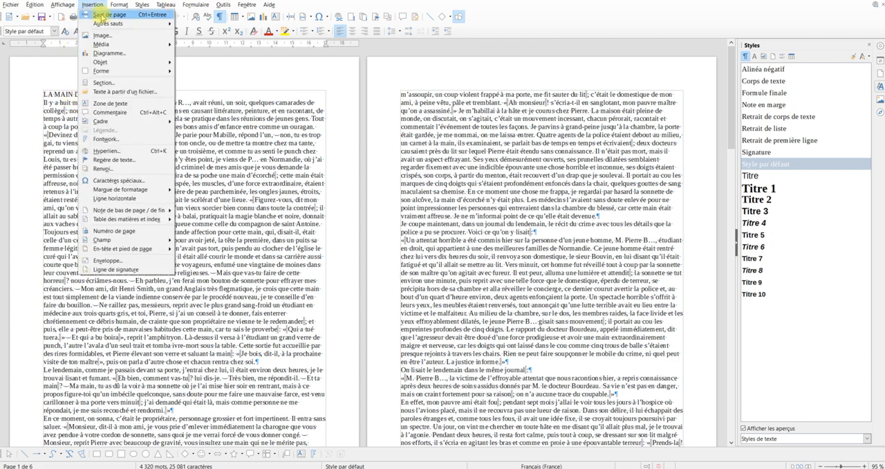
pyautogui.click(152, 16)
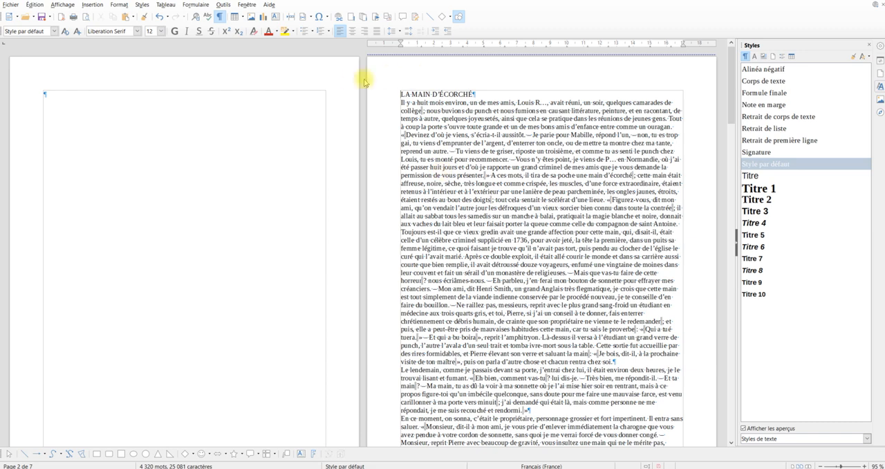
pyautogui.click(71, 98)
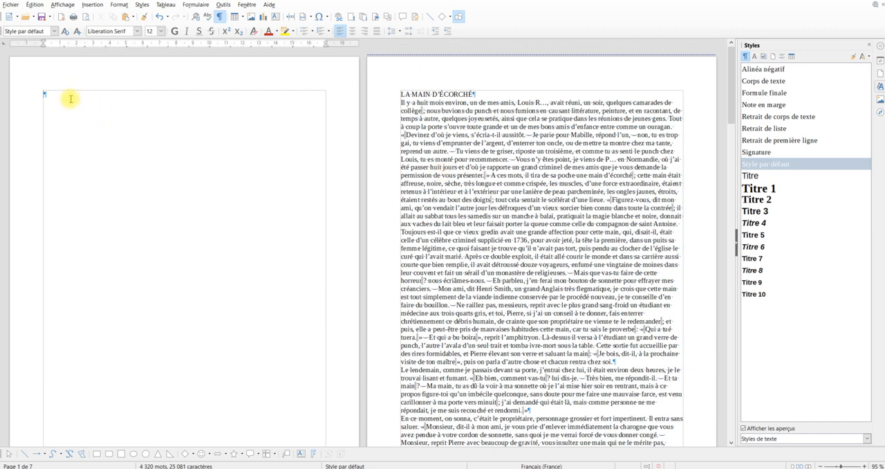
pyautogui.hotkey('ctrl', 'Return')
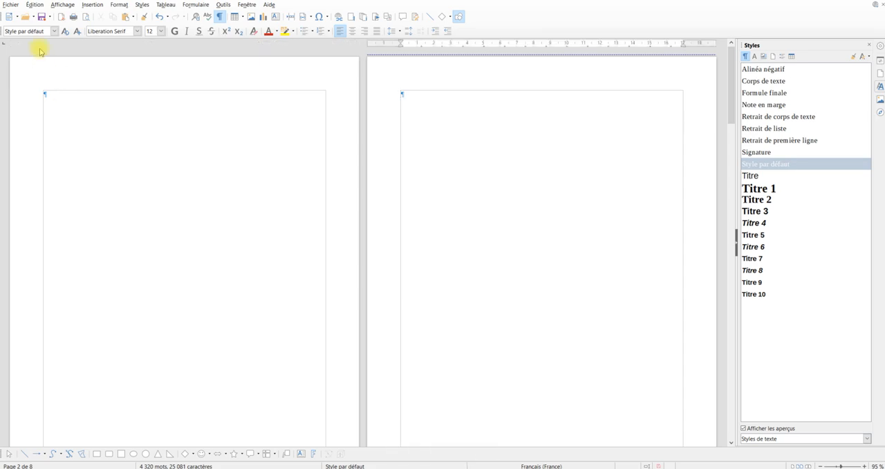
# Insert a table of contents titled “Table des matières” on the second blank page, covering the entire document
pyautogui.scroll(-7, 154, 233)
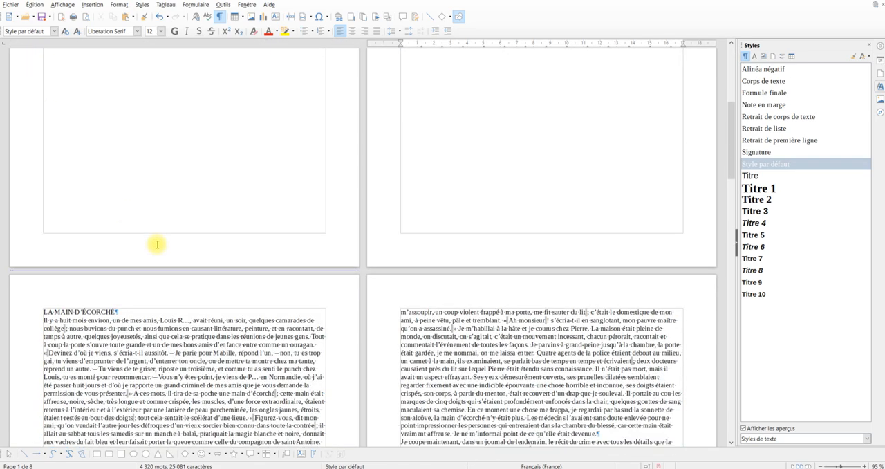
pyautogui.scroll(6, 159, 242)
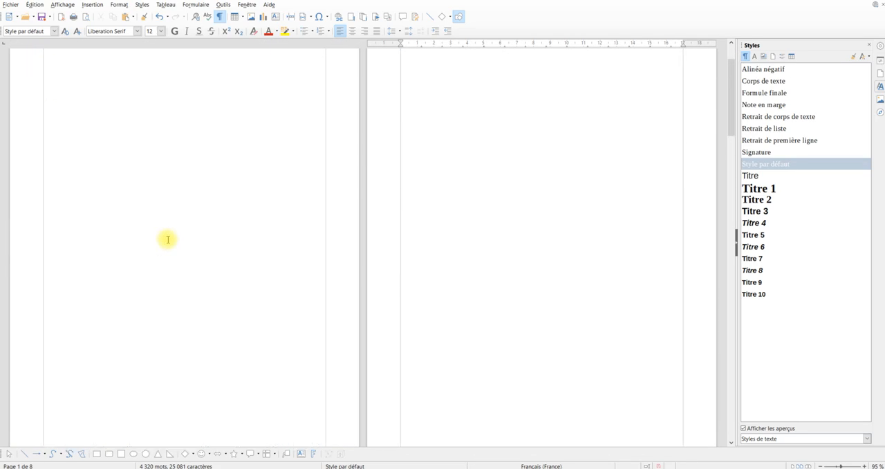
pyautogui.scroll(2, 167, 235)
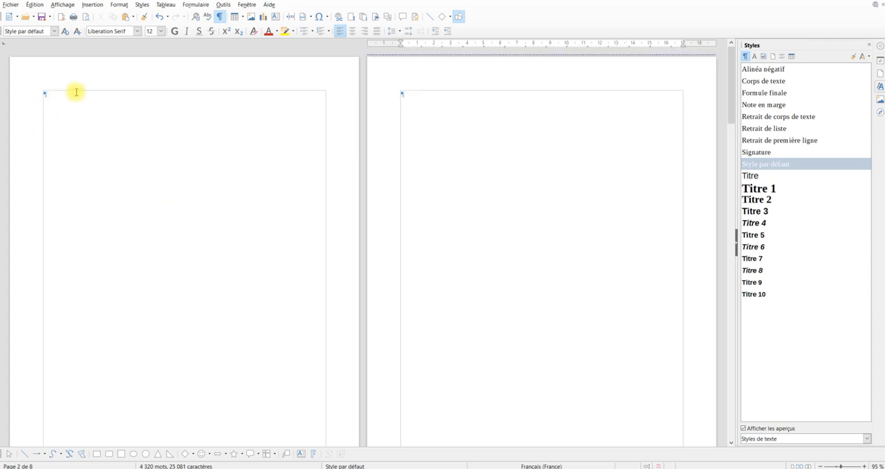
pyautogui.click(415, 96)
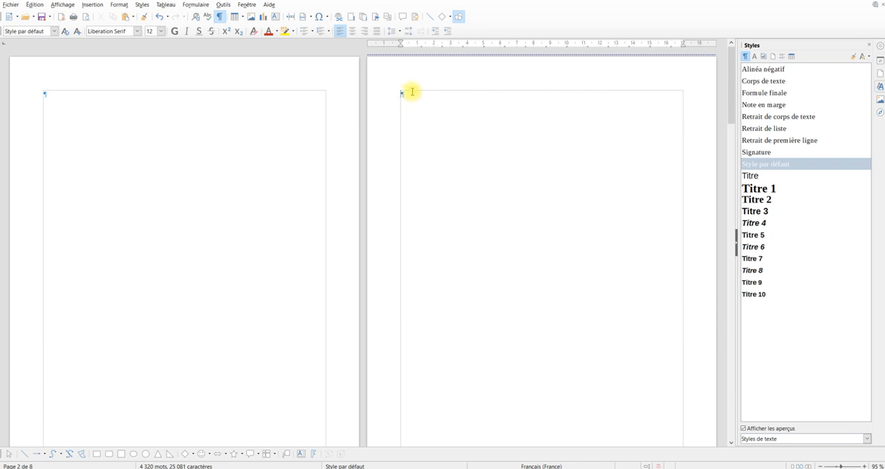
pyautogui.click(93, 6)
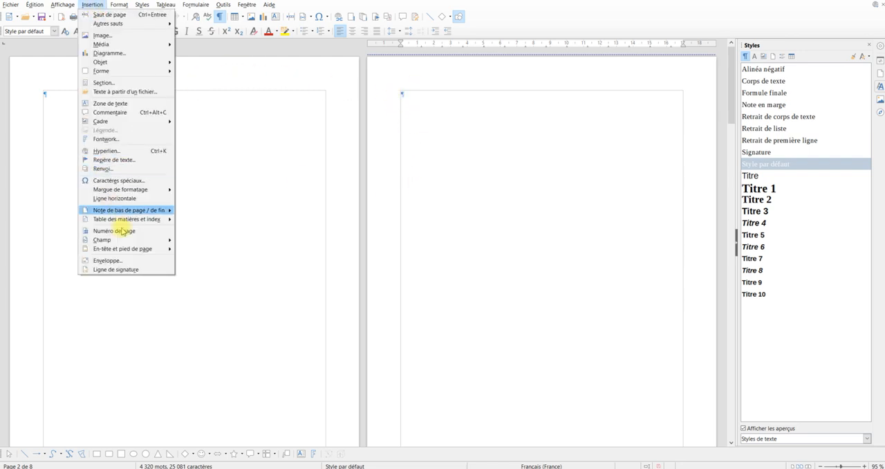
pyautogui.moveTo(139, 218)
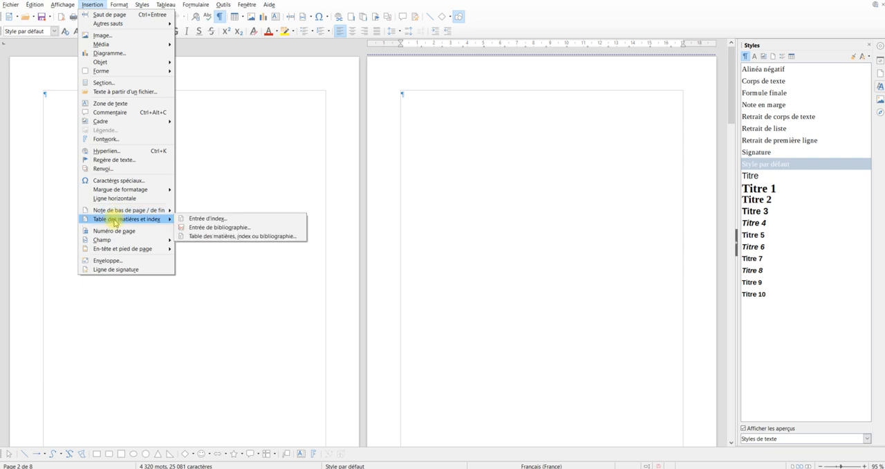
pyautogui.click(208, 237)
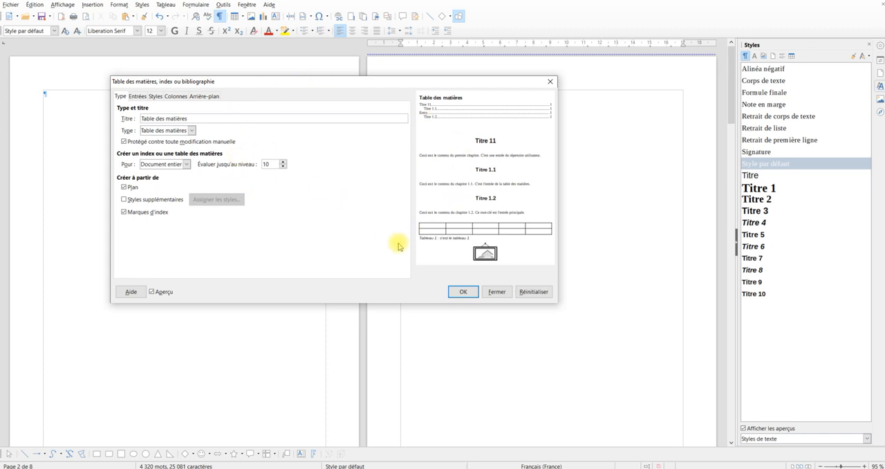
pyautogui.click(462, 291)
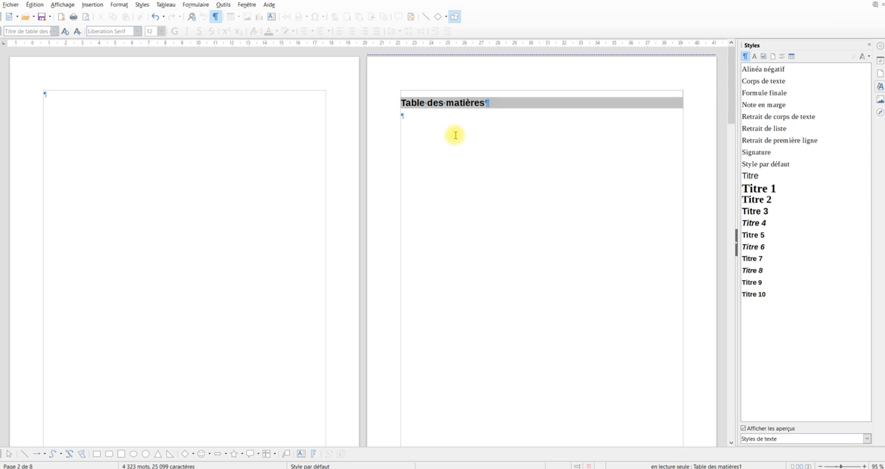
# Apply the Titre 1 paragraph style to the heading “LA MAIN D’ÉCORCHÉ”
pyautogui.scroll(-10, 456, 135)
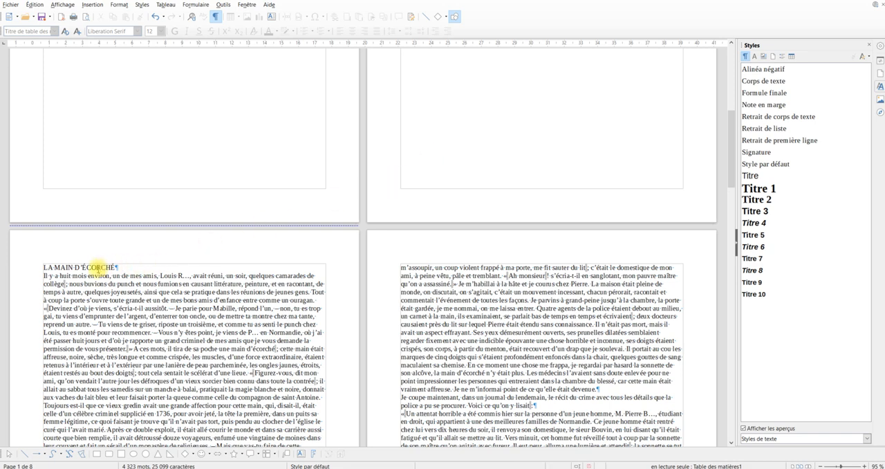
pyautogui.click(92, 267)
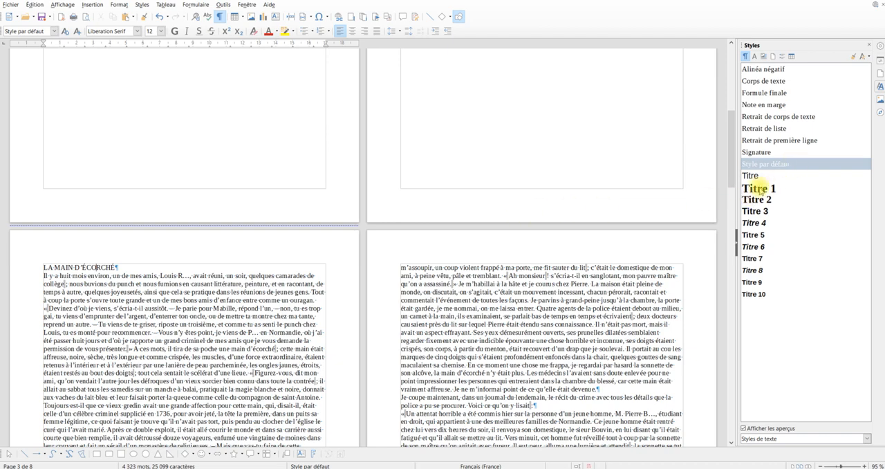
pyautogui.doubleClick(758, 188)
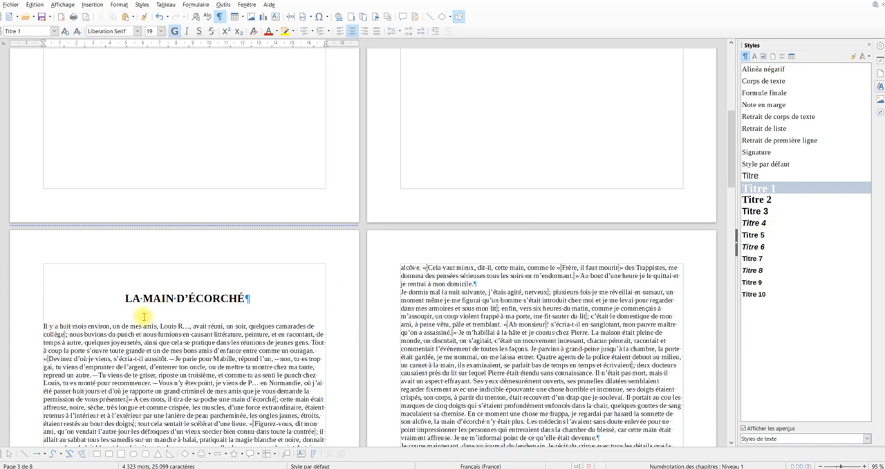
# Apply the Titre 1 paragraph style to the heading “LE DOCTEUR HÉRACLIUS GLOSS”
pyautogui.scroll(-5, 144, 316)
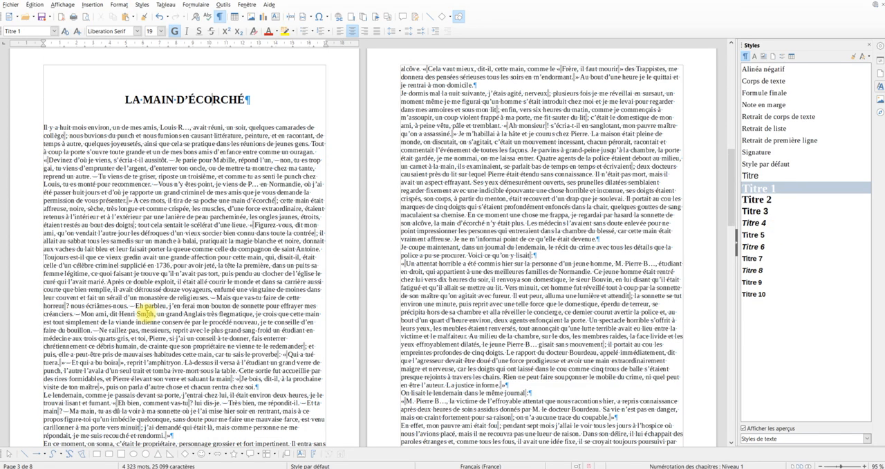
pyautogui.scroll(-7, 144, 315)
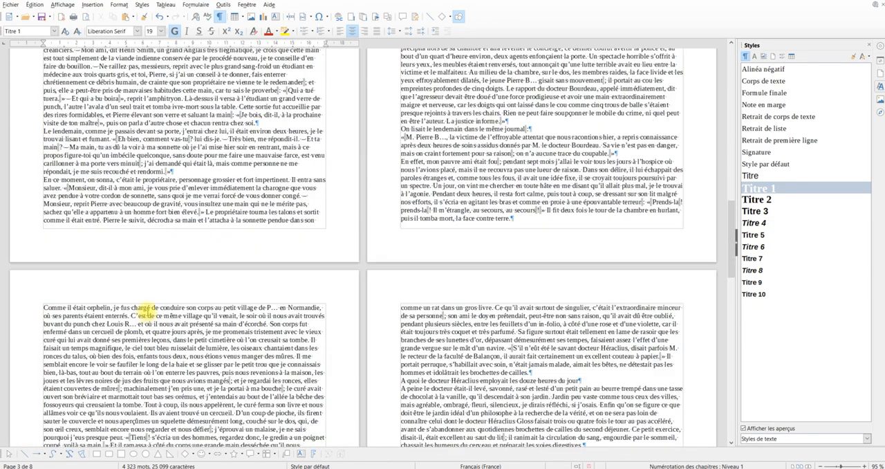
pyautogui.scroll(-3, 149, 311)
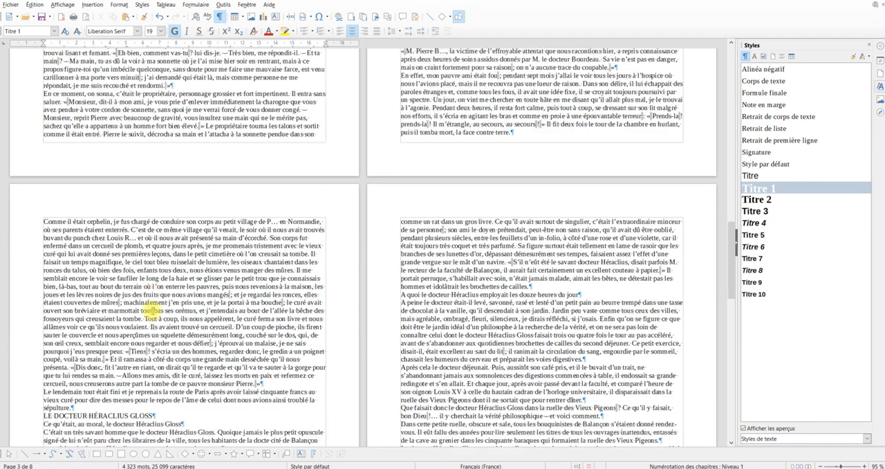
pyautogui.scroll(-4, 147, 311)
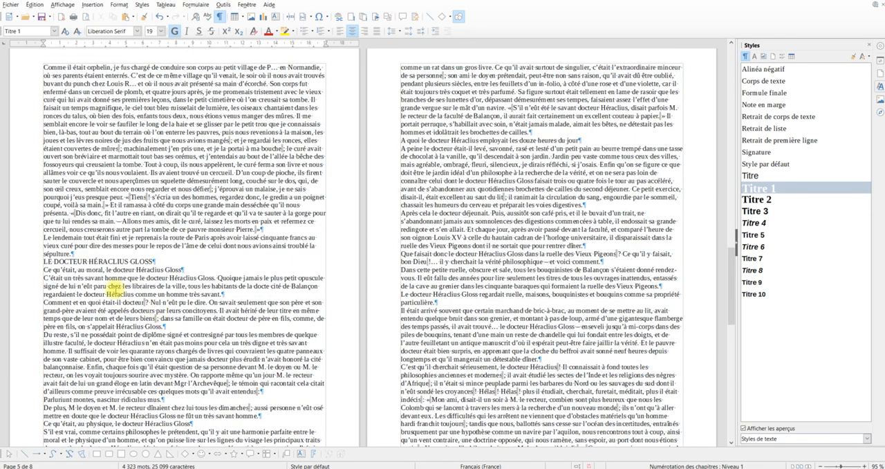
pyautogui.click(94, 261)
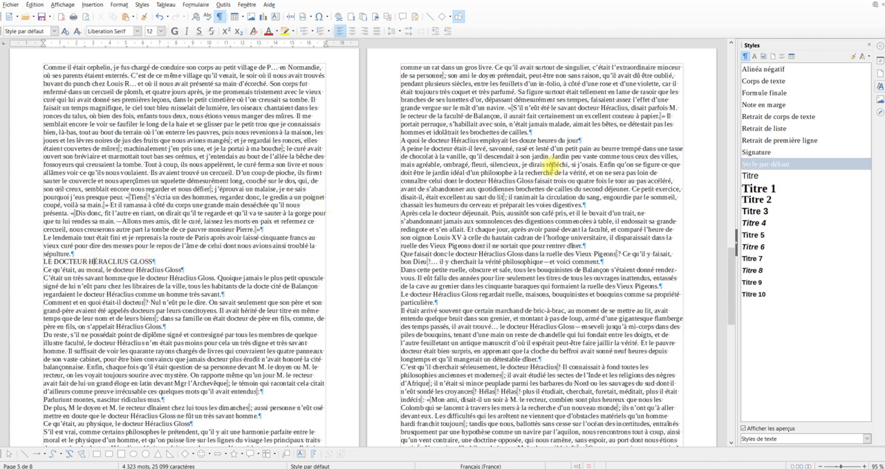
pyautogui.click(765, 191)
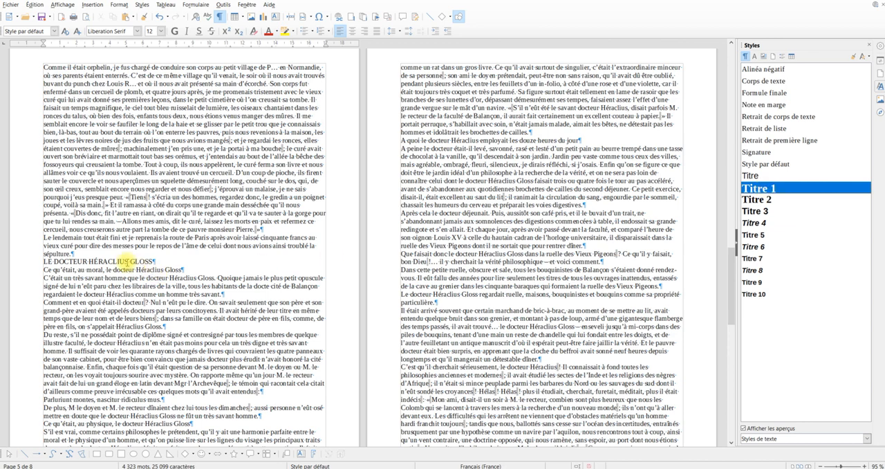
pyautogui.click(127, 261)
pyautogui.doubleClick(765, 191)
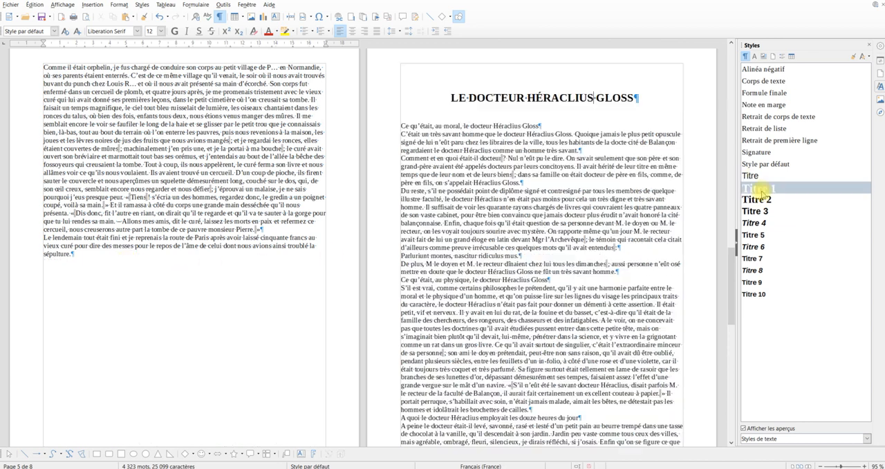
pyautogui.press('F9')
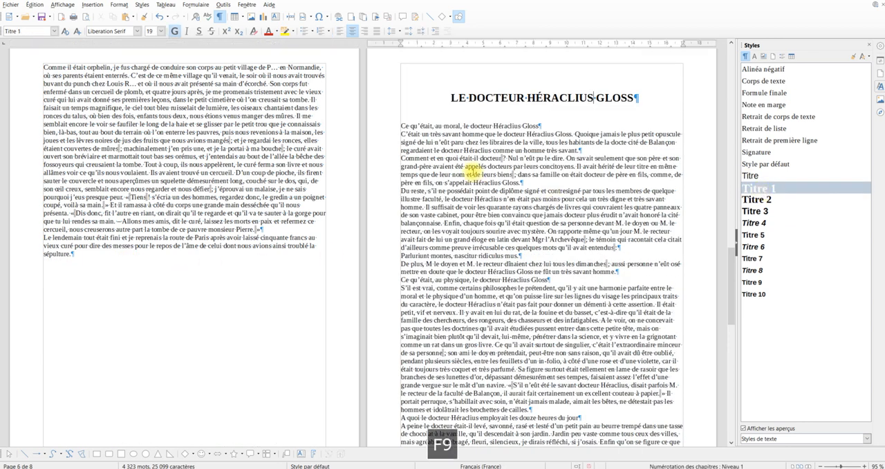
# Apply the Titre 2 paragraph style to the subheadings “Ce qu’était, au moral, le docteur Héraclius Gloss” and “Ce qu’était, au physique, le docteur Héraclius Gloss”
pyautogui.click(492, 126)
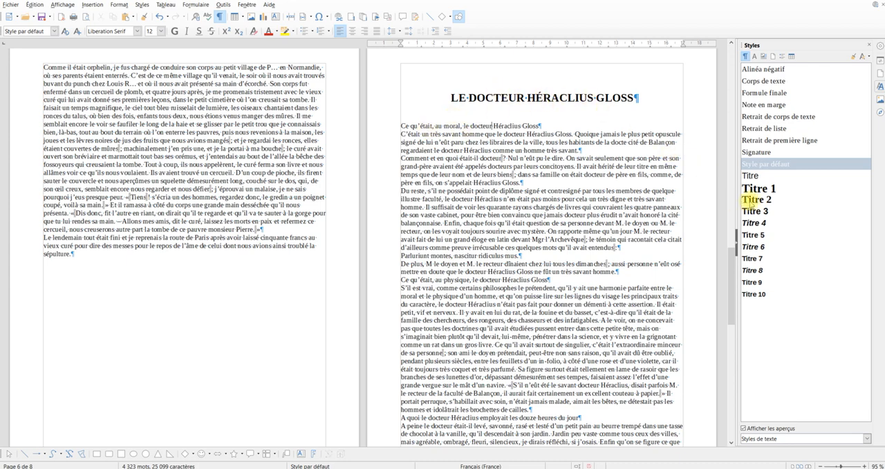
pyautogui.doubleClick(754, 200)
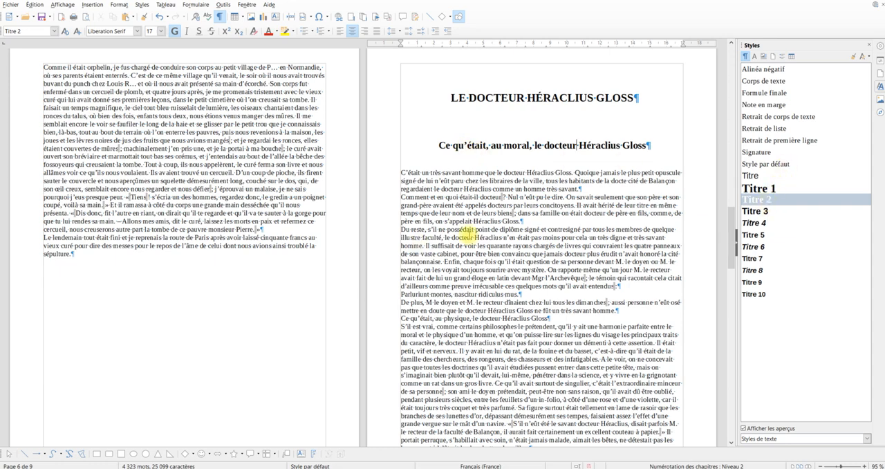
pyautogui.click(467, 319)
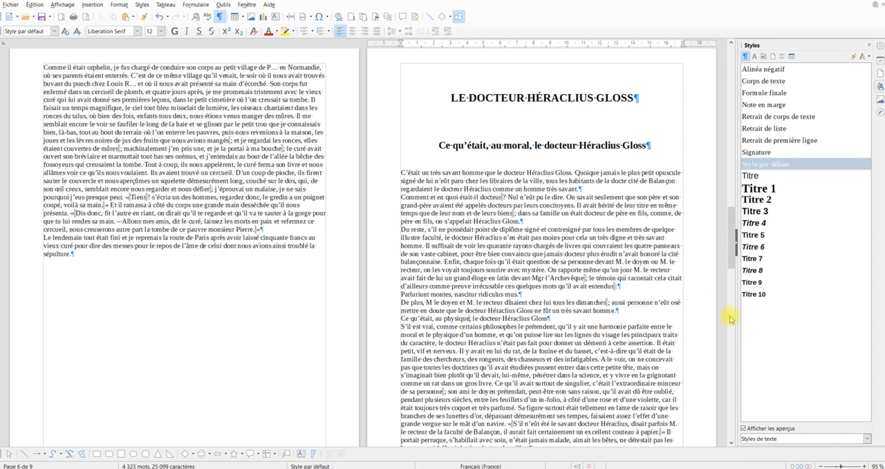
pyautogui.doubleClick(756, 200)
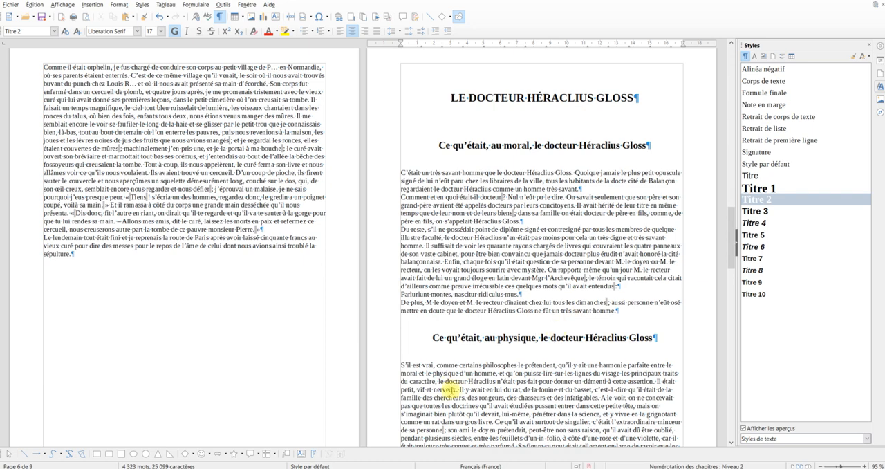
# Apply the Titre 2 paragraph style to the subheading “A quoi le docteur Héraclius employait les douze heures du jour”
pyautogui.scroll(-5, 453, 377)
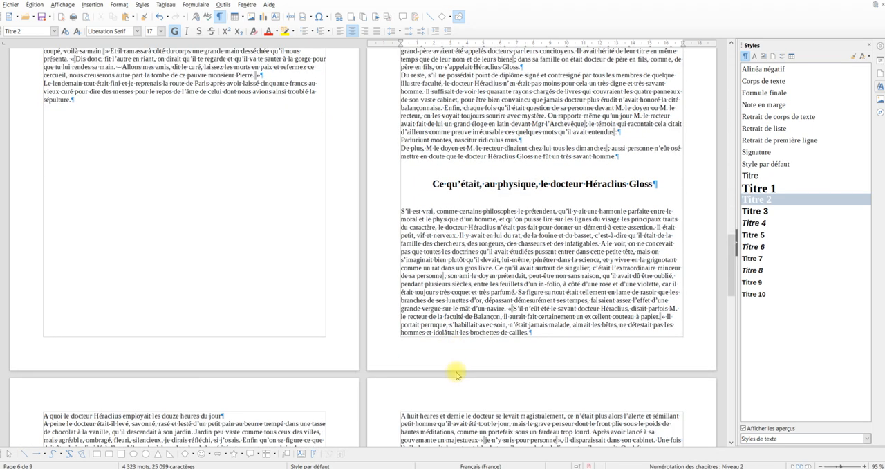
pyautogui.scroll(-3, 456, 375)
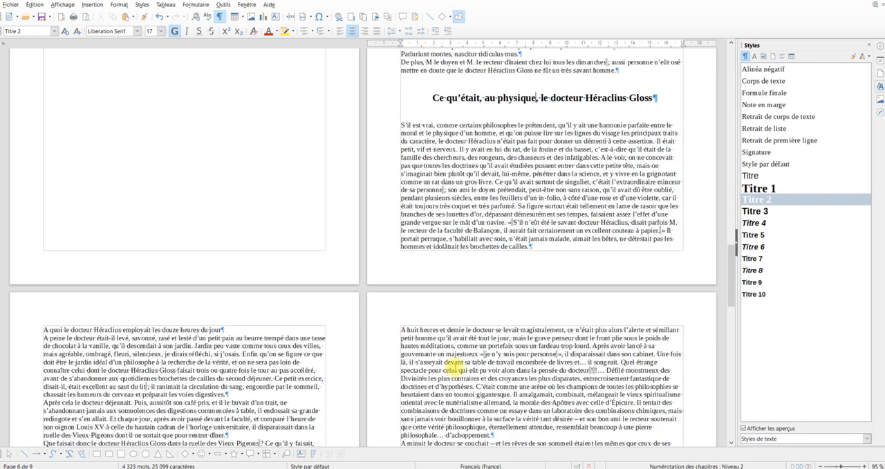
pyautogui.click(123, 330)
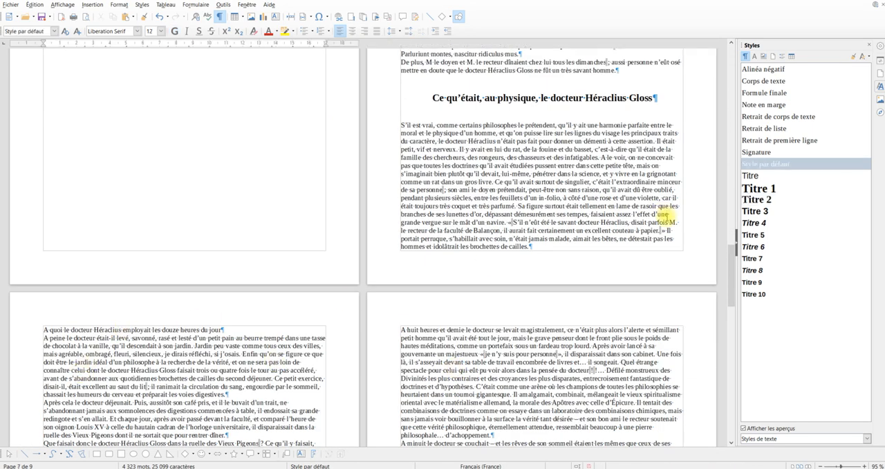
pyautogui.doubleClick(760, 202)
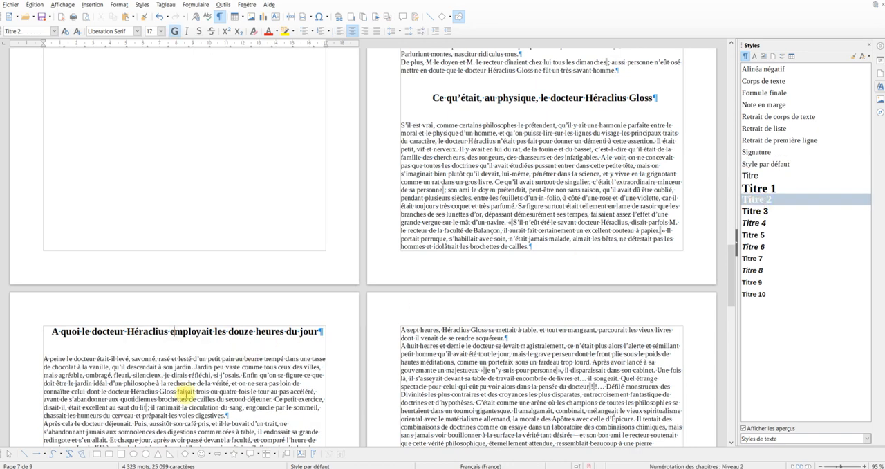
# Apply the Titre 2 paragraph style to the subheading “A quoi le docteur Héraclius employait les douze heures de la nuit”
pyautogui.scroll(-2, 185, 392)
pyautogui.scroll(-4, 187, 395)
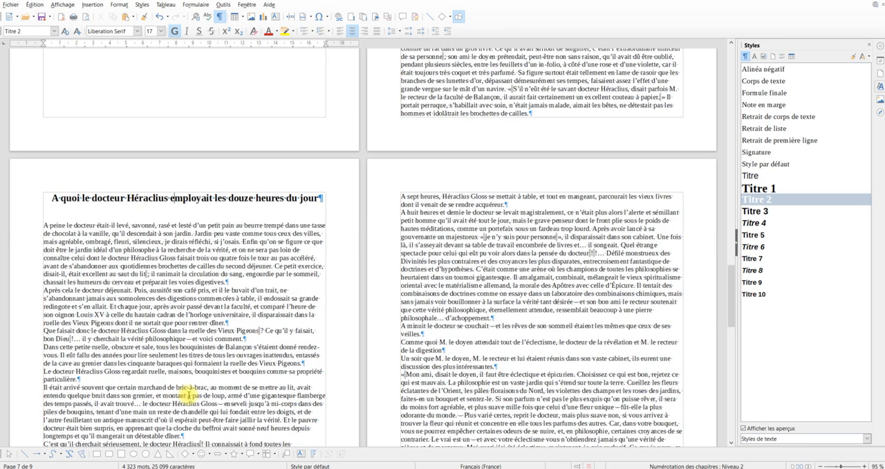
pyautogui.scroll(-2, 188, 395)
pyautogui.scroll(-4, 188, 396)
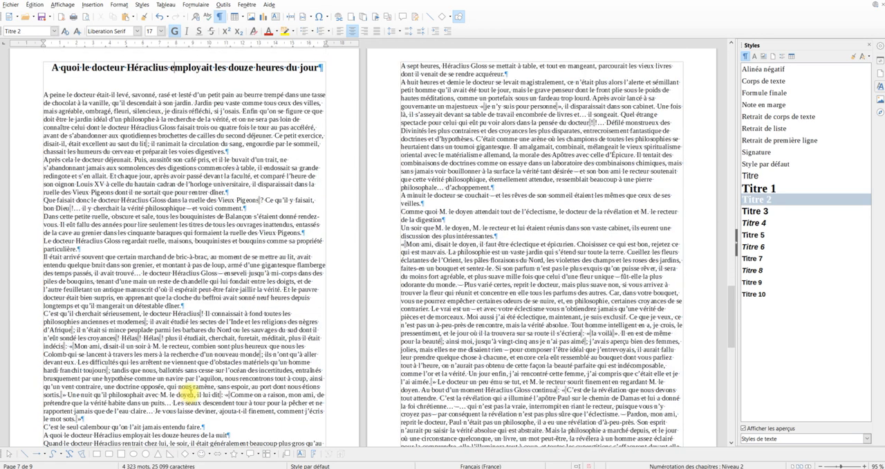
pyautogui.scroll(-2, 206, 385)
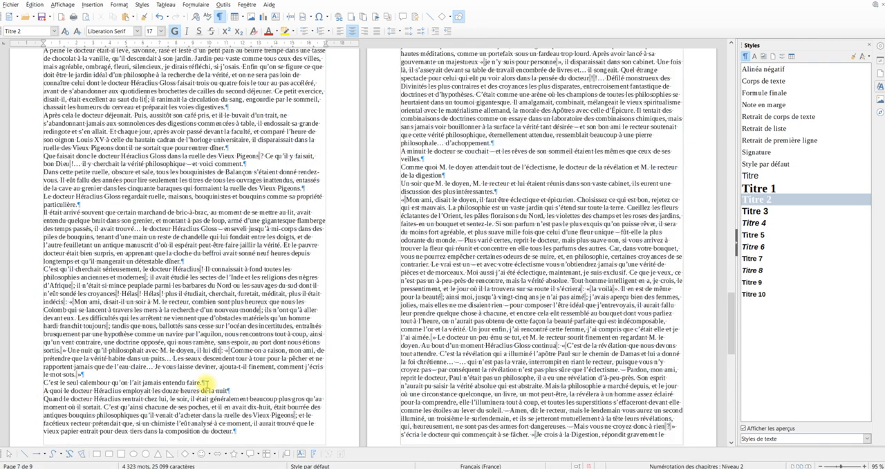
pyautogui.scroll(3, 194, 197)
pyautogui.press('F9')
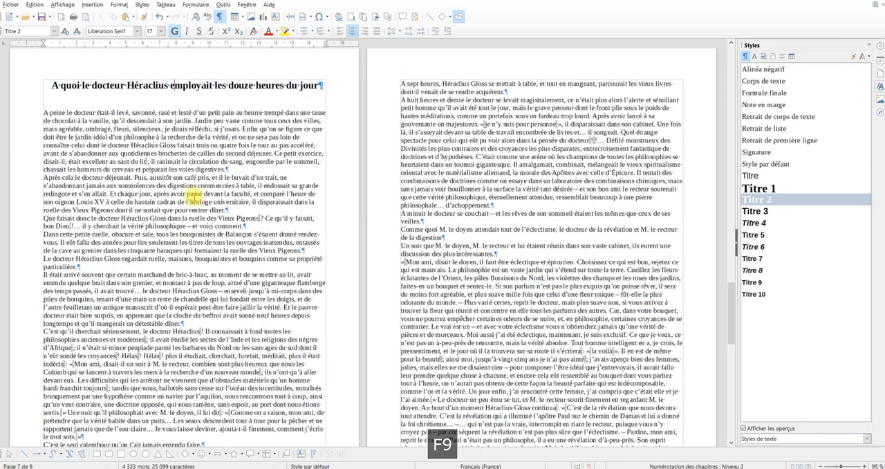
pyautogui.scroll(-4, 195, 195)
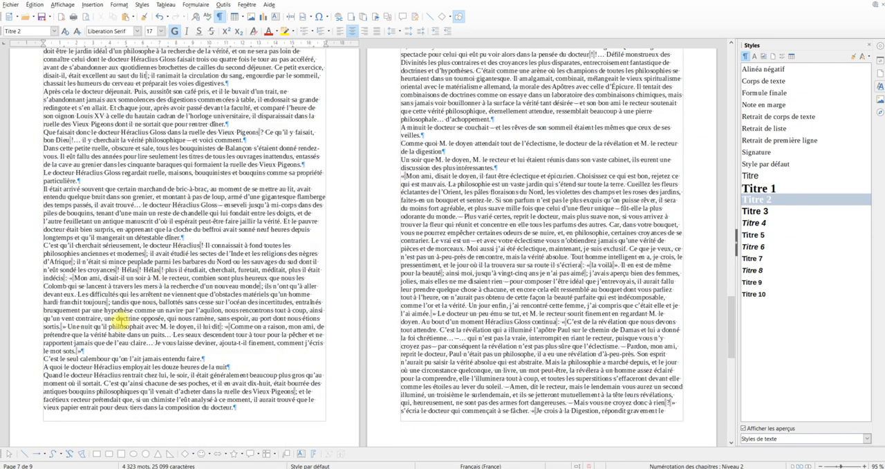
pyautogui.scroll(-4, 78, 297)
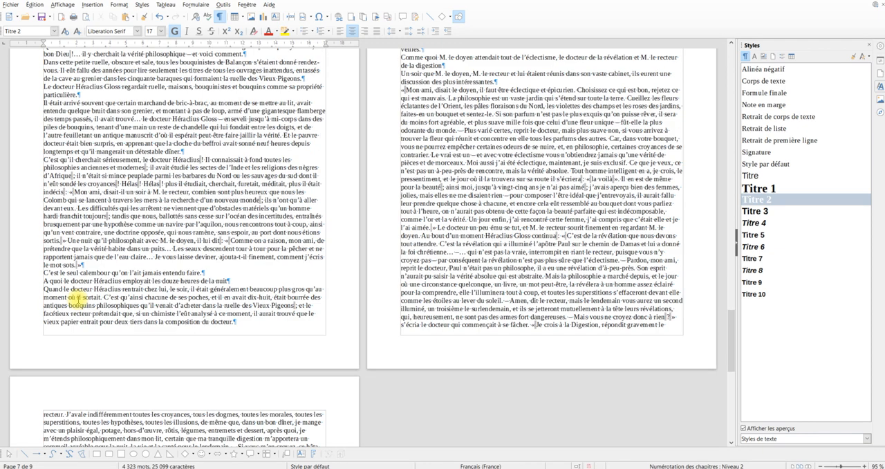
pyautogui.click(77, 282)
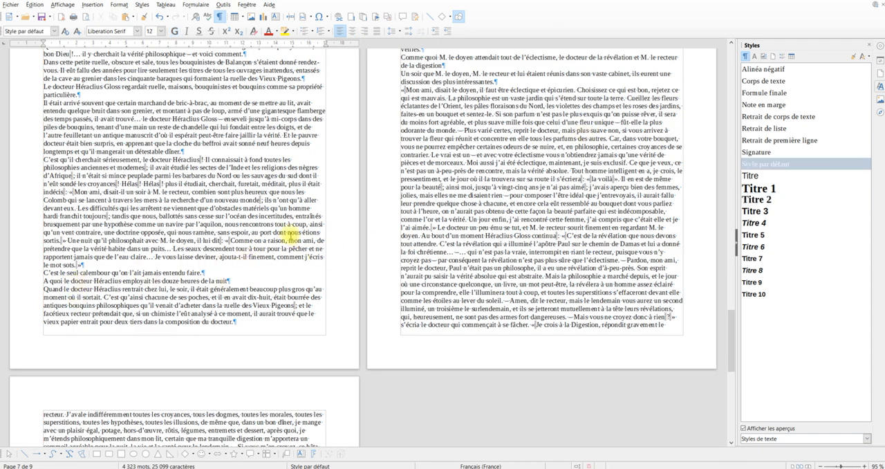
pyautogui.doubleClick(753, 201)
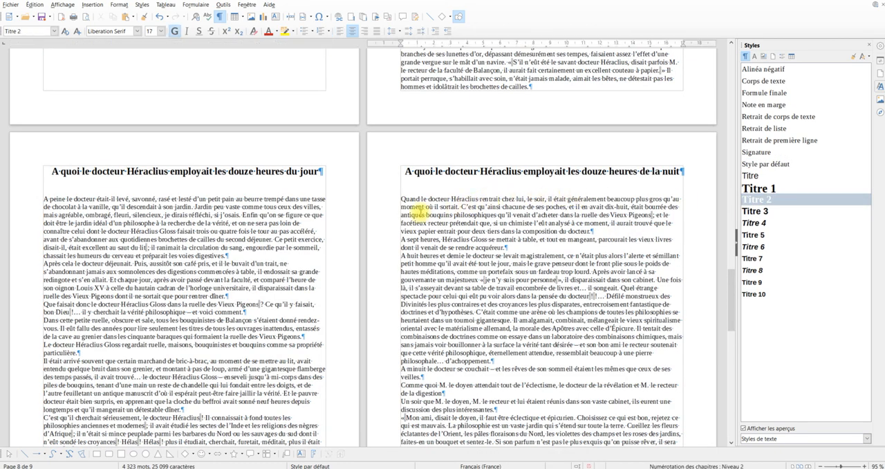
# Apply the Titre 2 paragraph style to the subheading beginning “Comme quoi M. le doyen attendait tout de l’éclectisme”
pyautogui.scroll(-2, 457, 214)
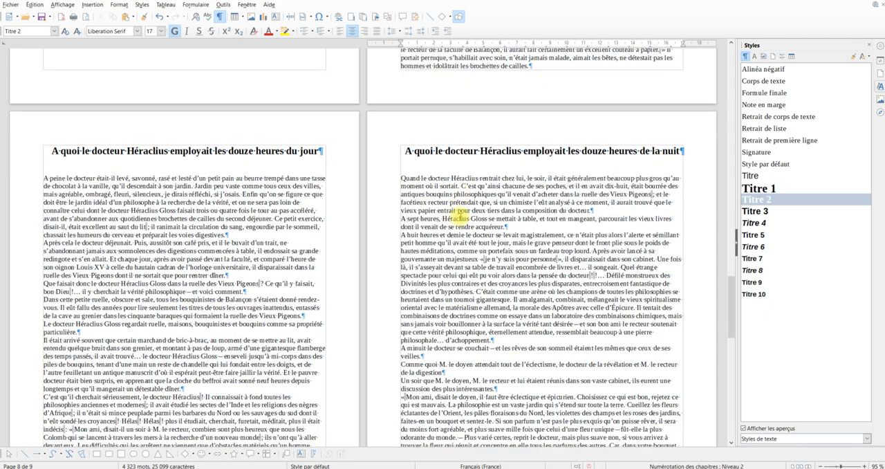
pyautogui.scroll(-1, 458, 264)
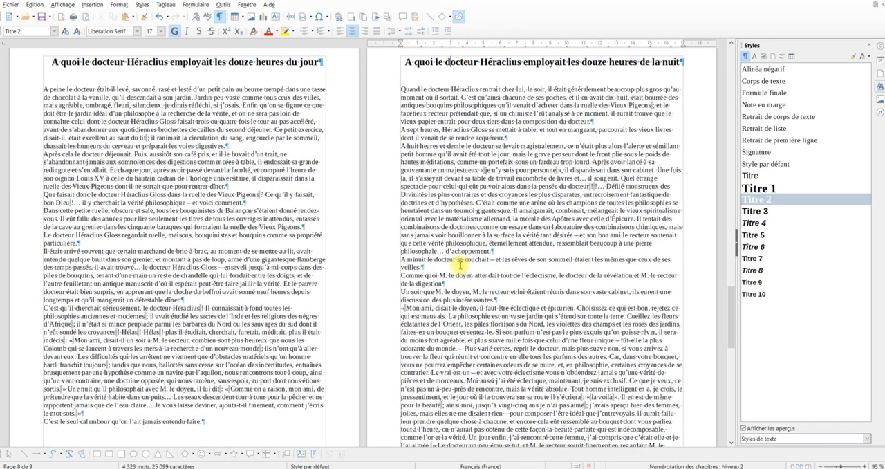
pyautogui.scroll(-3, 460, 265)
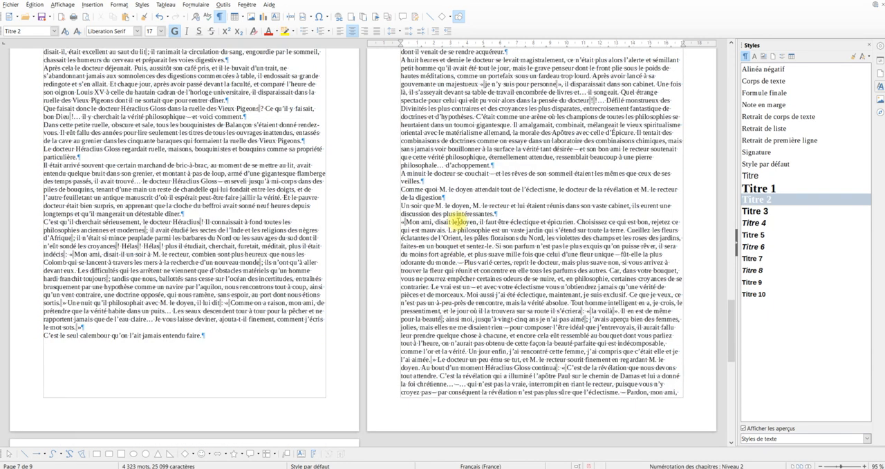
pyautogui.press('F9')
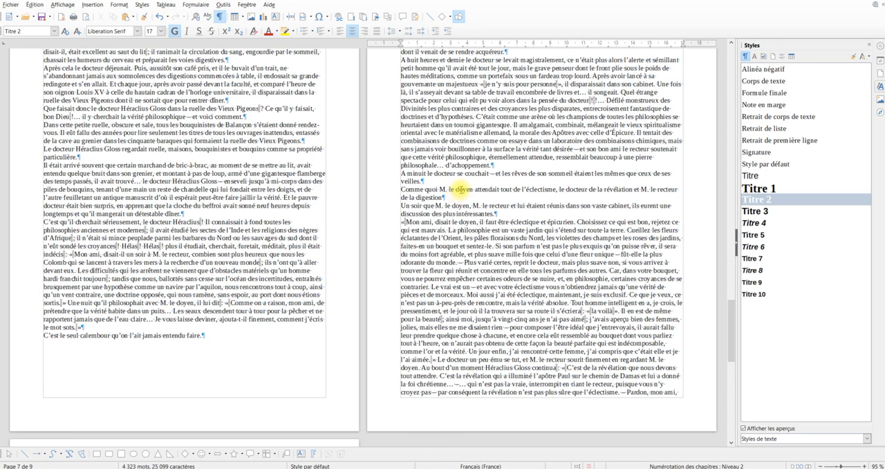
pyautogui.click(460, 190)
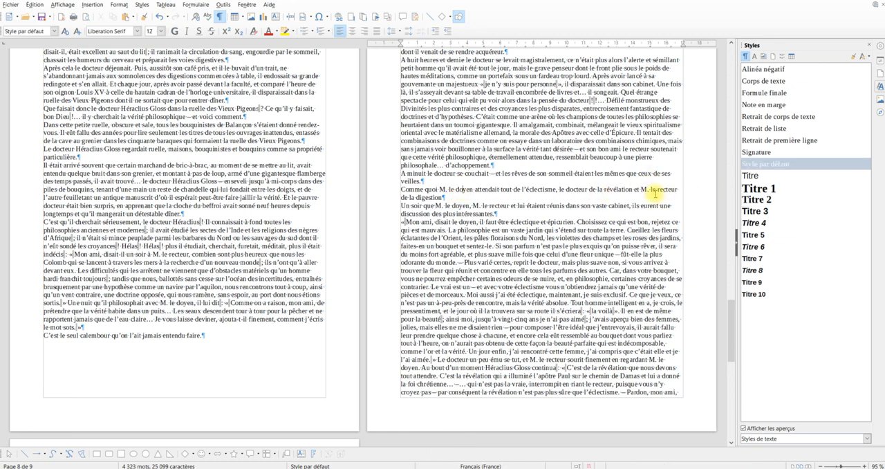
pyautogui.press('F9')
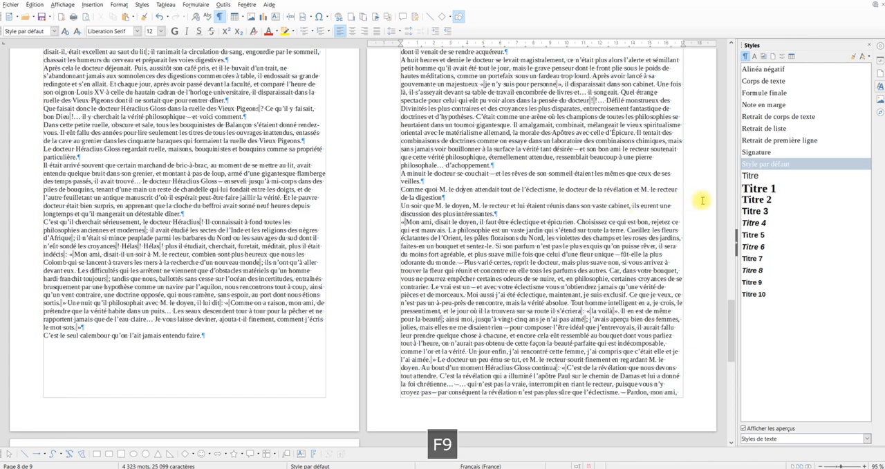
pyautogui.doubleClick(757, 200)
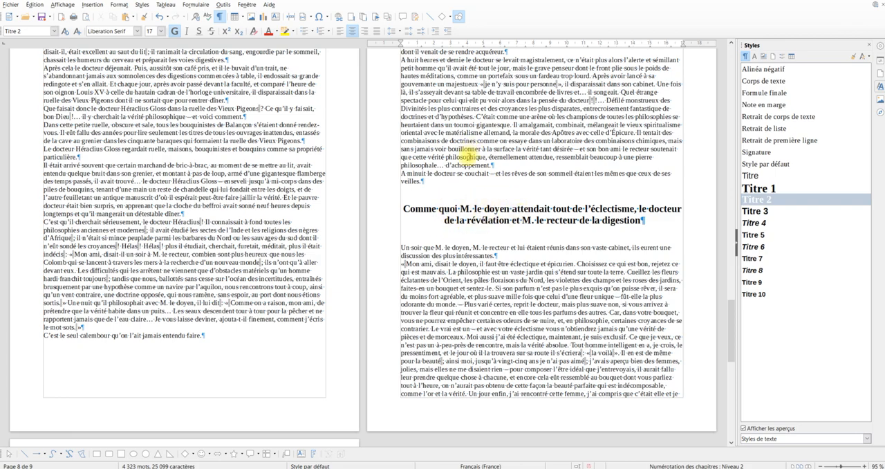
# Update the “Table des matières” index on the second page so it lists the styled headings
pyautogui.scroll(10, 444, 191)
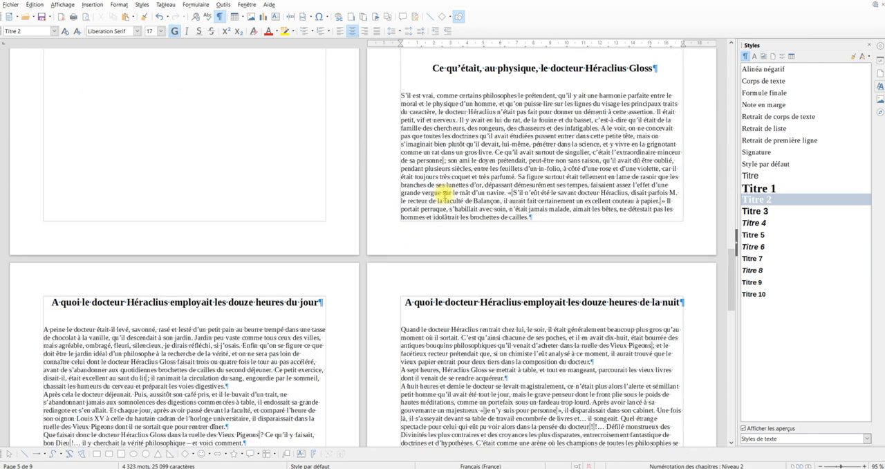
pyautogui.scroll(7, 445, 194)
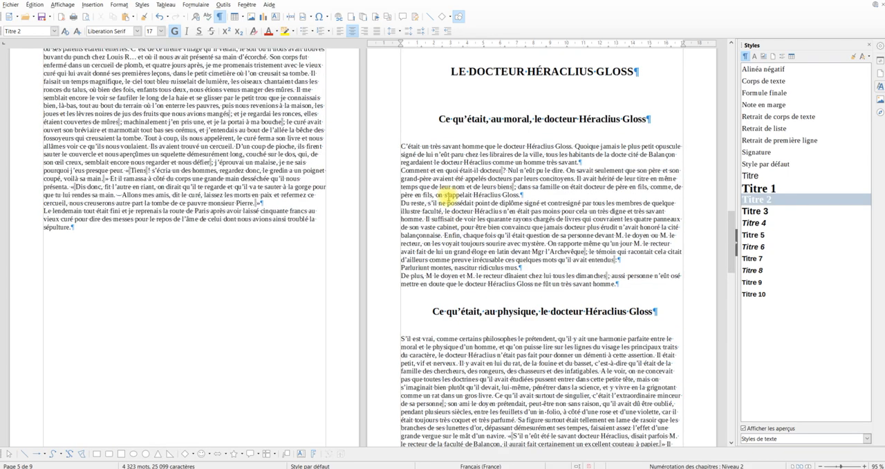
pyautogui.scroll(15, 456, 194)
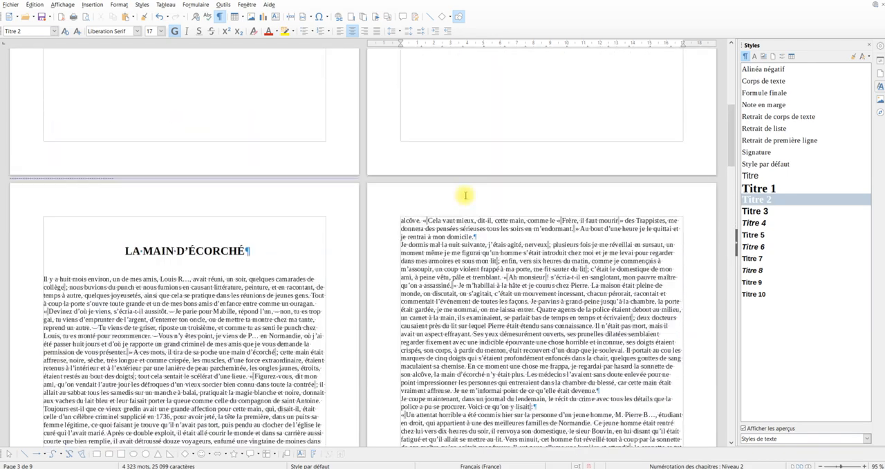
pyautogui.scroll(15, 464, 194)
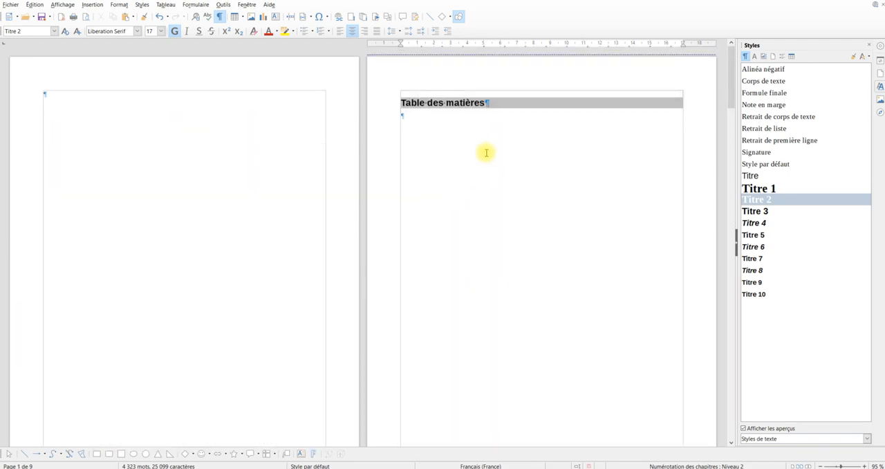
pyautogui.rightClick(497, 104)
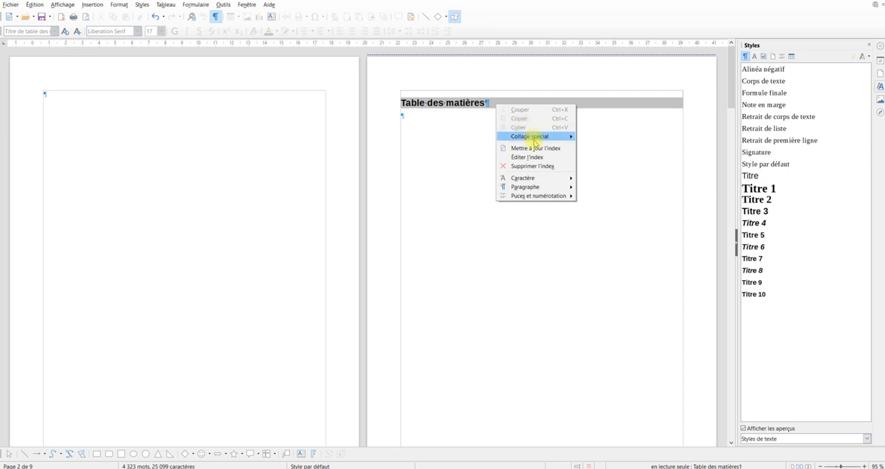
pyautogui.click(533, 148)
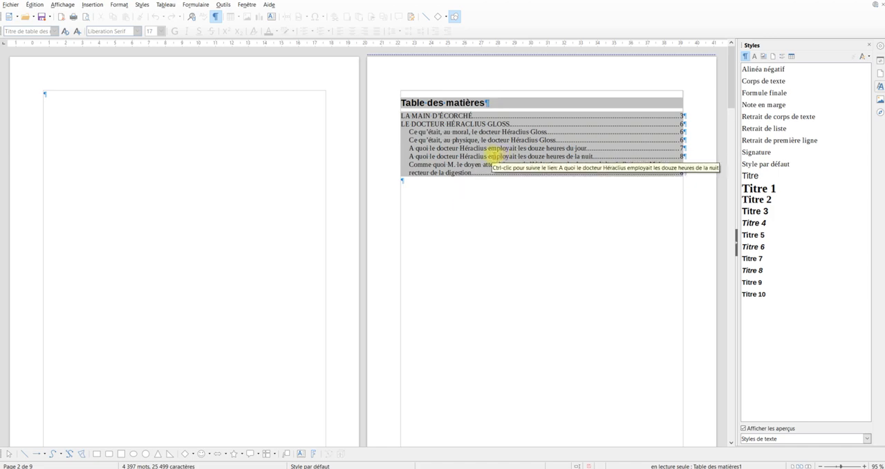
pyautogui.press('F9')
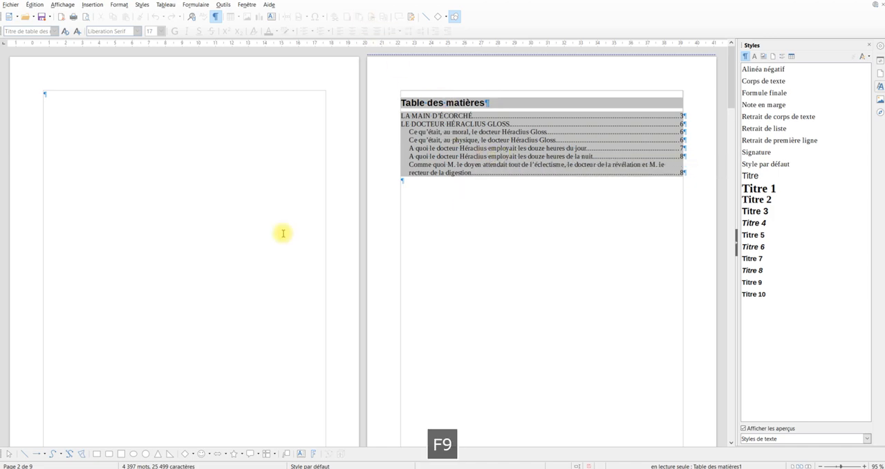
# Number the heading “LA MAIN D’ÉCORCHÉ” with the uppercase Roman numeral format (I., II., III.)
pyautogui.scroll(-3, 282, 234)
pyautogui.scroll(-9, 283, 236)
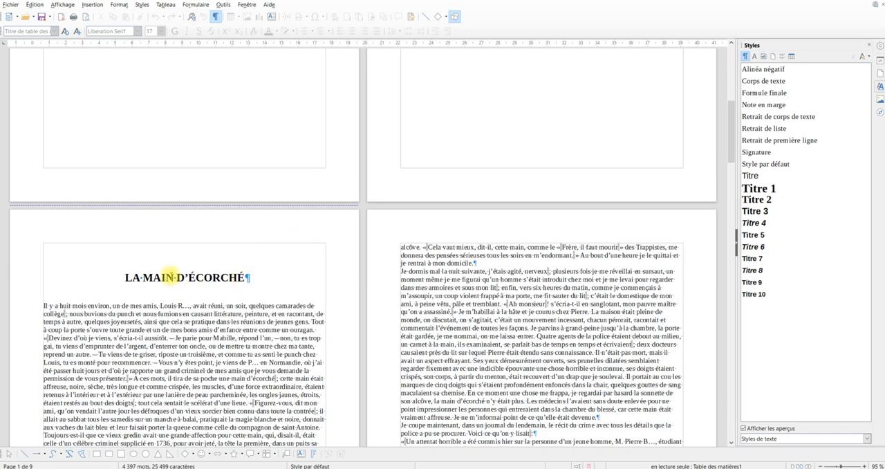
pyautogui.click(173, 278)
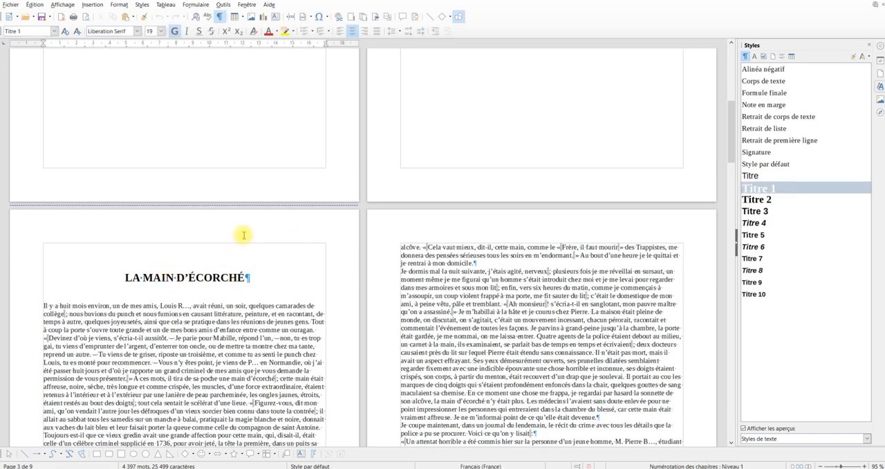
pyautogui.click(330, 32)
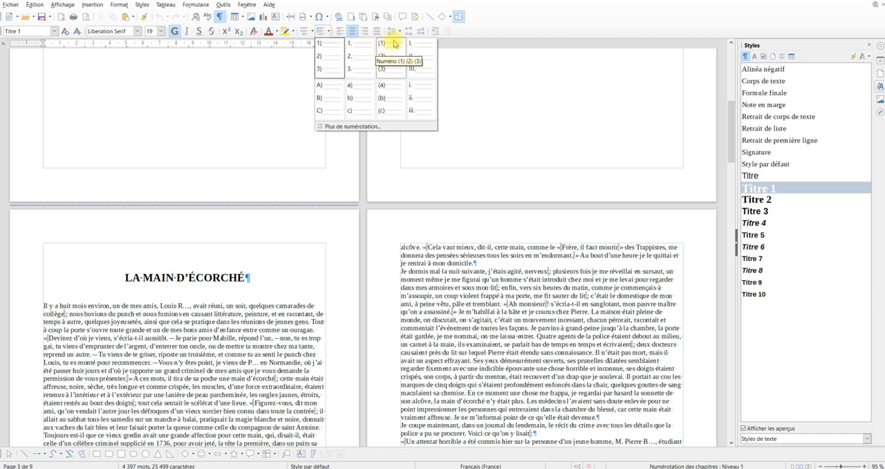
pyautogui.click(422, 43)
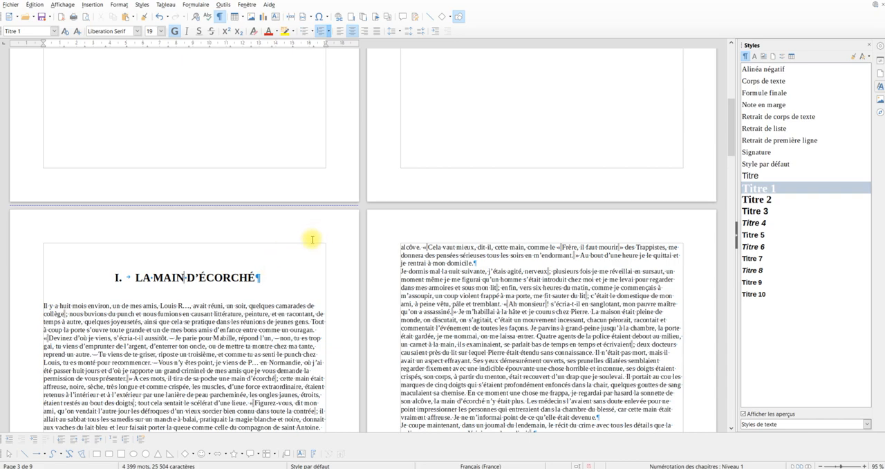
pyautogui.scroll(-5, 470, 244)
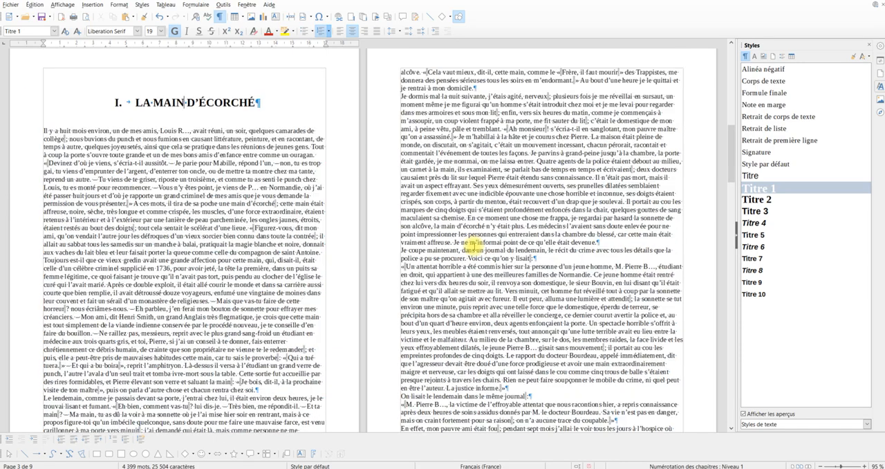
# Number the subheading “Ce qu’était, au moral, le docteur Héraclius Gloss” with the lowercase letter format a) b) c)
pyautogui.scroll(-9, 473, 244)
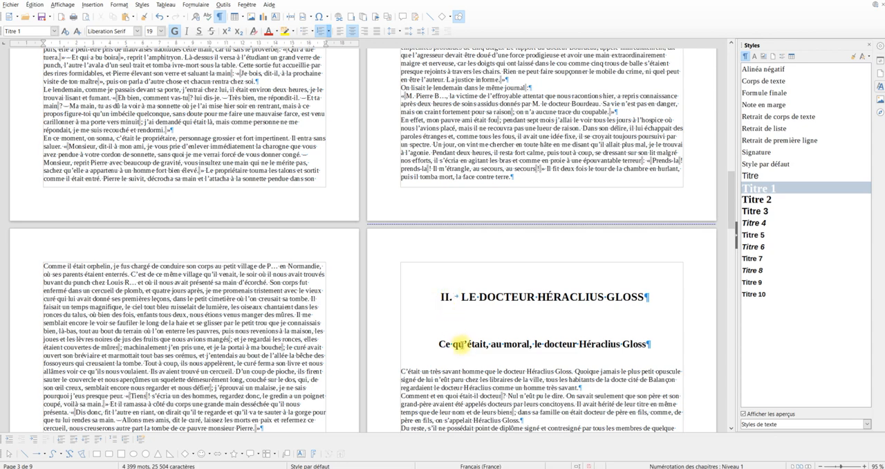
pyautogui.click(460, 343)
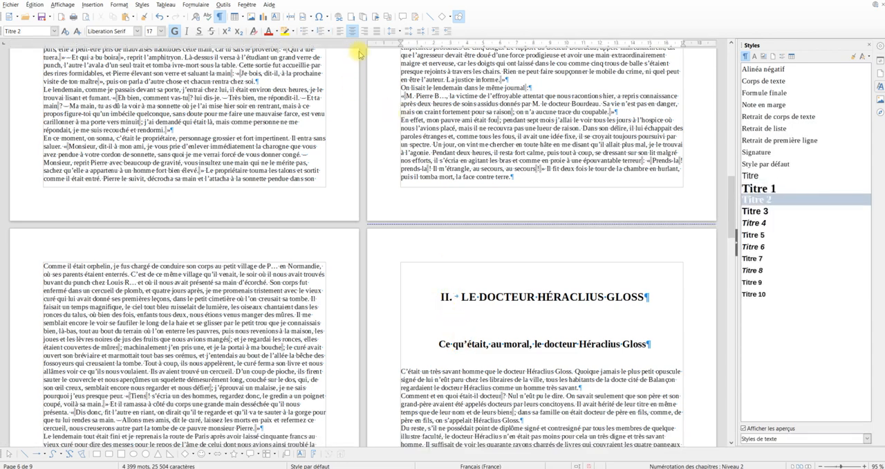
pyautogui.click(331, 33)
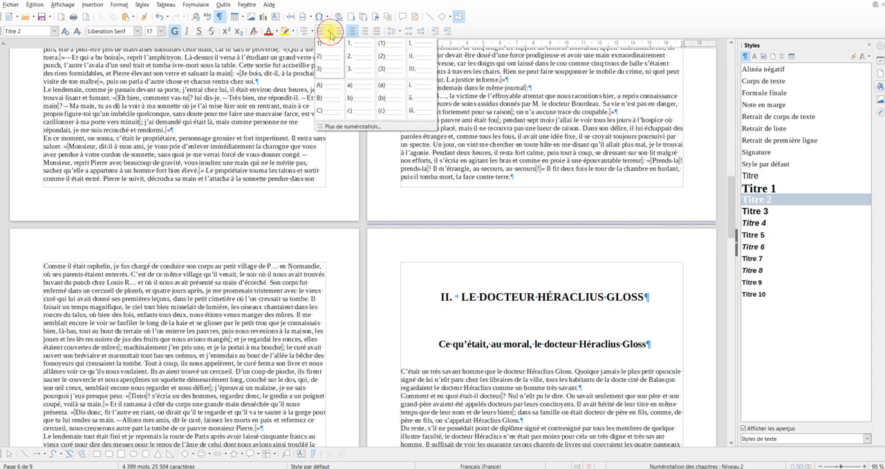
pyautogui.click(361, 88)
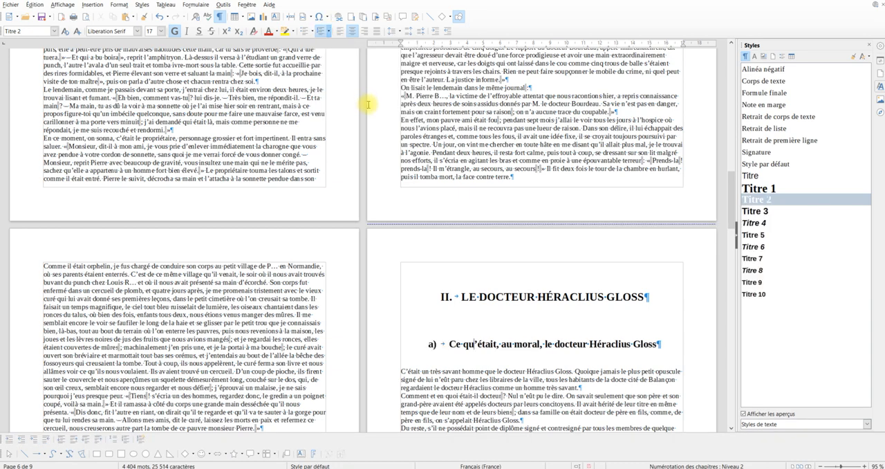
# Update the “Table des matières” index on the second page so its entries include the heading numbering
pyautogui.scroll(5, 431, 213)
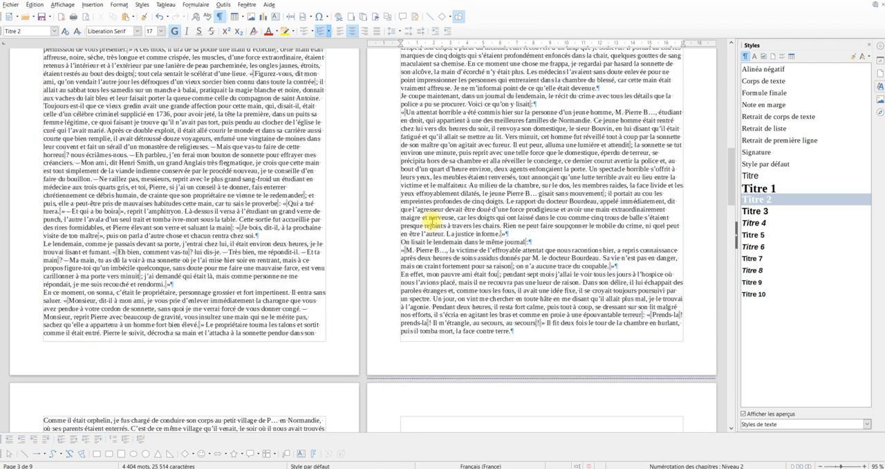
pyautogui.scroll(15, 430, 218)
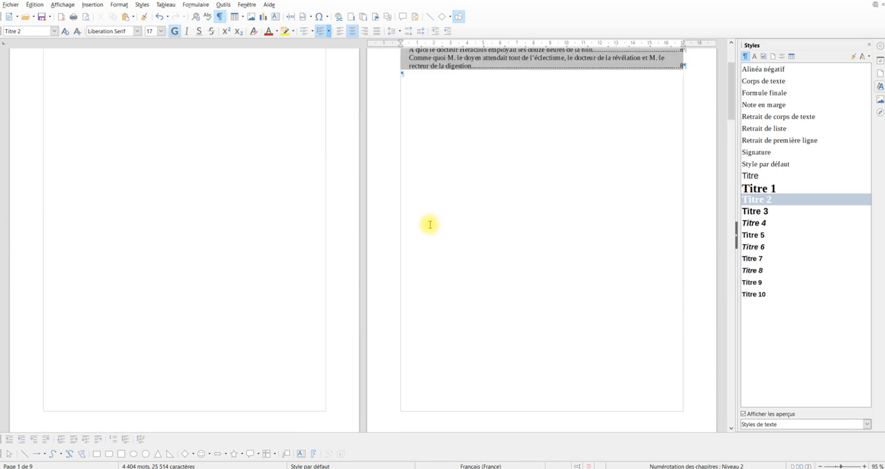
pyautogui.scroll(3, 429, 224)
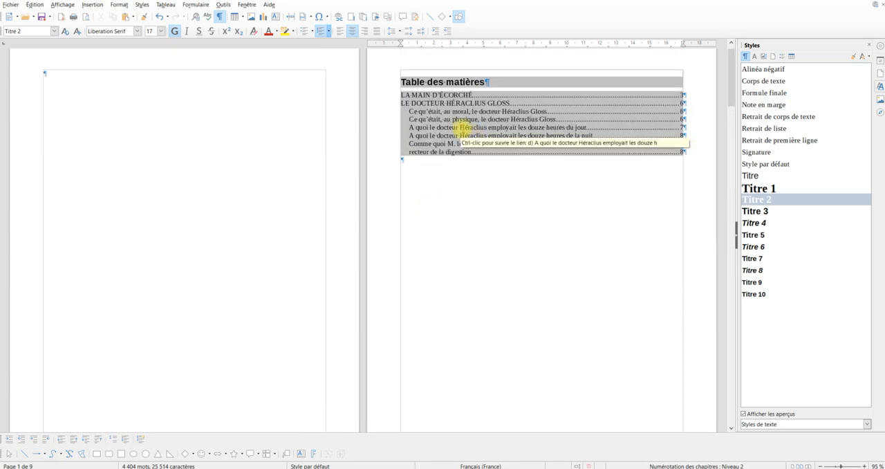
pyautogui.rightClick(464, 117)
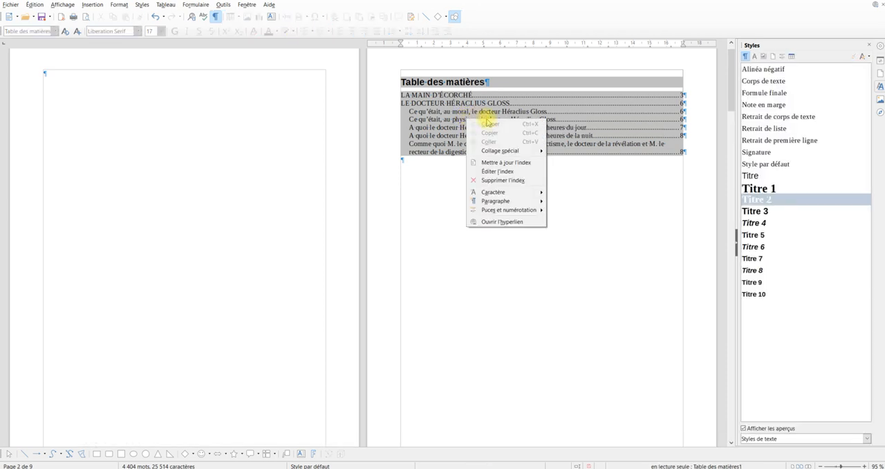
pyautogui.click(499, 162)
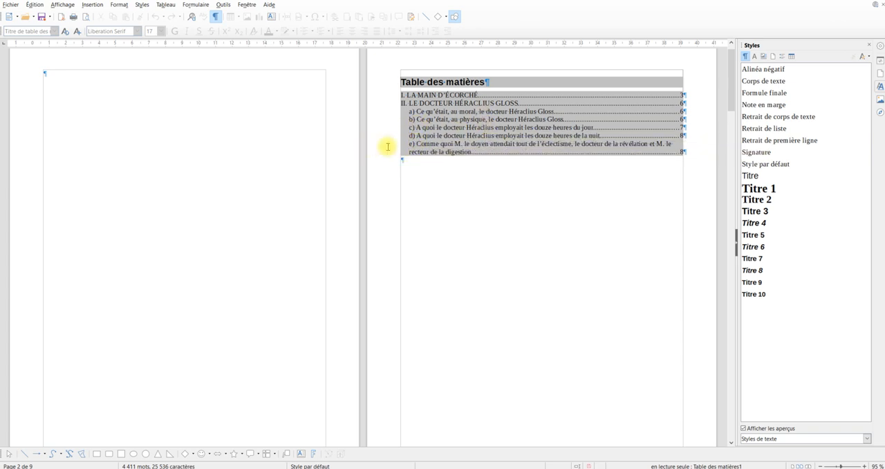
pyautogui.press('F9')
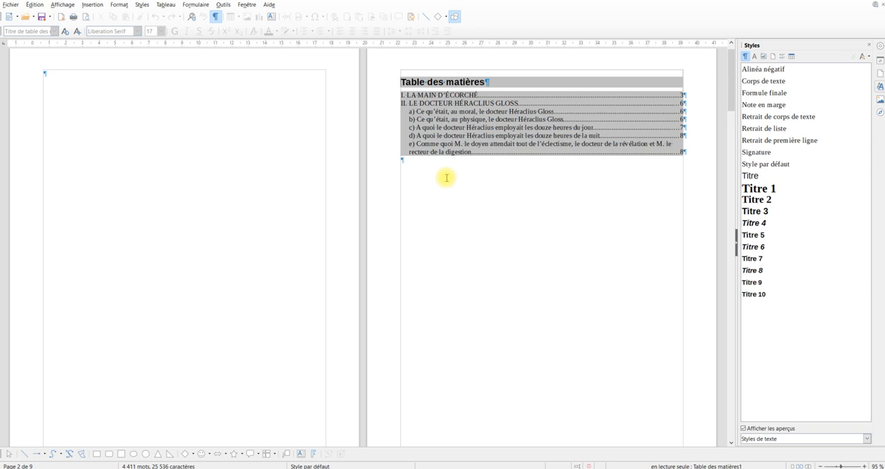
# Add a footer to the pages that use the Style par défaut page style
pyautogui.scroll(-4, 443, 190)
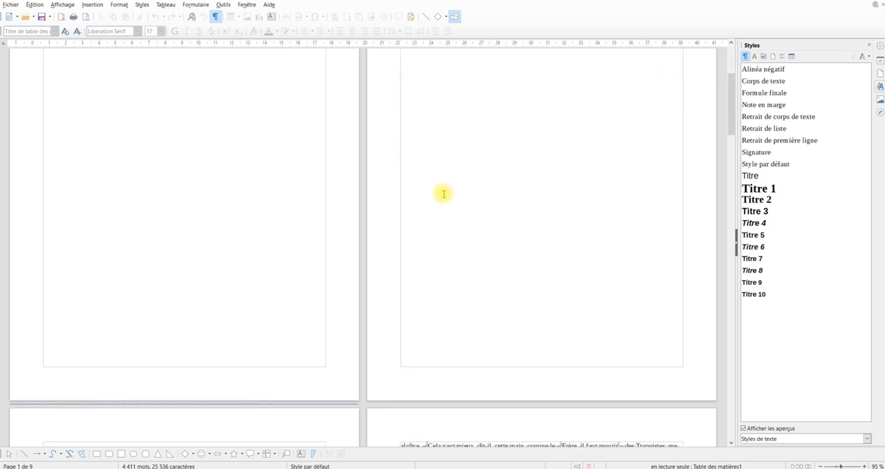
pyautogui.scroll(4, 308, 342)
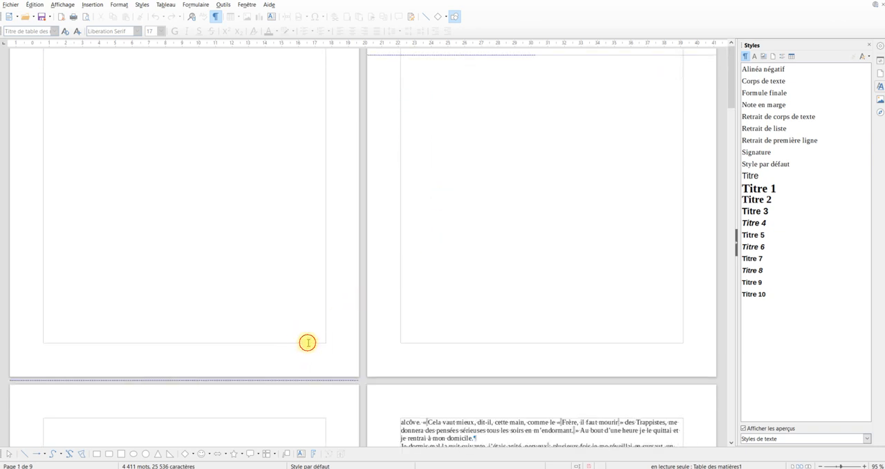
pyautogui.click(311, 335)
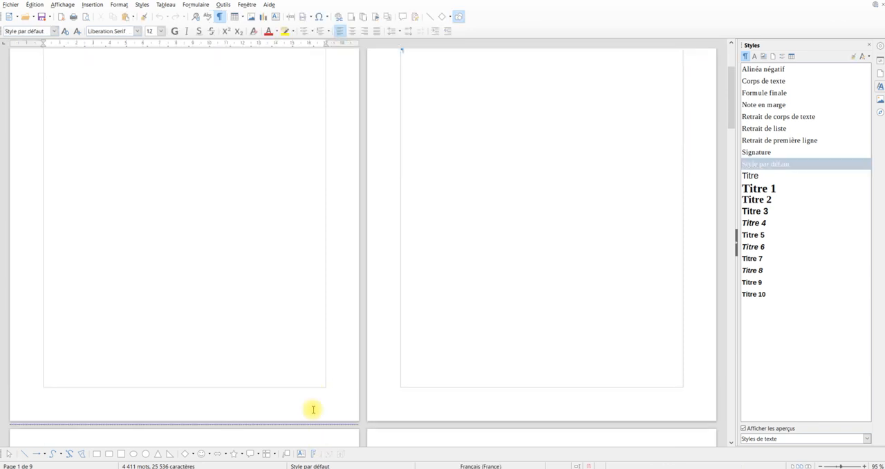
pyautogui.scroll(-5, 312, 395)
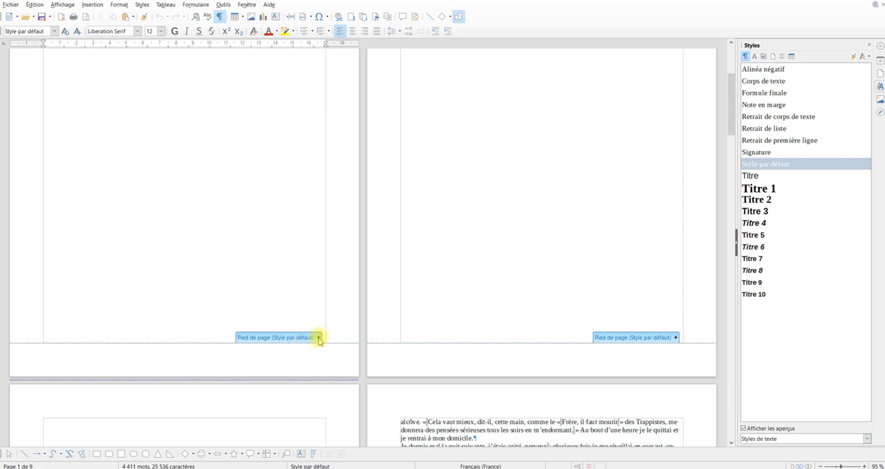
pyautogui.click(319, 338)
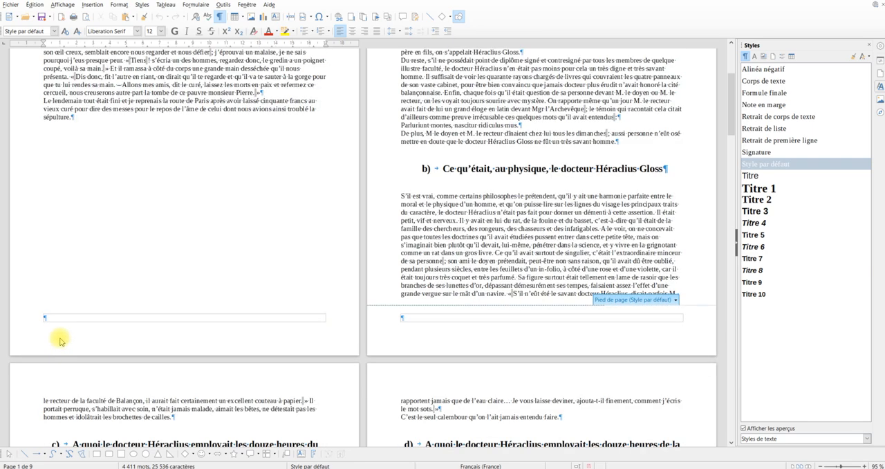
# Insert a page number field in the footer of the Style par défaut pages
pyautogui.click(445, 319)
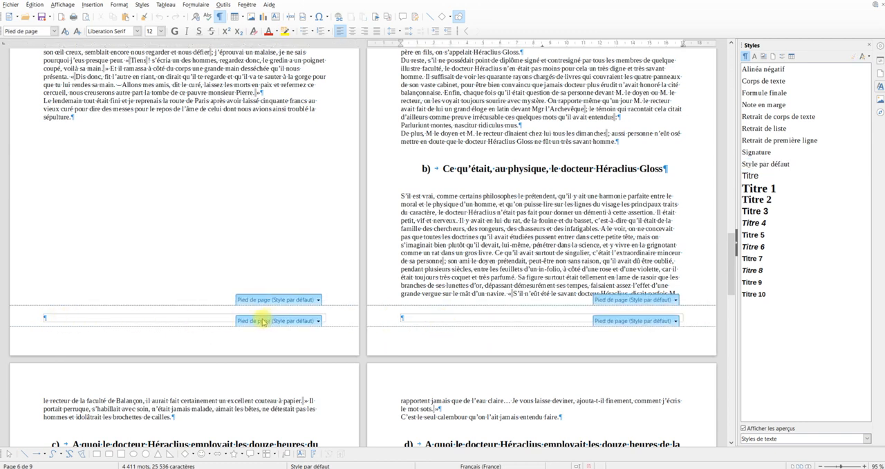
pyautogui.click(48, 316)
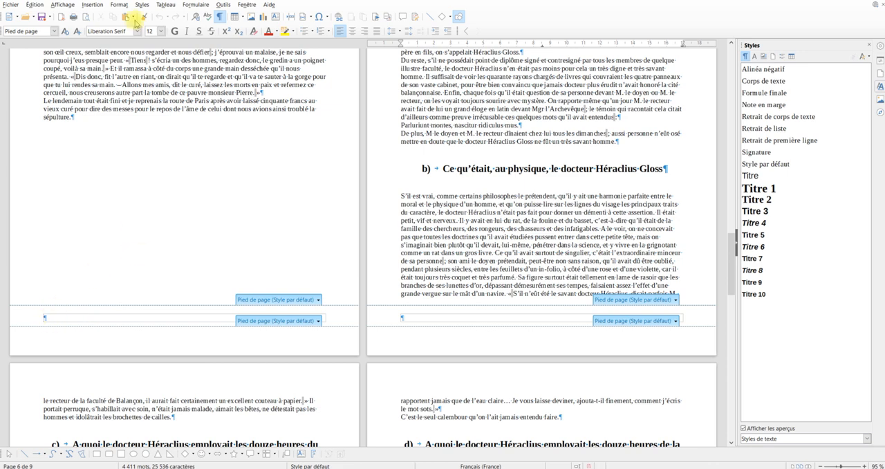
pyautogui.click(87, 4)
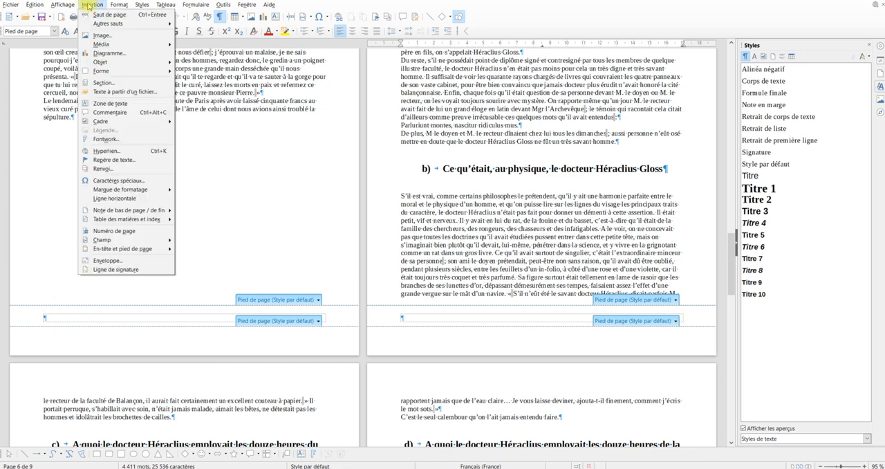
pyautogui.click(131, 233)
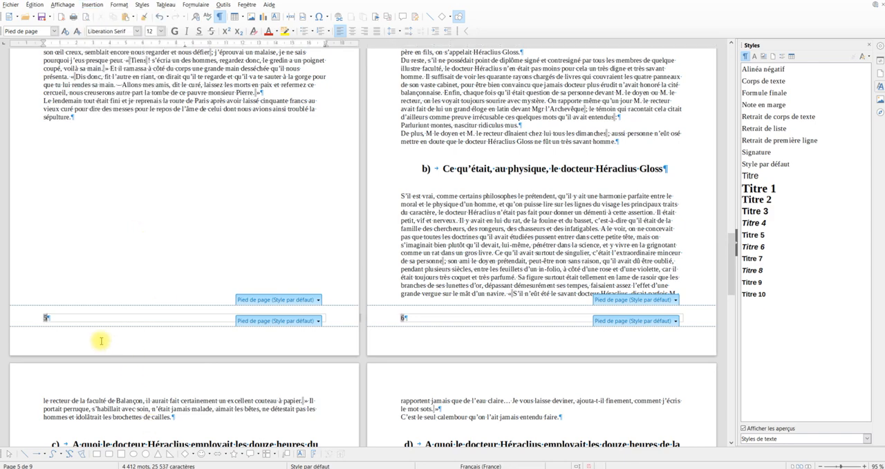
# Examine the footer page numbers across the first pages and compare them with the “Table des matières” entries
pyautogui.scroll(15, 371, 358)
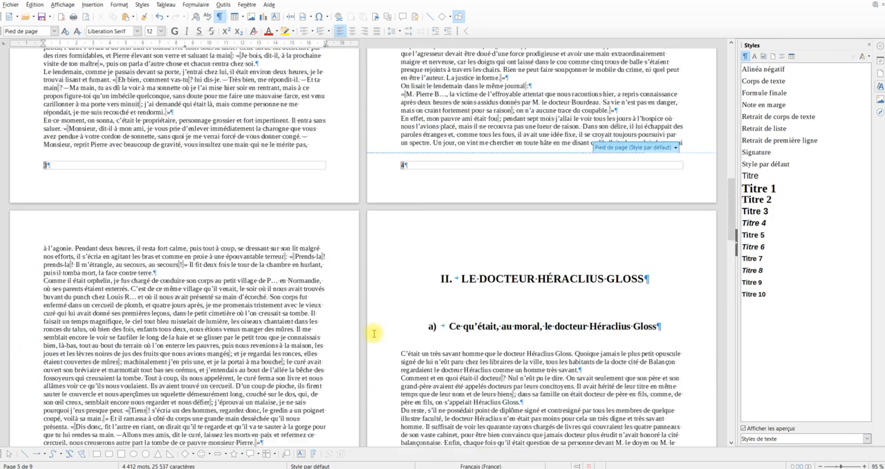
pyautogui.scroll(20, 371, 321)
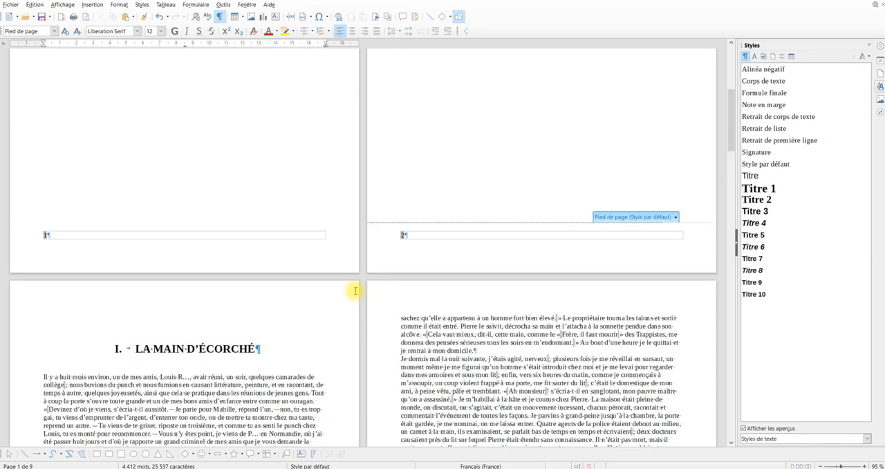
pyautogui.scroll(2, 353, 289)
pyautogui.scroll(-7, 346, 286)
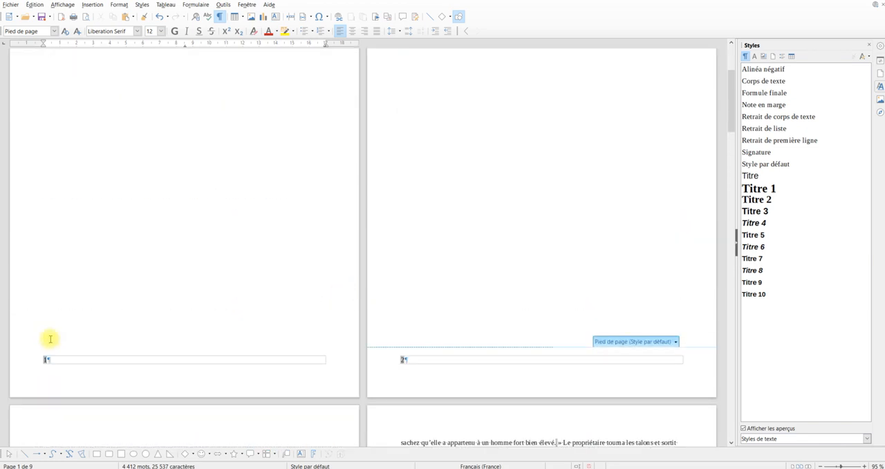
pyautogui.scroll(3, 46, 336)
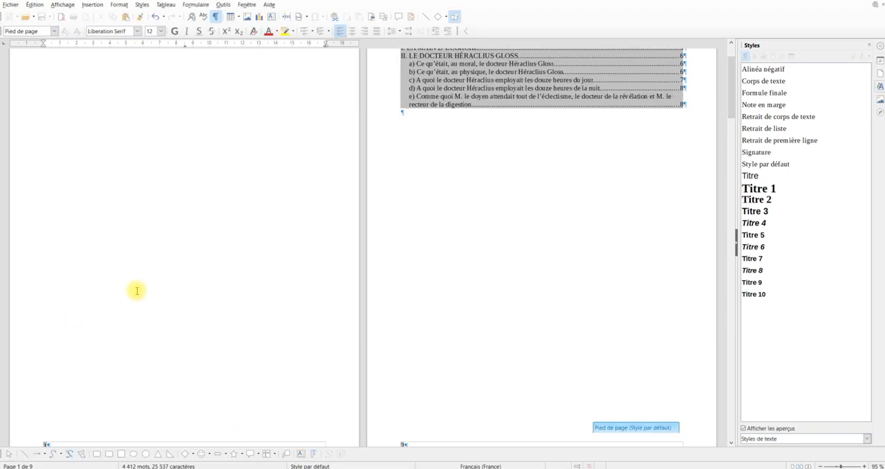
pyautogui.scroll(2, 151, 291)
pyautogui.scroll(-1, 514, 273)
pyautogui.scroll(-9, 514, 272)
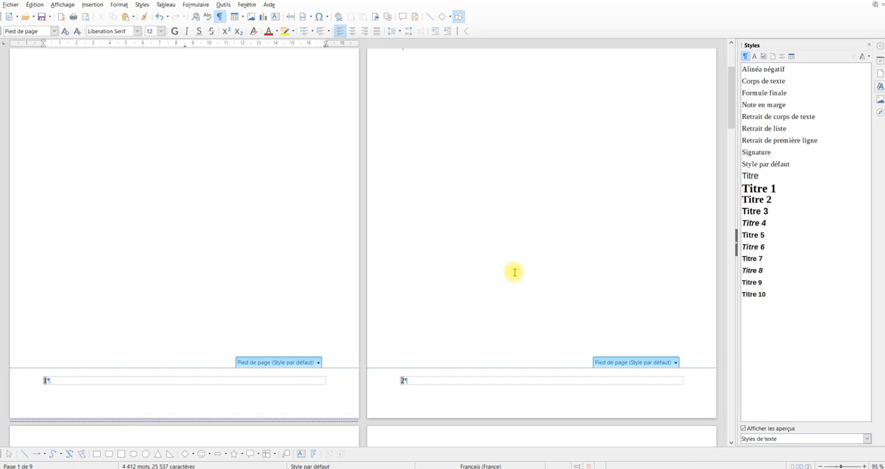
pyautogui.scroll(-8, 515, 272)
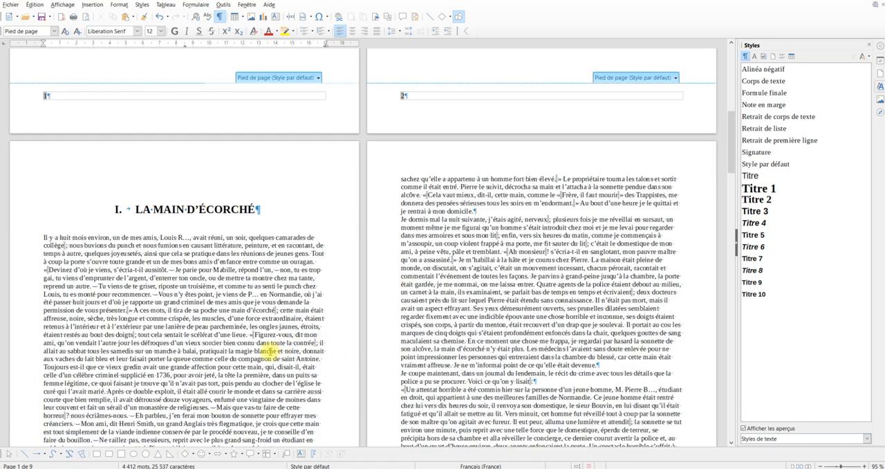
pyautogui.scroll(-8, 263, 345)
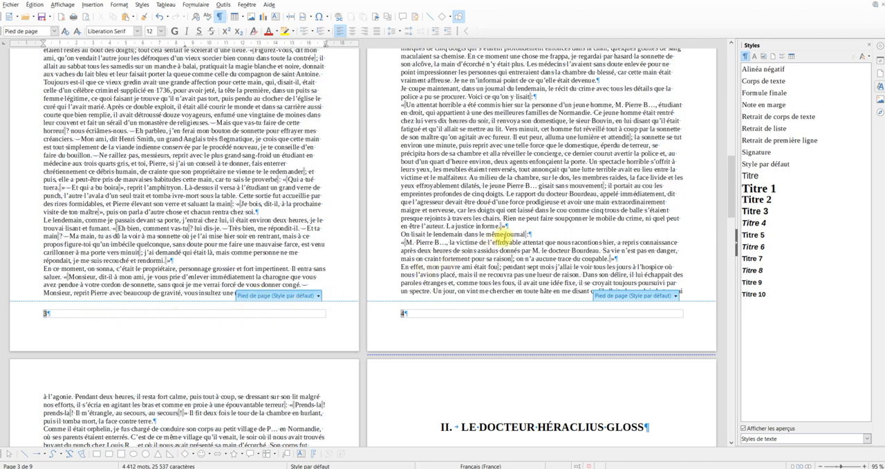
pyautogui.scroll(16, 503, 238)
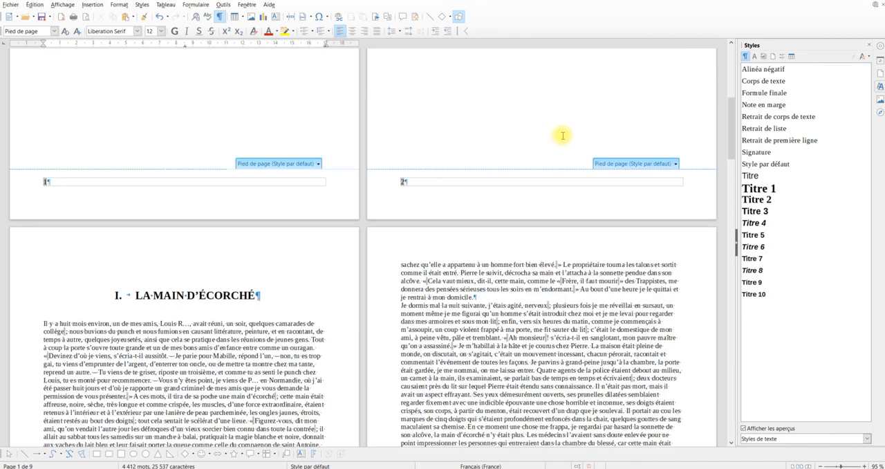
pyautogui.scroll(12, 563, 135)
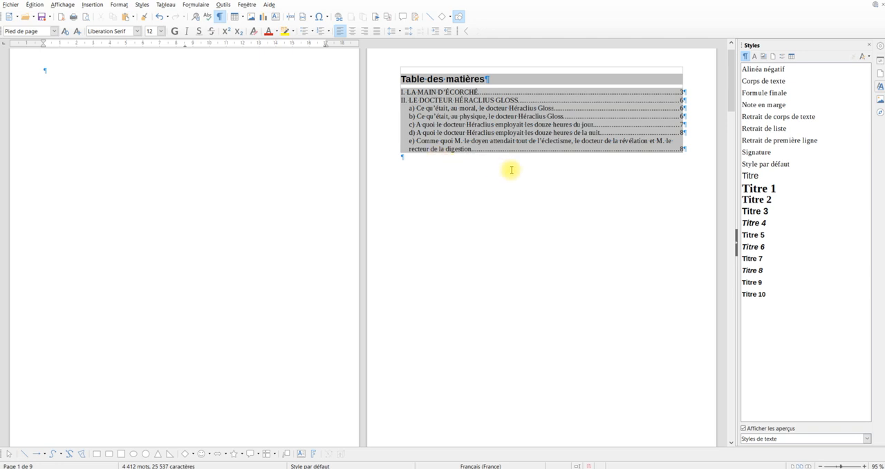
pyautogui.press('F9')
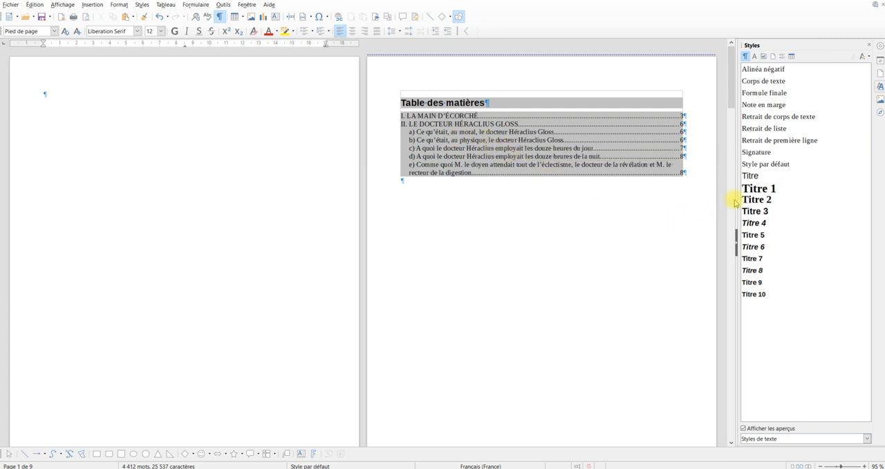
# Apply the Première page page style to the blank first page and check its footer area
pyautogui.click(775, 57)
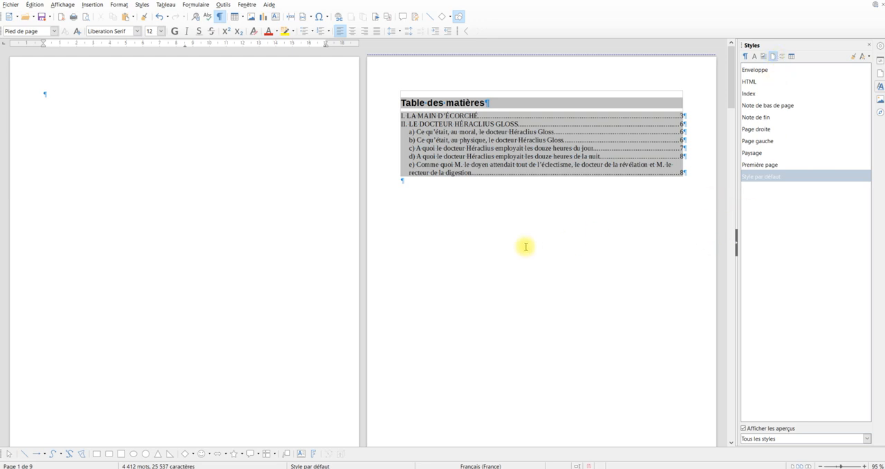
pyautogui.click(94, 105)
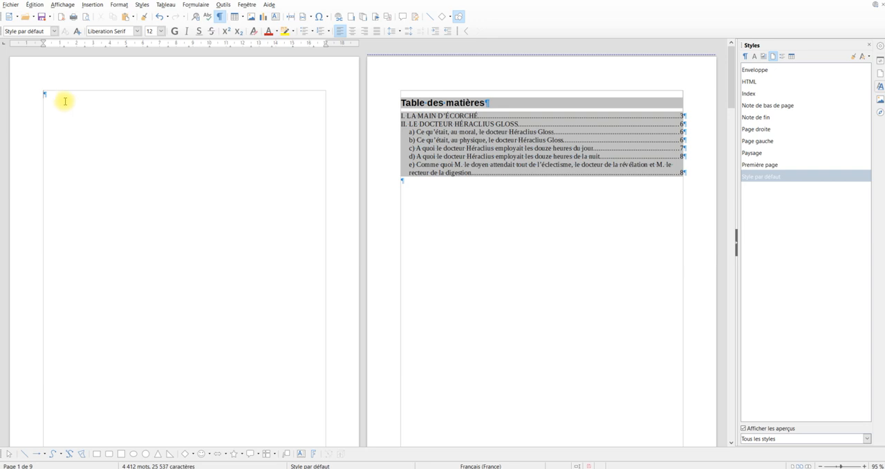
pyautogui.click(762, 164)
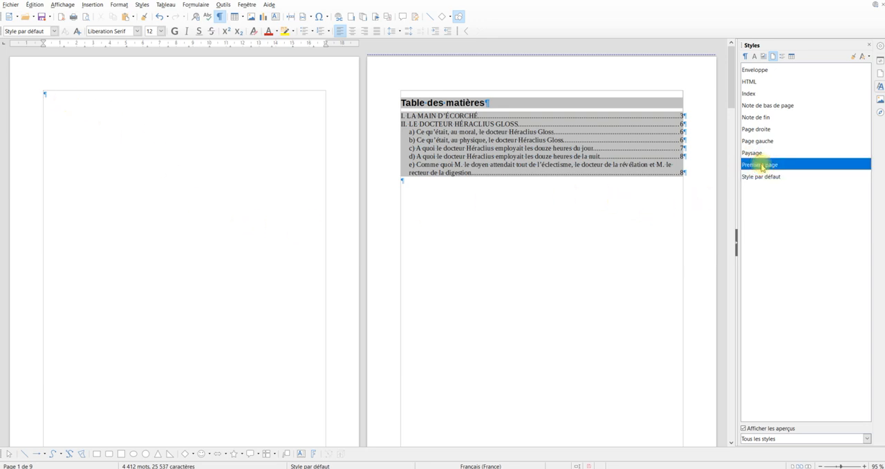
pyautogui.doubleClick(762, 165)
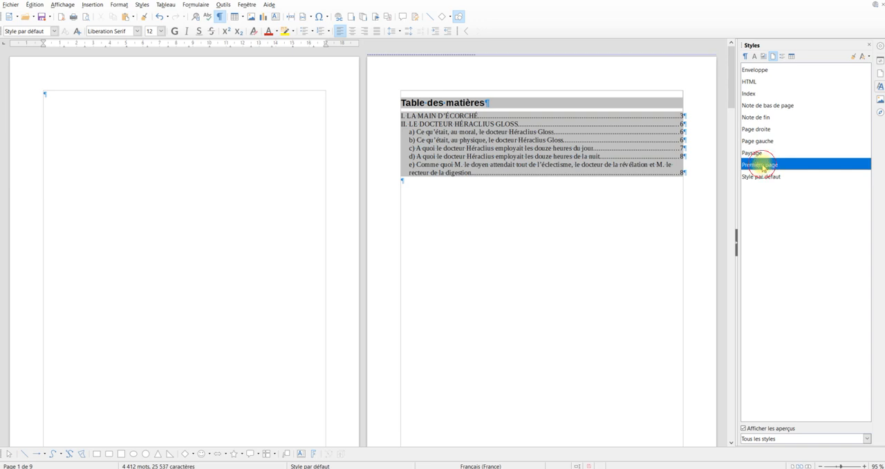
pyautogui.scroll(-3, 263, 237)
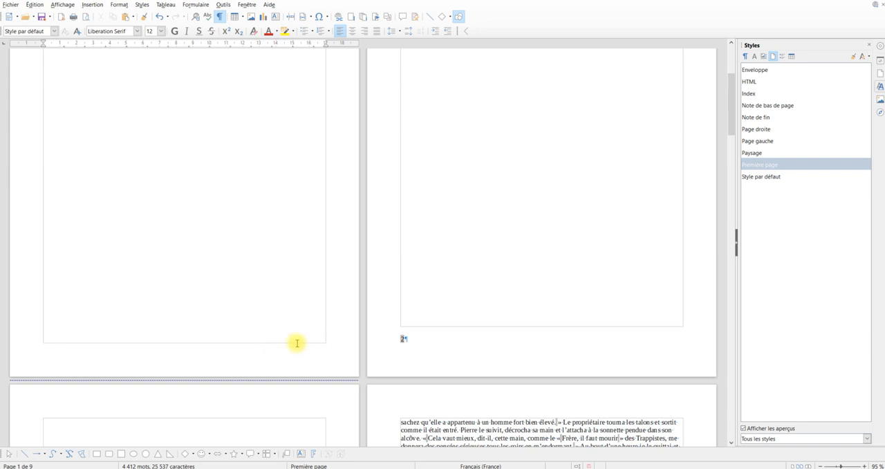
pyautogui.scroll(6, 302, 325)
pyautogui.scroll(1, 296, 343)
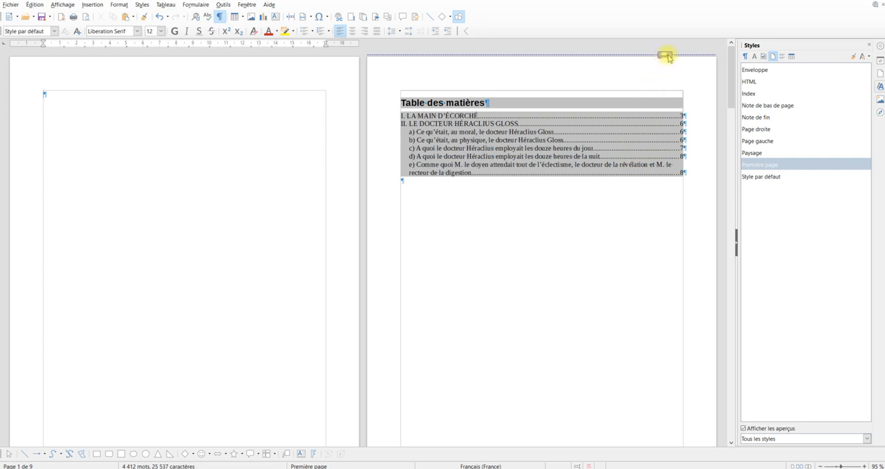
# Replace the page break before the “Table des matières” page with a manual page break using the Première page style
pyautogui.click(664, 55)
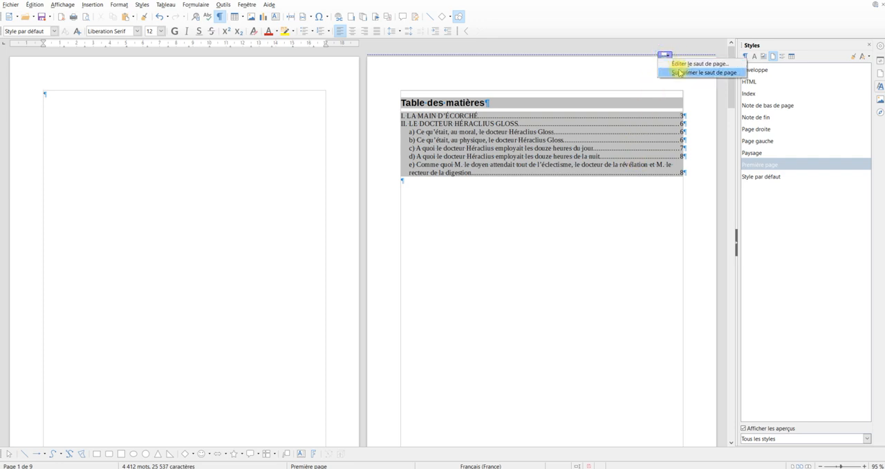
pyautogui.click(680, 72)
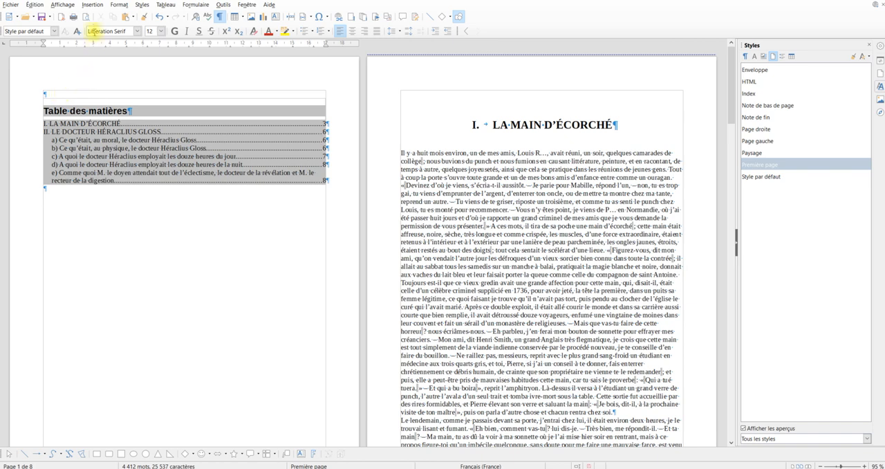
pyautogui.click(92, 5)
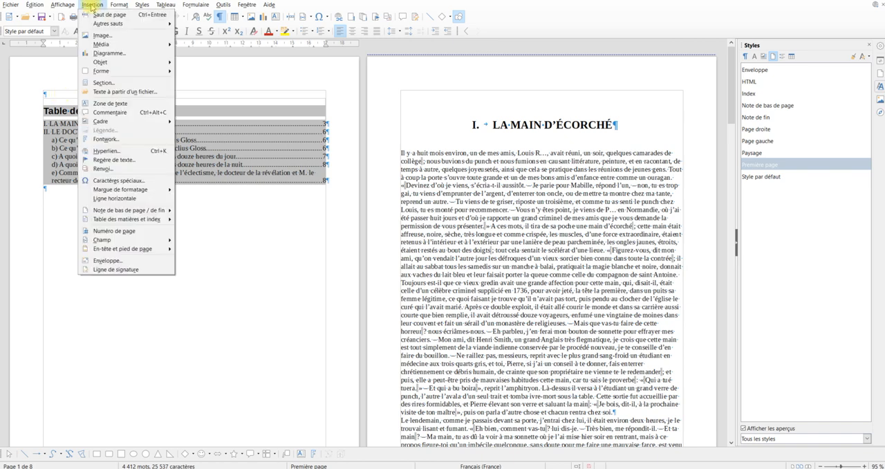
pyautogui.moveTo(99, 25)
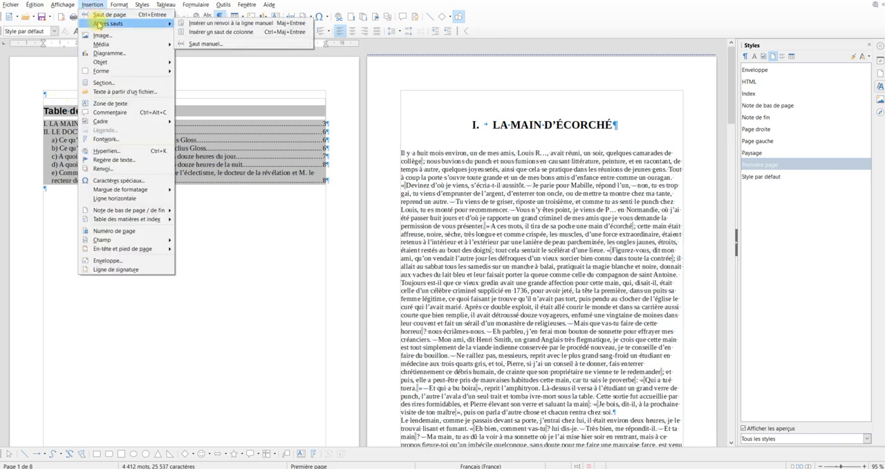
pyautogui.click(199, 43)
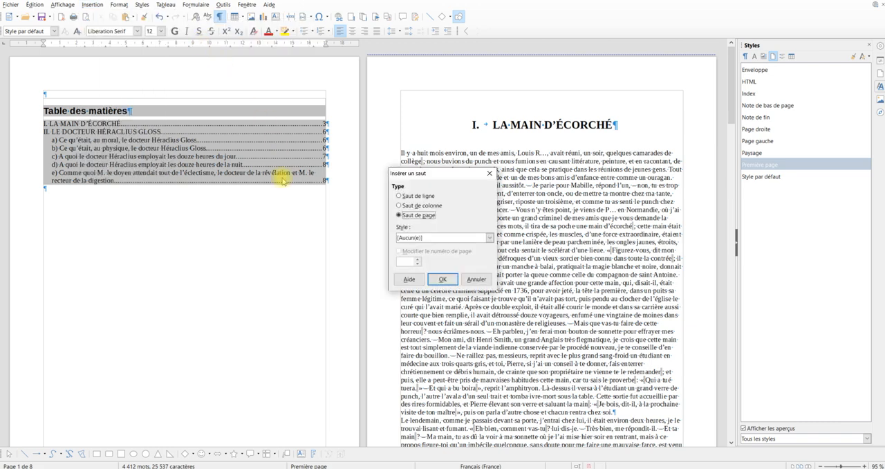
pyautogui.click(425, 238)
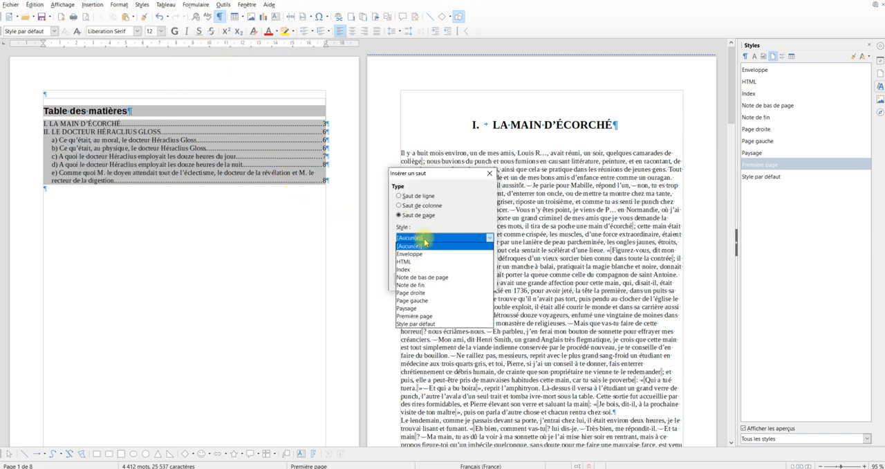
pyautogui.click(415, 317)
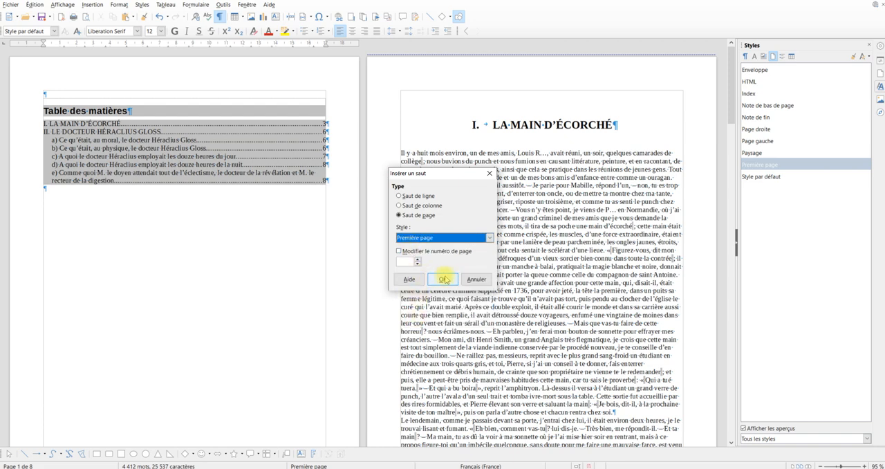
pyautogui.click(443, 279)
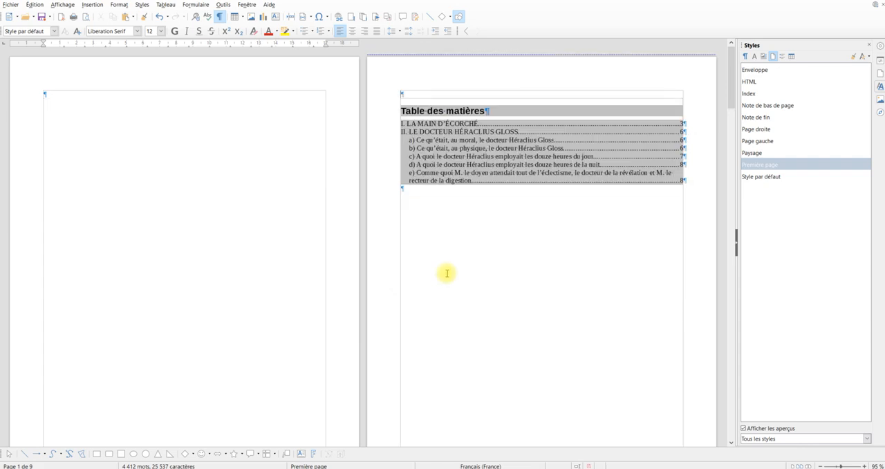
# Examine the footers of the first four pages to see which ones carry a page number
pyautogui.scroll(-4, 384, 156)
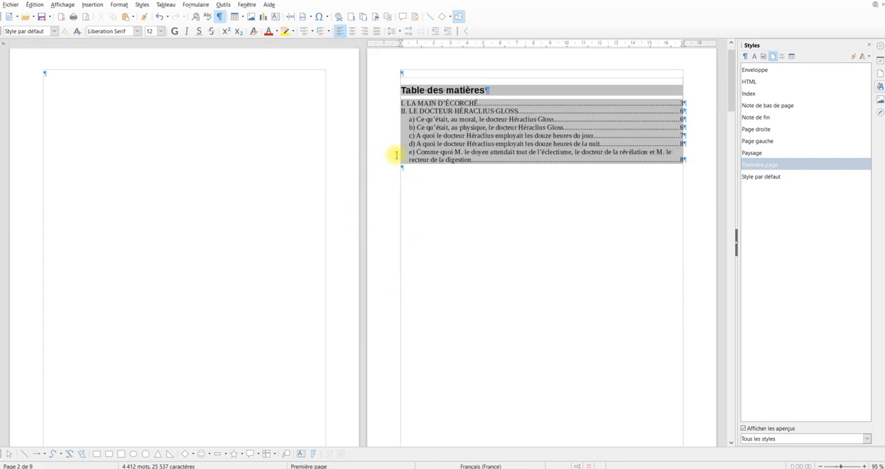
pyautogui.scroll(-8, 408, 350)
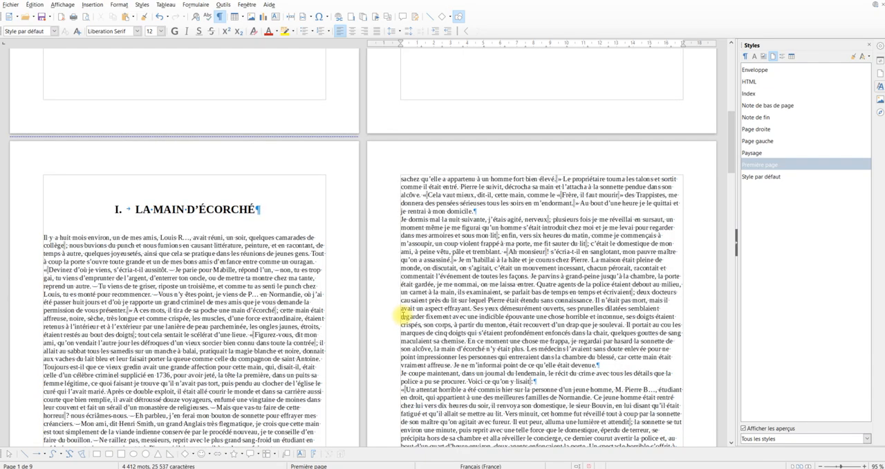
pyautogui.scroll(-3, 403, 316)
pyautogui.scroll(-6, 400, 315)
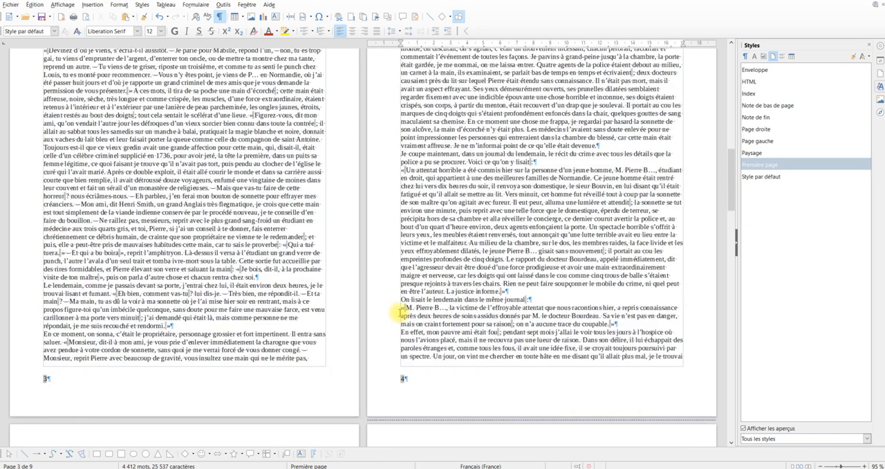
pyautogui.scroll(2, 357, 292)
pyautogui.scroll(12, 365, 291)
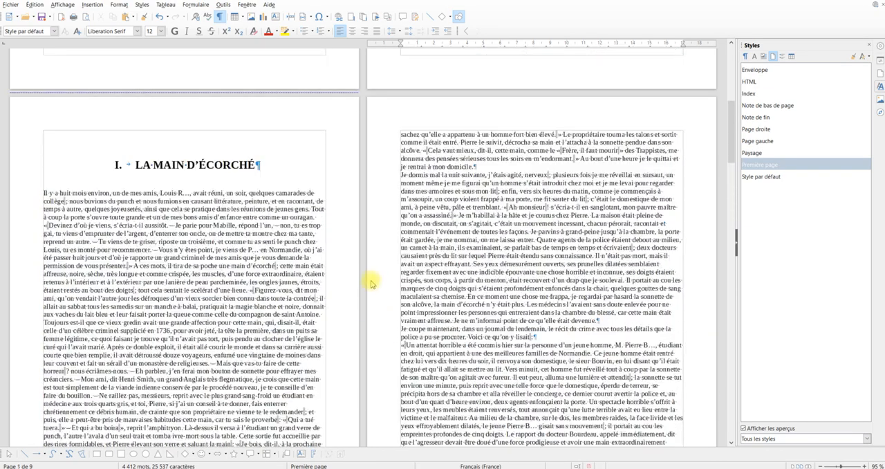
# Delete the page break before the “LA MAIN D’ÉCORCHÉ” heading
pyautogui.scroll(-4, 456, 256)
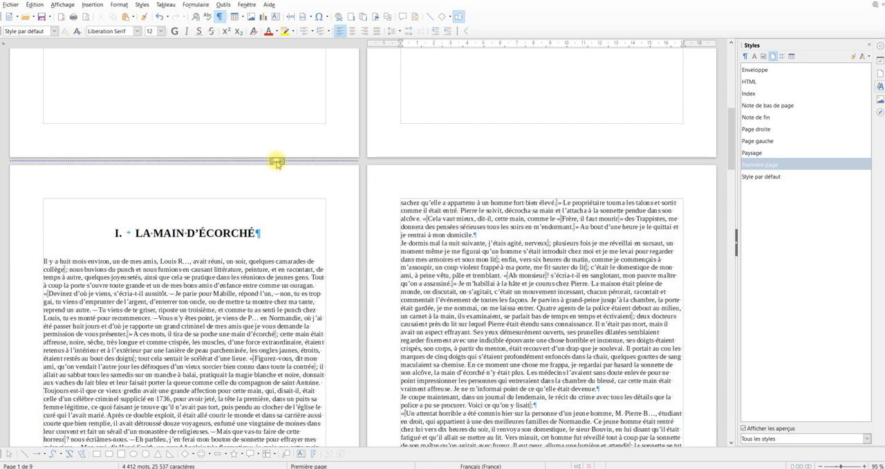
pyautogui.click(282, 161)
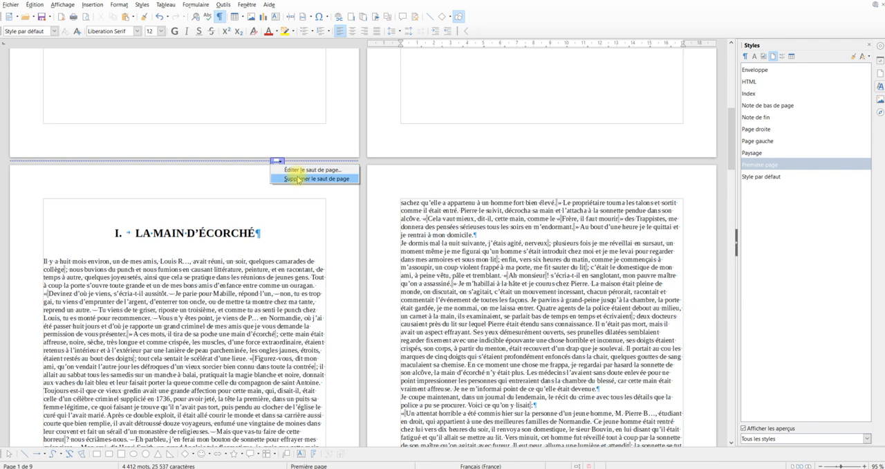
pyautogui.click(299, 177)
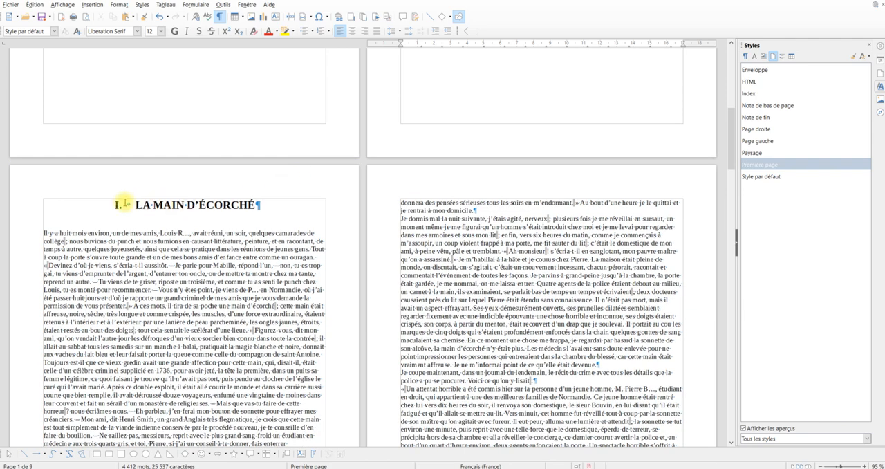
pyautogui.scroll(4, 262, 203)
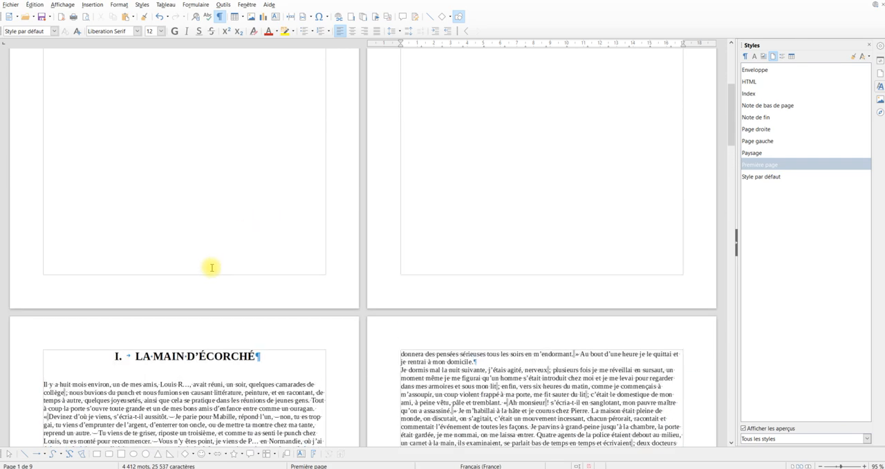
pyautogui.scroll(3, 207, 287)
pyautogui.scroll(-5, 207, 287)
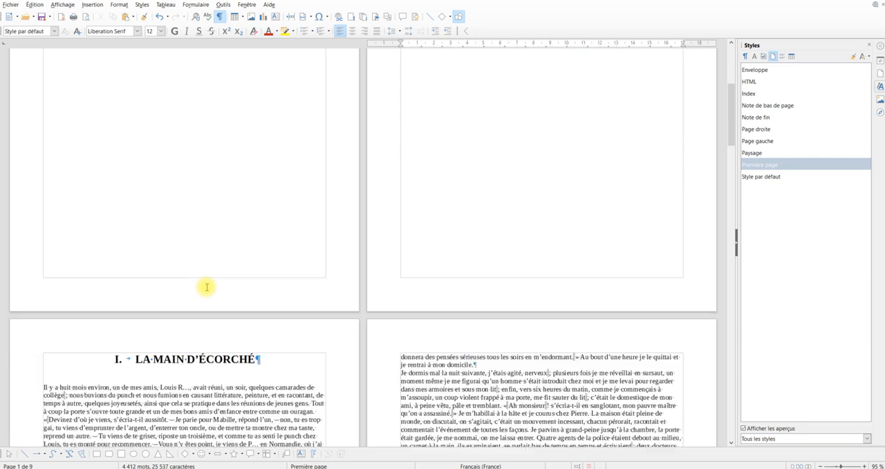
# Insert a manual page break before the “LA MAIN D’ÉCORCHÉ” heading, using the Style par défaut page style and restarting page numbering at 1
pyautogui.click(110, 274)
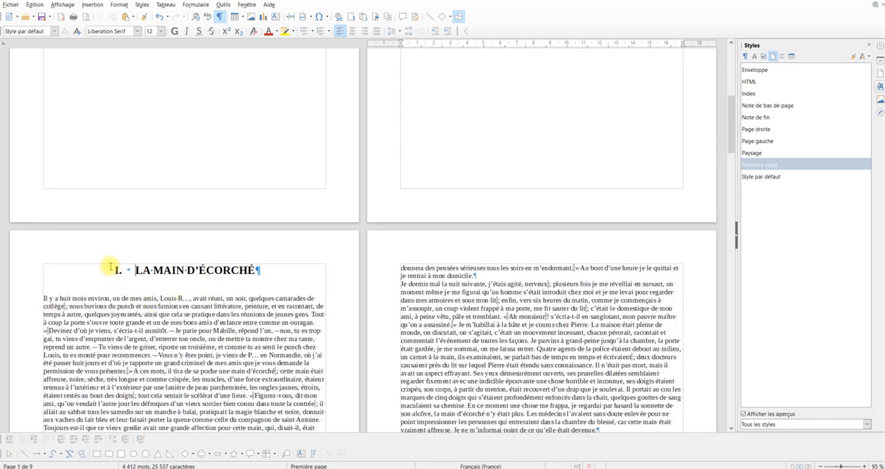
pyautogui.scroll(3, 200, 173)
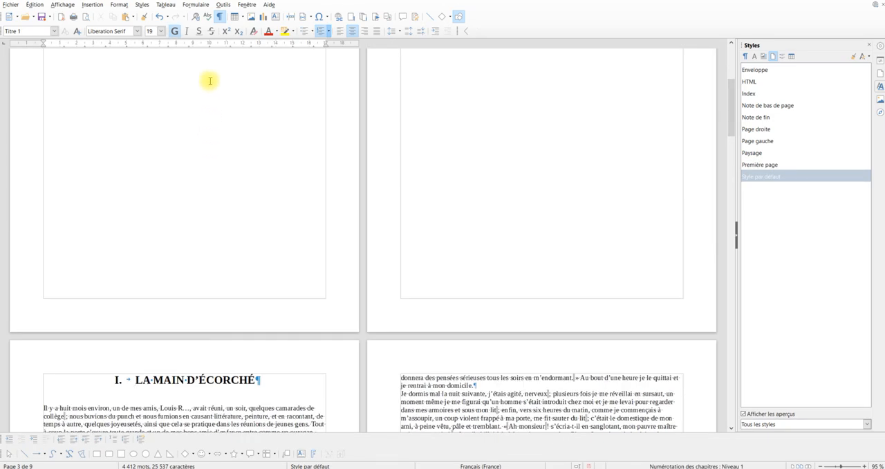
pyautogui.click(94, 6)
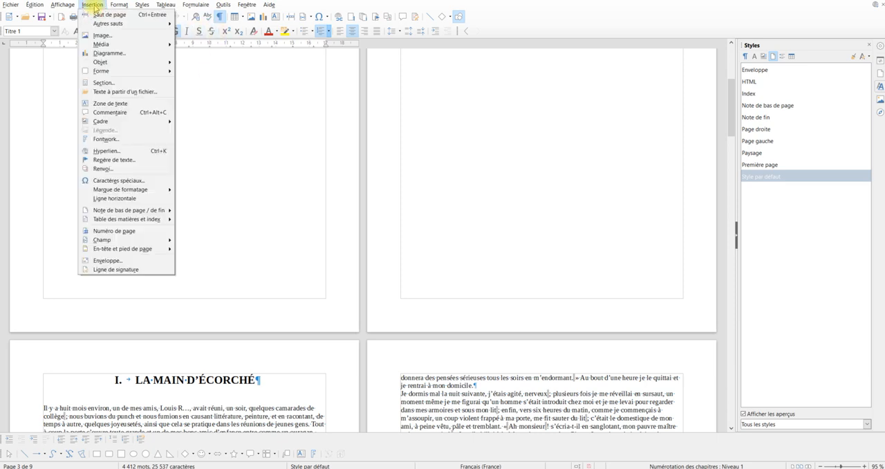
pyautogui.moveTo(100, 27)
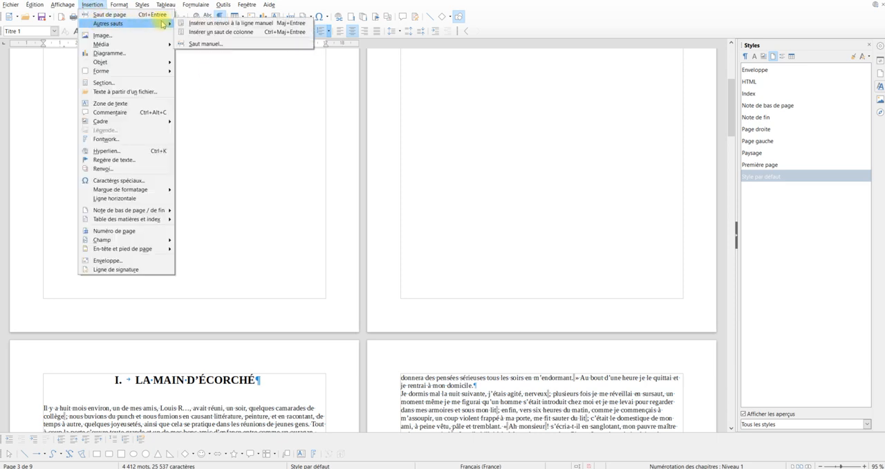
pyautogui.click(200, 43)
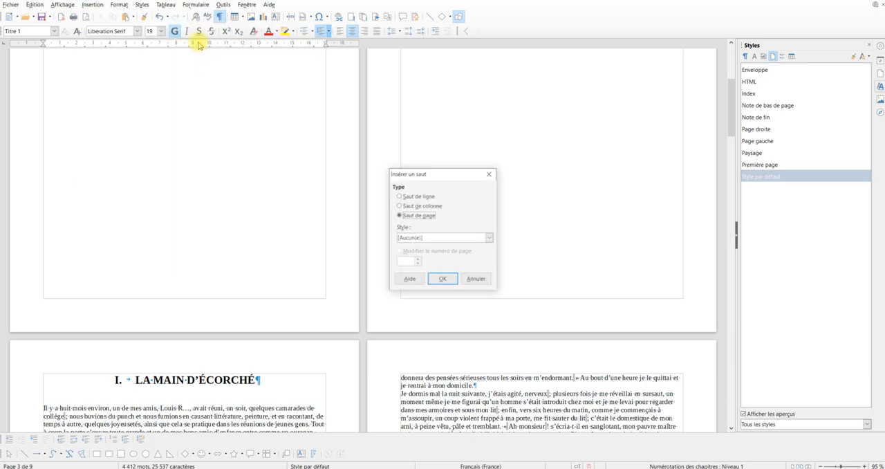
pyautogui.click(408, 238)
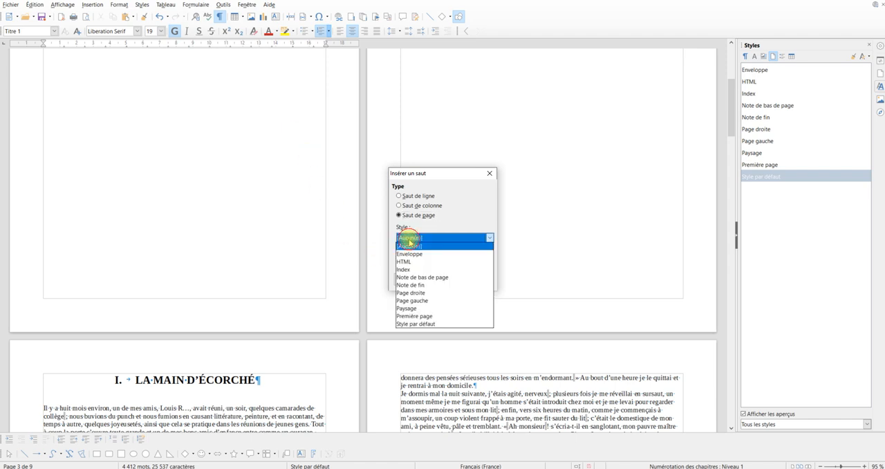
pyautogui.click(417, 328)
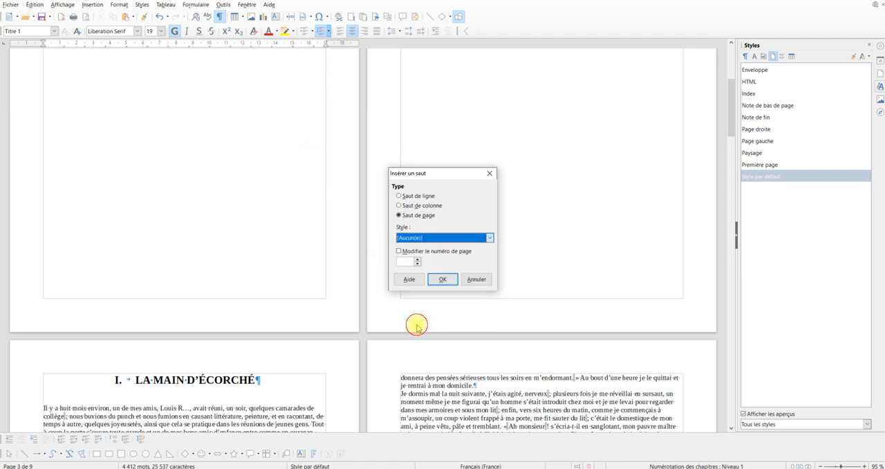
pyautogui.click(417, 261)
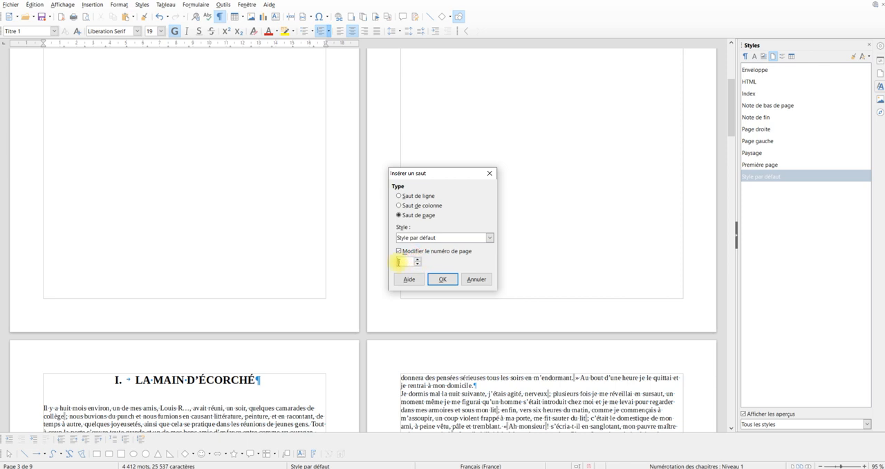
pyautogui.click(443, 279)
pyautogui.scroll(-3, 233, 313)
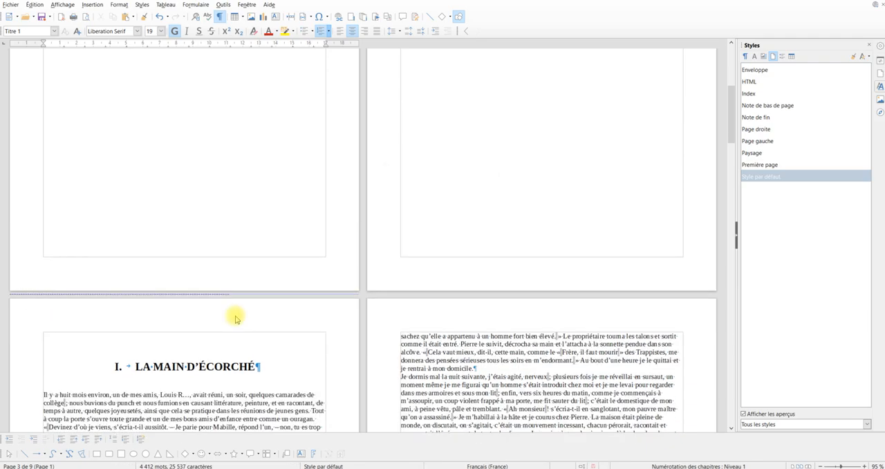
pyautogui.scroll(-9, 233, 314)
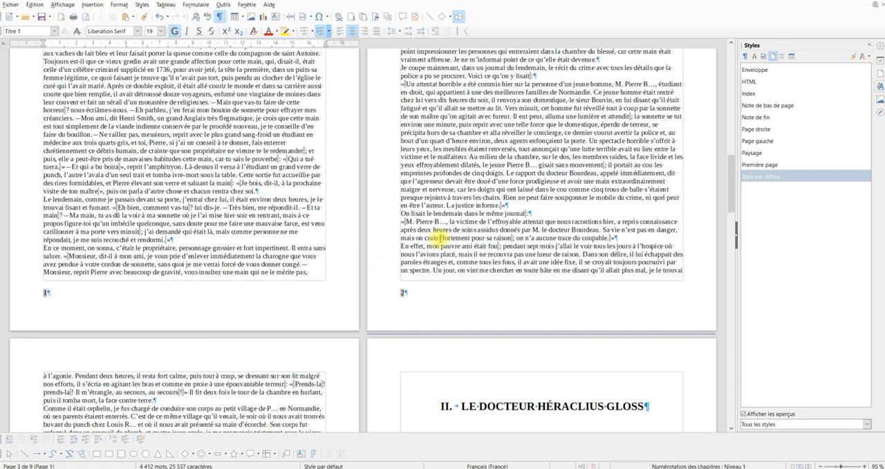
# Update the “Table des matières” index to match the restarted page numbering
pyautogui.scroll(5, 438, 228)
pyautogui.scroll(15, 443, 215)
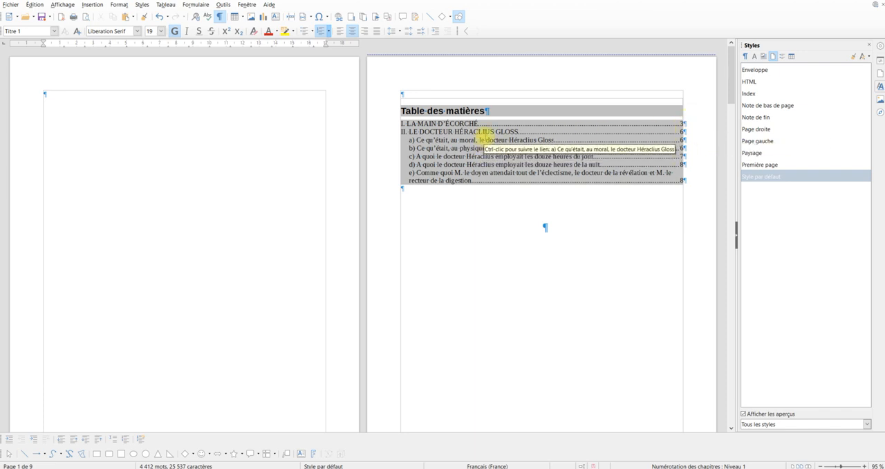
pyautogui.click(484, 135)
pyautogui.rightClick(484, 135)
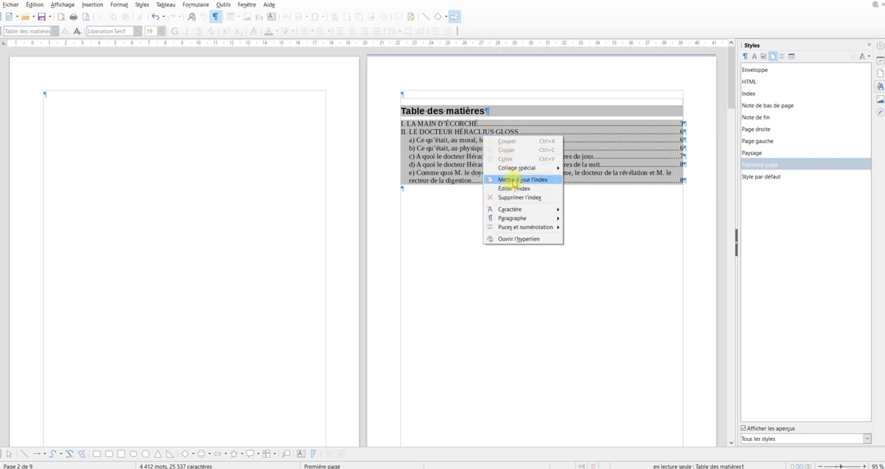
pyautogui.click(515, 180)
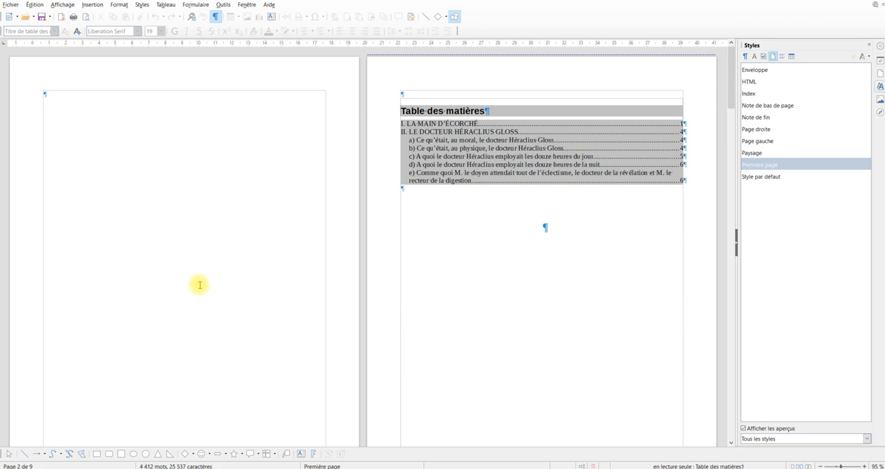
# Review the overall layout of the document at a reduced zoom, checking the page breaks and footer page numbers
pyautogui.scroll(-3, 242, 276)
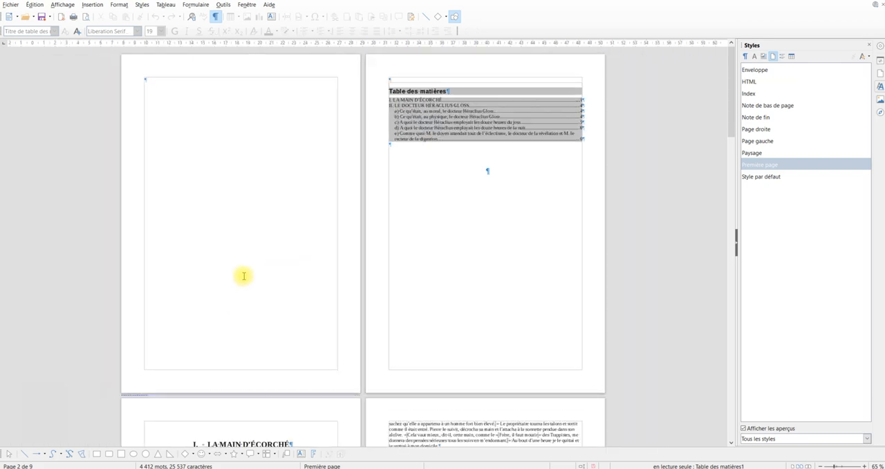
pyautogui.scroll(-2, 694, 192)
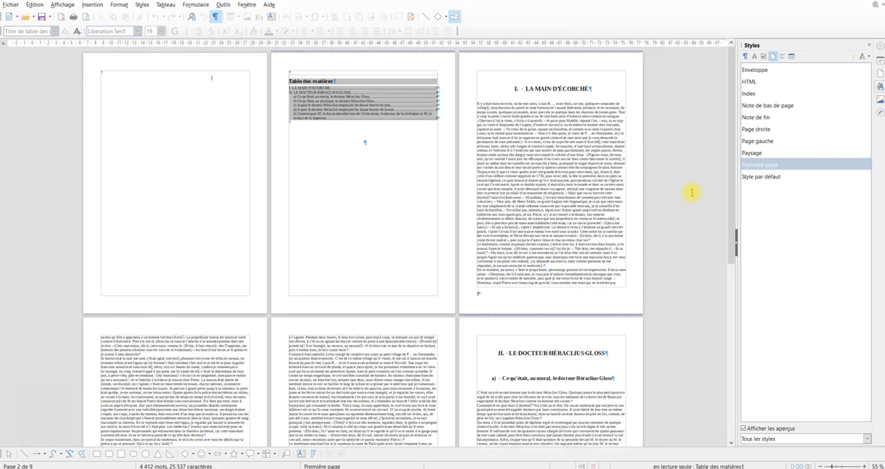
pyautogui.scroll(-1, 553, 201)
pyautogui.scroll(-2, 485, 194)
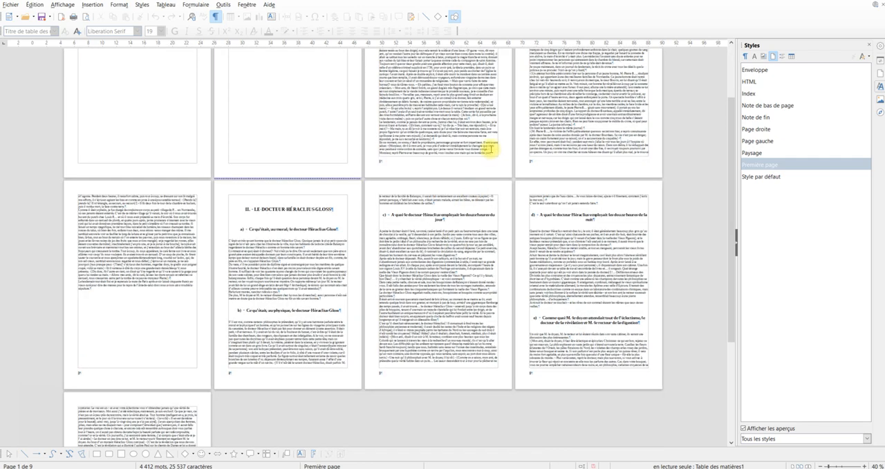
pyautogui.scroll(1, 488, 144)
pyautogui.keyDown('ctrl'); pyautogui.scroll(2, 484, 149); pyautogui.keyUp('ctrl')
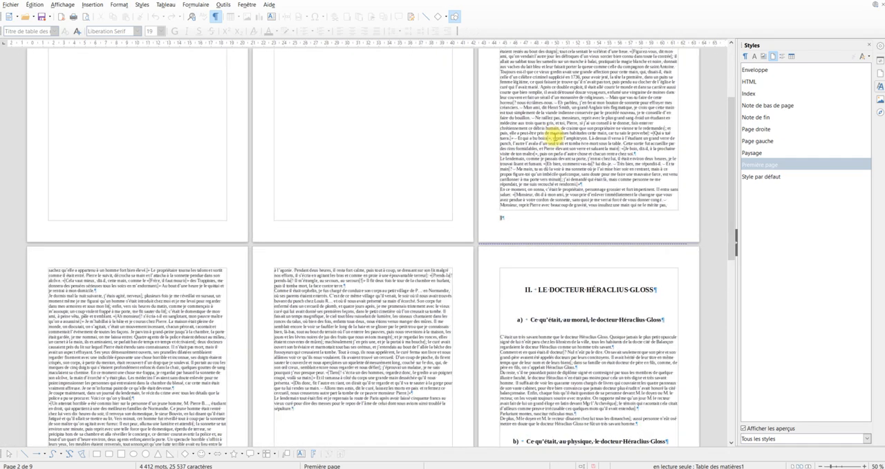
pyautogui.keyDown('ctrl'); pyautogui.scroll(3, 545, 151); pyautogui.keyUp('ctrl')
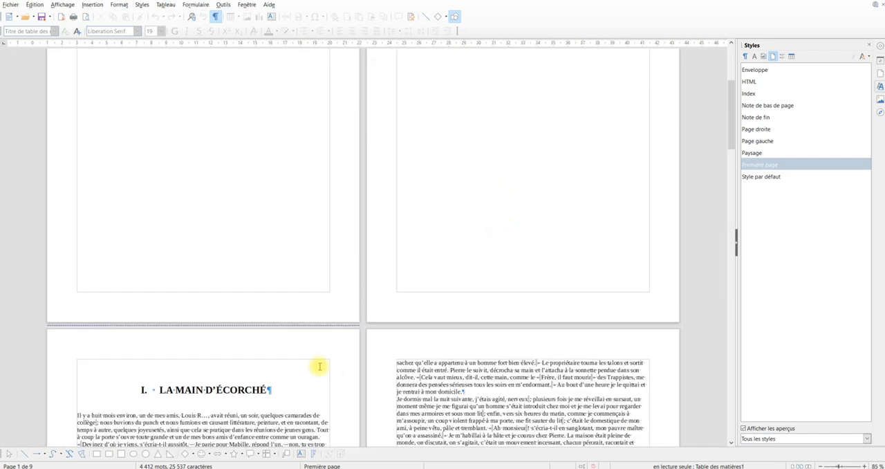
# List the paragraph styles for the first body paragraph under “LA MAIN D’ÉCORCHÉ”, filtered to Styles de texte
pyautogui.scroll(-2, 318, 363)
pyautogui.scroll(-3, 318, 363)
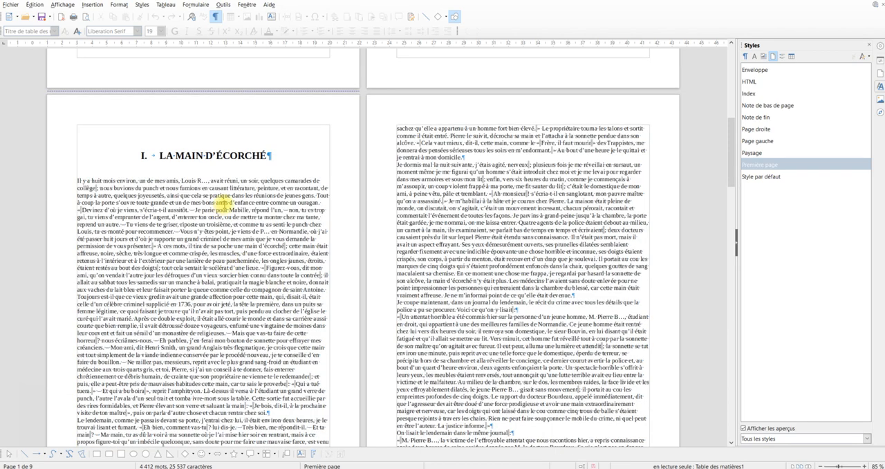
pyautogui.click(229, 203)
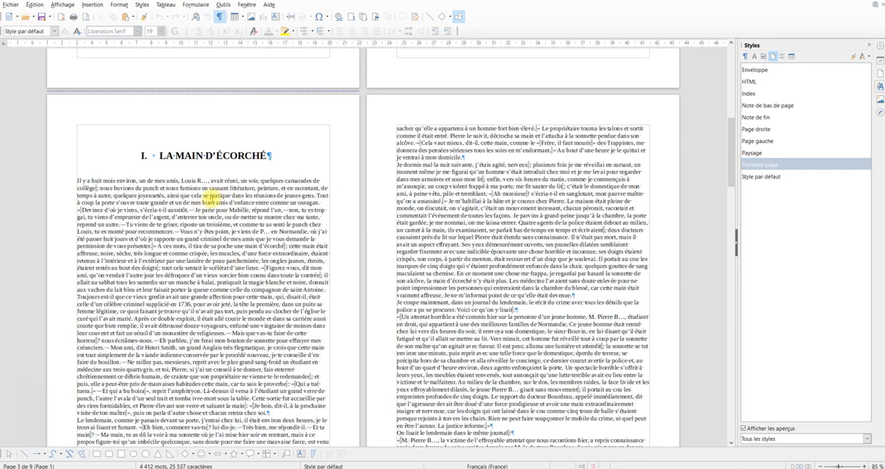
pyautogui.click(880, 86)
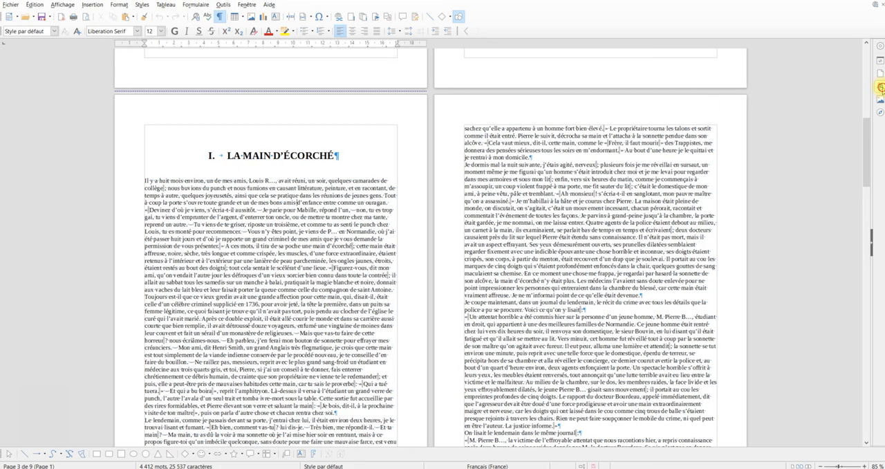
pyautogui.click(880, 86)
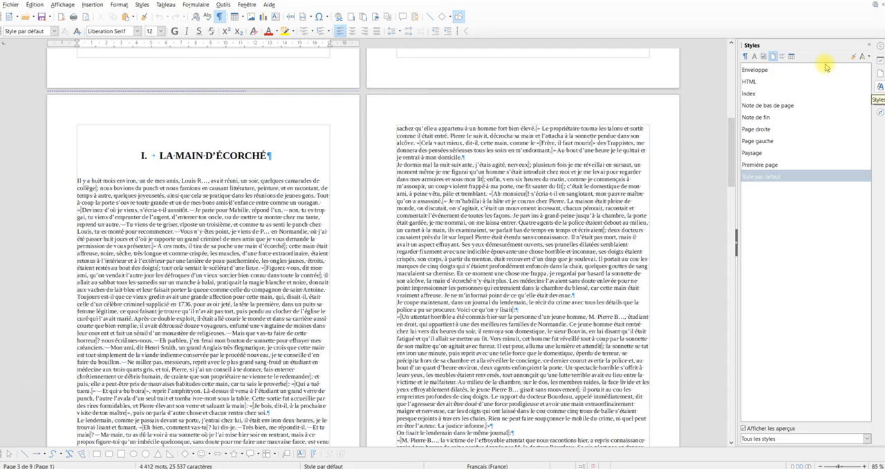
pyautogui.click(746, 58)
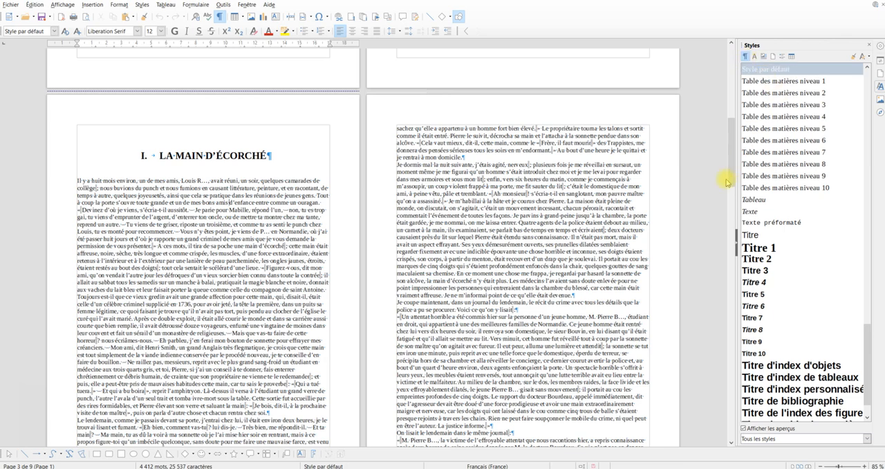
pyautogui.click(767, 439)
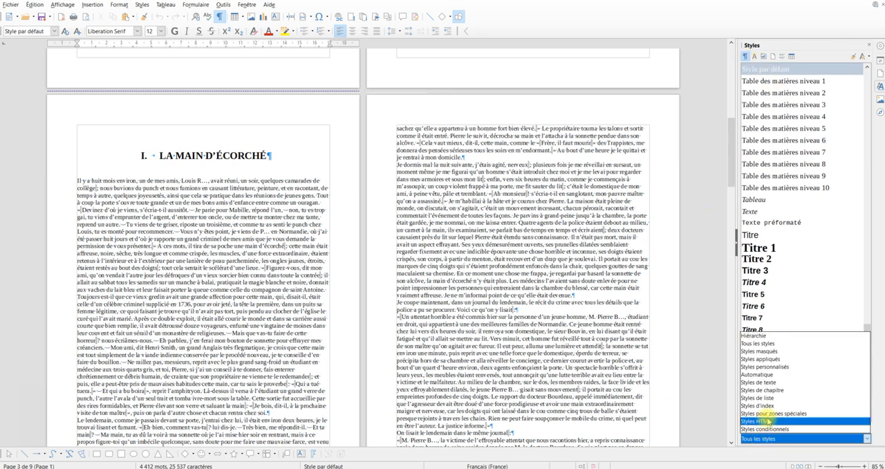
pyautogui.click(773, 382)
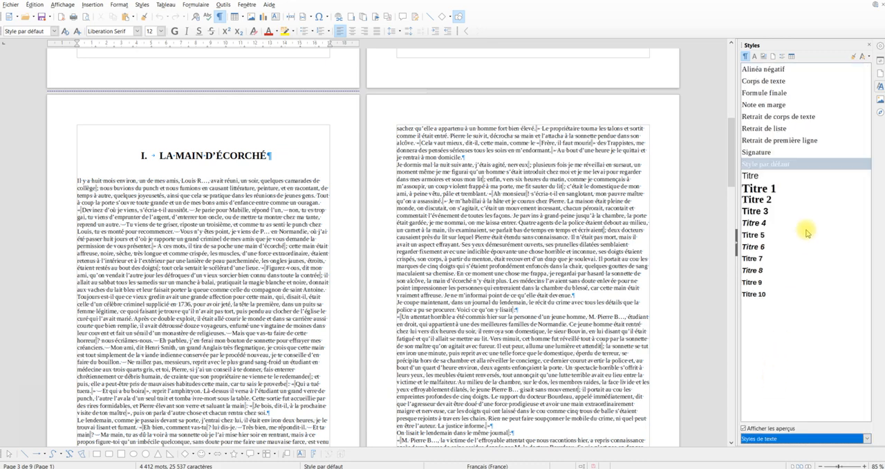
# Modify the Style par défaut paragraph style with a 1,20 cm first-line indent and 0,30 cm spacing below the paragraph
pyautogui.rightClick(768, 166)
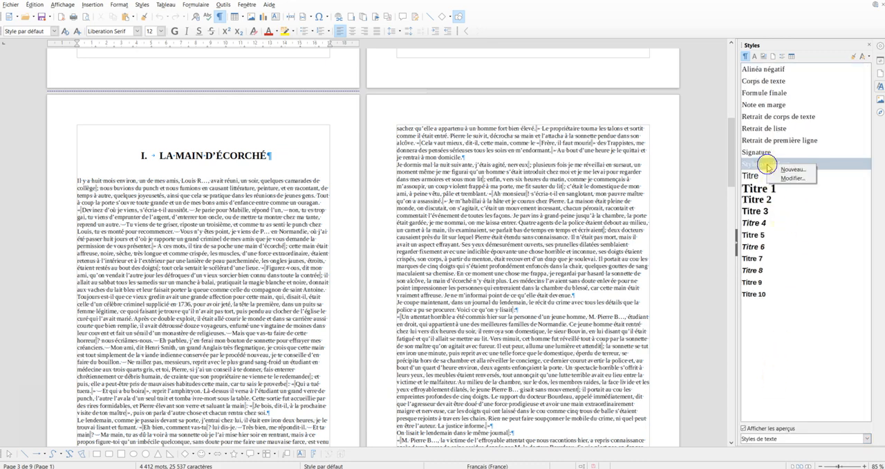
pyautogui.click(778, 179)
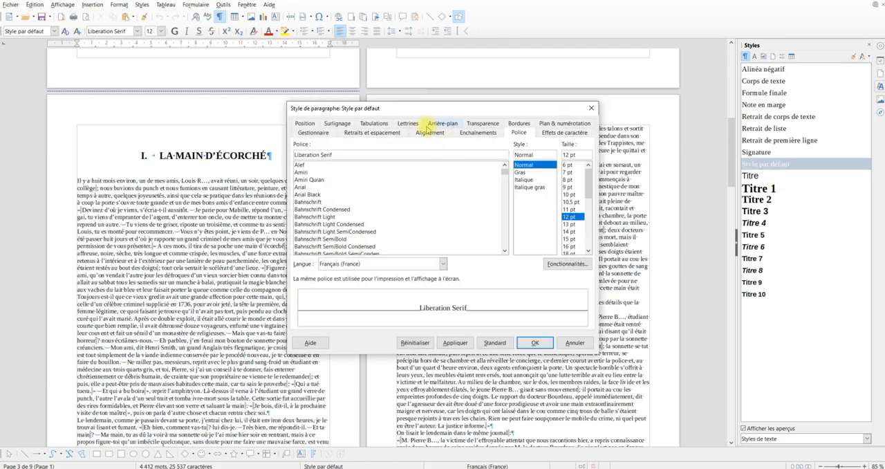
pyautogui.click(376, 135)
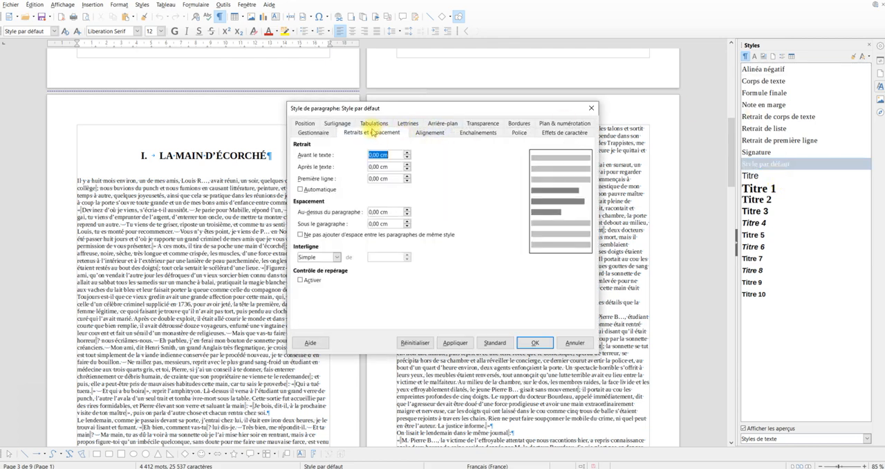
pyautogui.click(407, 176)
pyautogui.click(407, 176)
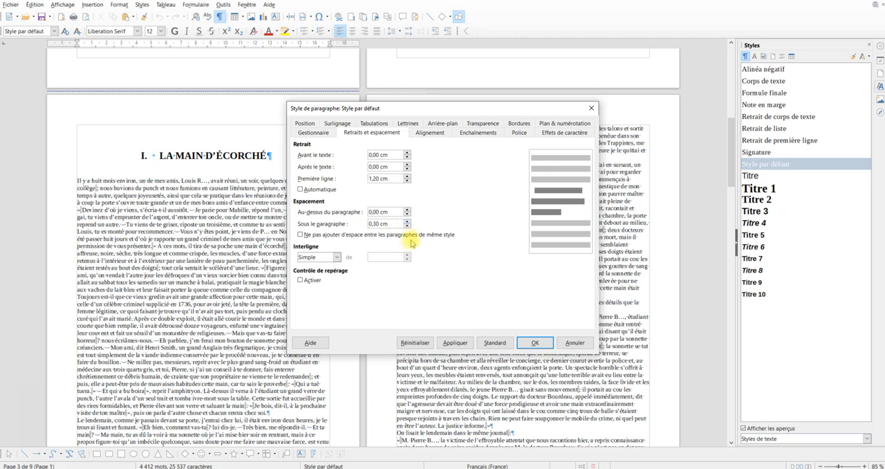
pyautogui.click(462, 344)
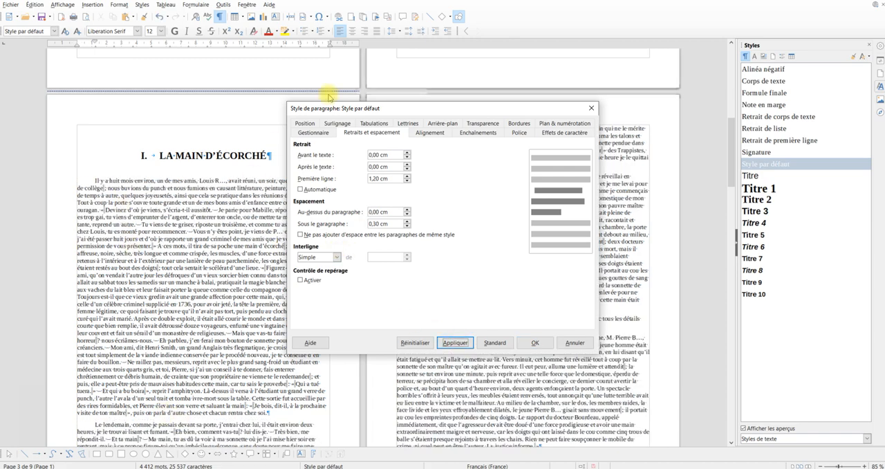
# Set the alignment of the Style par défaut paragraph style to Justifié and apply it
pyautogui.moveTo(434, 109); pyautogui.dragTo(520, 90)
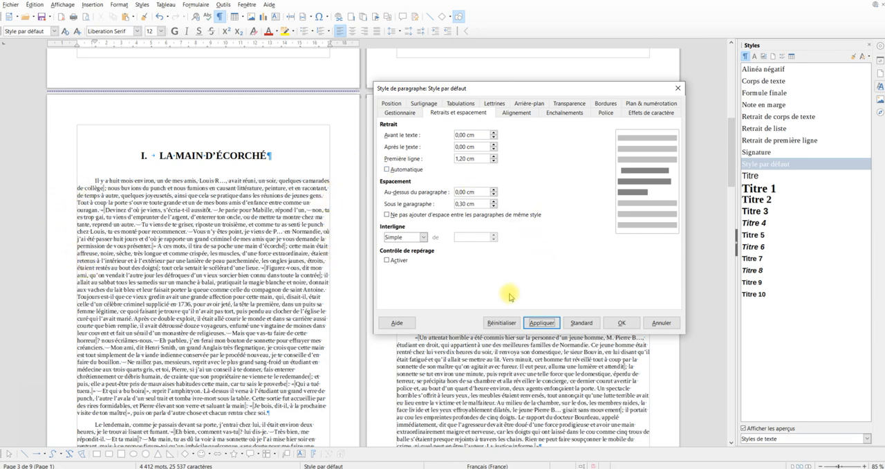
pyautogui.click(517, 113)
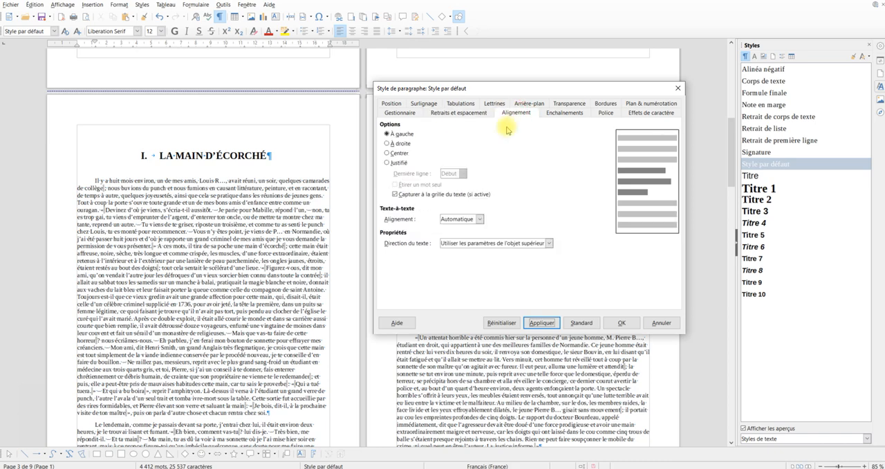
pyautogui.click(387, 164)
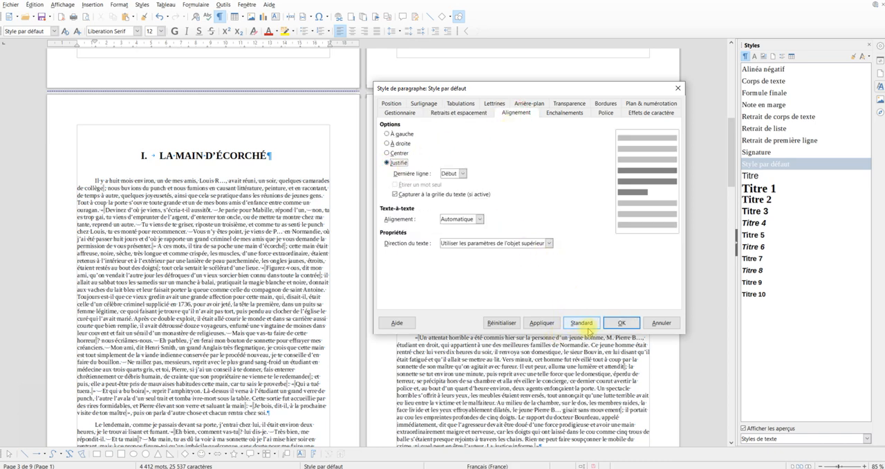
pyautogui.click(542, 323)
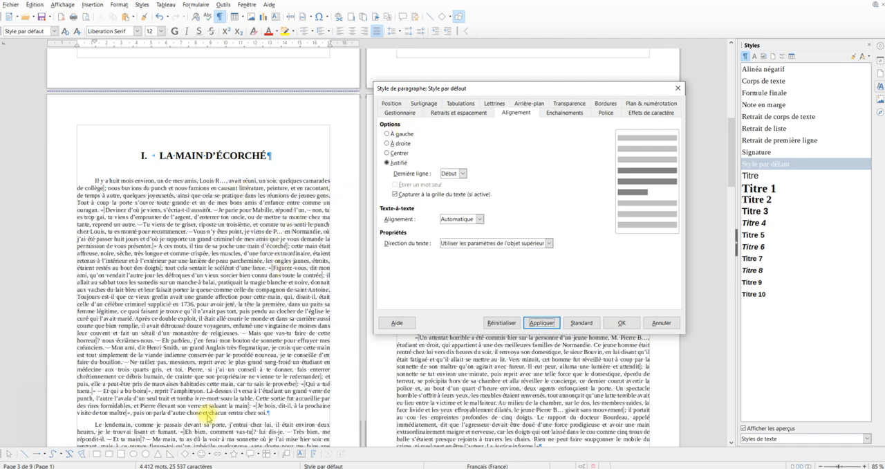
# Increase the spacing below the paragraph to 0,50 cm in Style par défaut and confirm the style changes
pyautogui.click(468, 113)
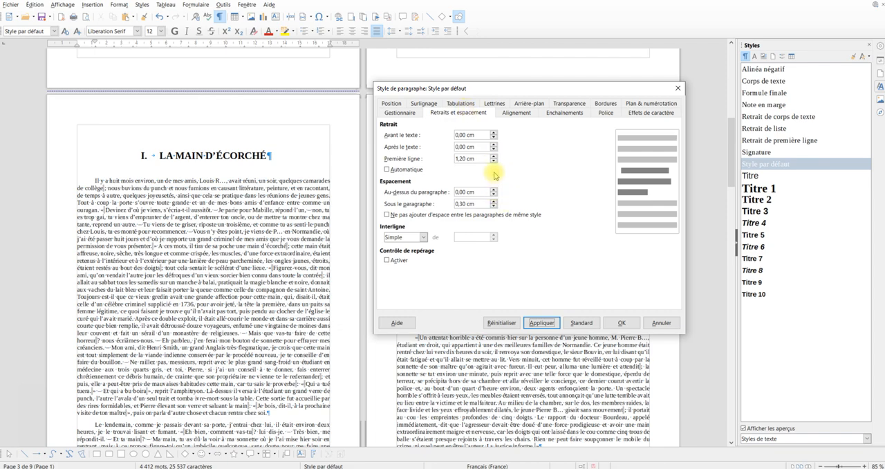
pyautogui.click(494, 202)
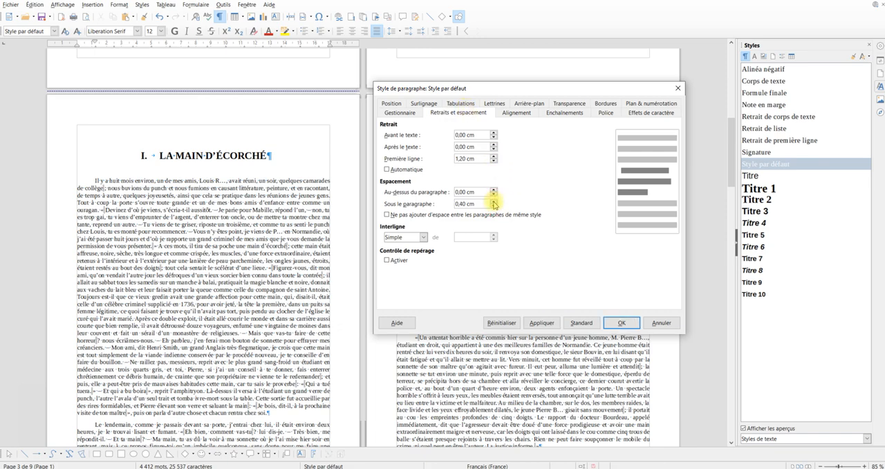
pyautogui.click(494, 201)
pyautogui.click(541, 324)
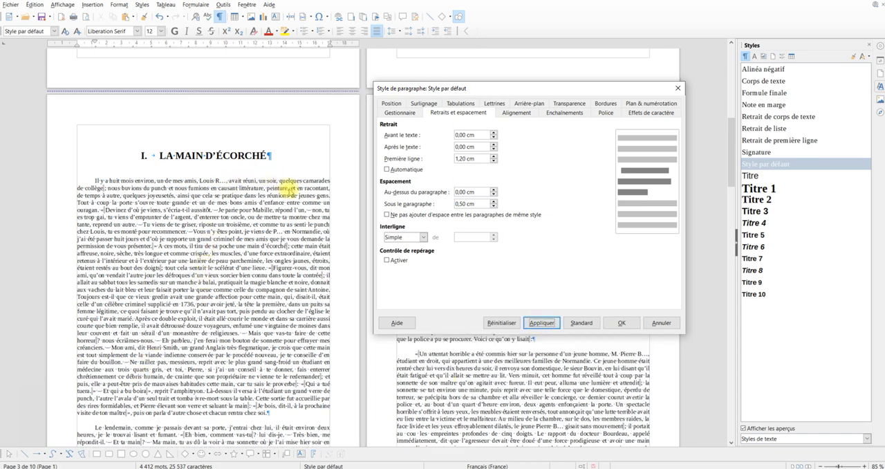
pyautogui.click(622, 323)
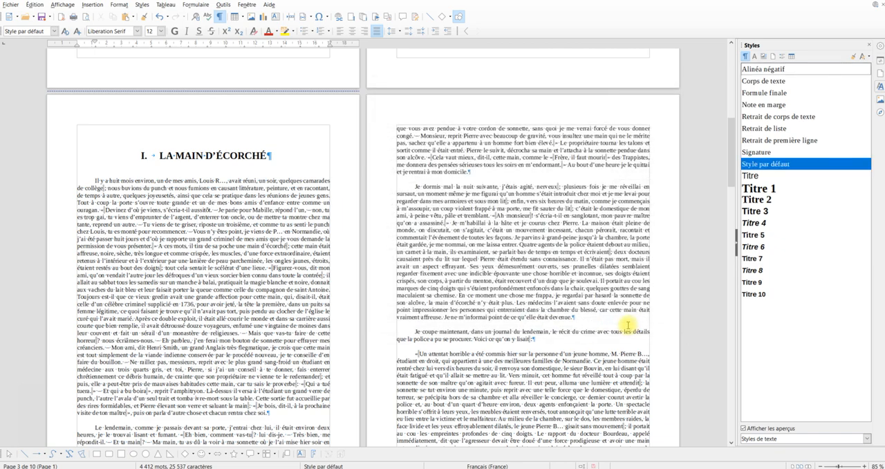
pyautogui.scroll(-5, 433, 247)
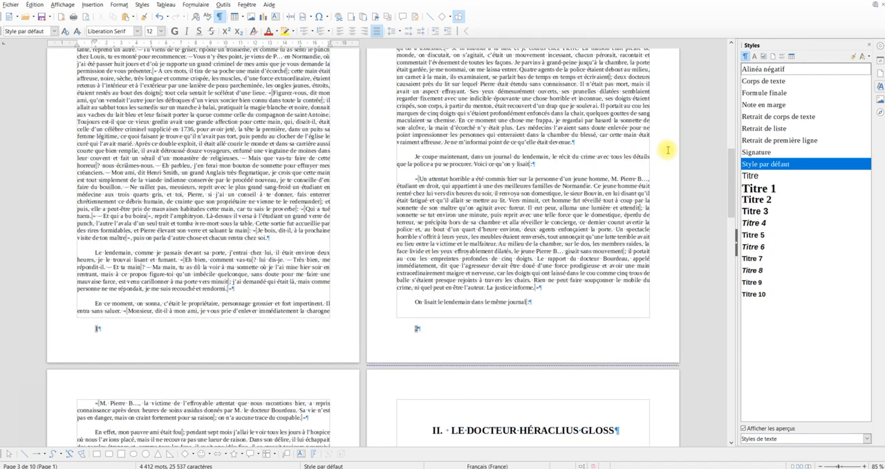
pyautogui.rightClick(780, 165)
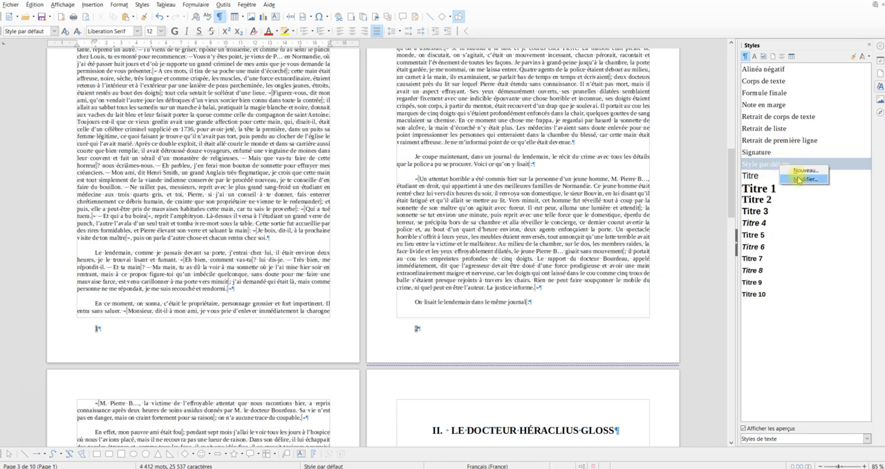
pyautogui.click(520, 214)
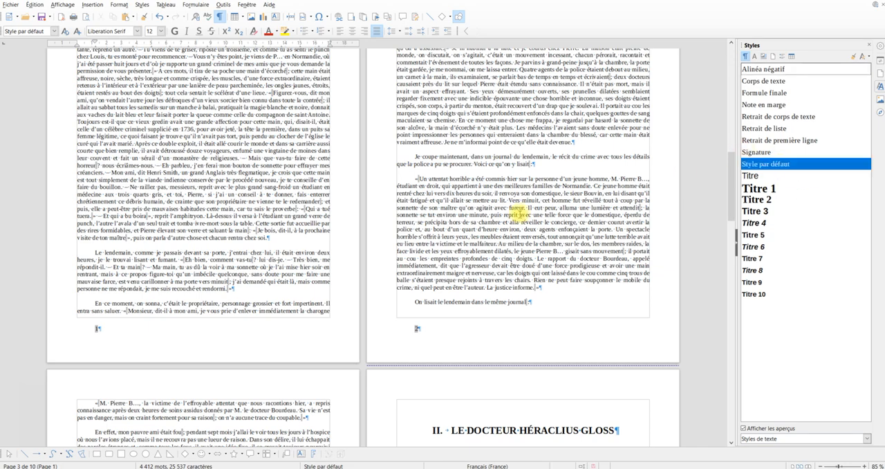
# Modify the Titre 2 style used by the “Ce qu’était, au moral, le docteur Héraclius Gloss” heading, aligning it À gauche
pyautogui.scroll(-3, 519, 213)
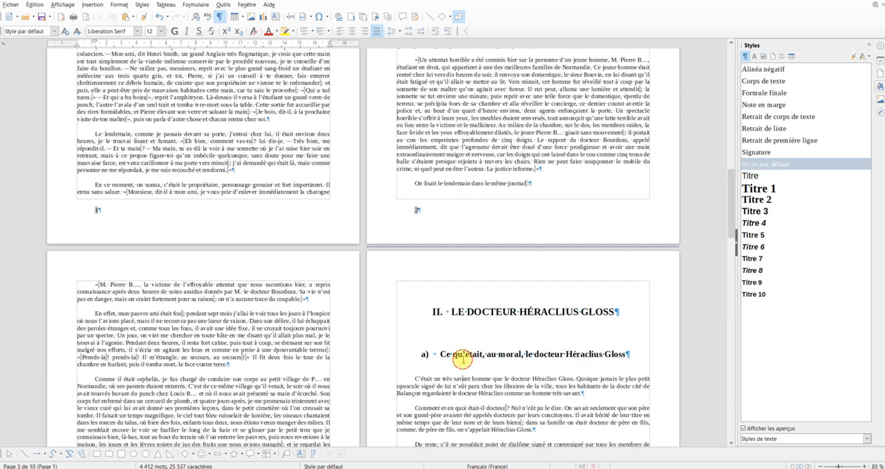
pyautogui.click(462, 358)
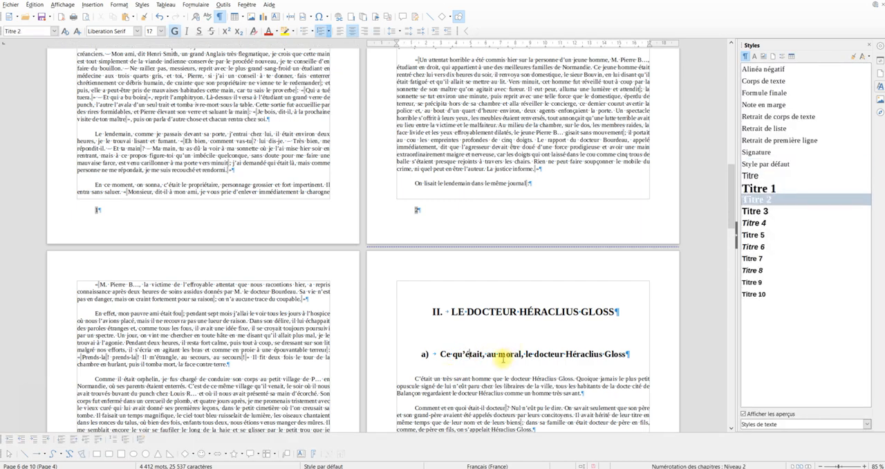
pyautogui.rightClick(760, 201)
pyautogui.click(774, 215)
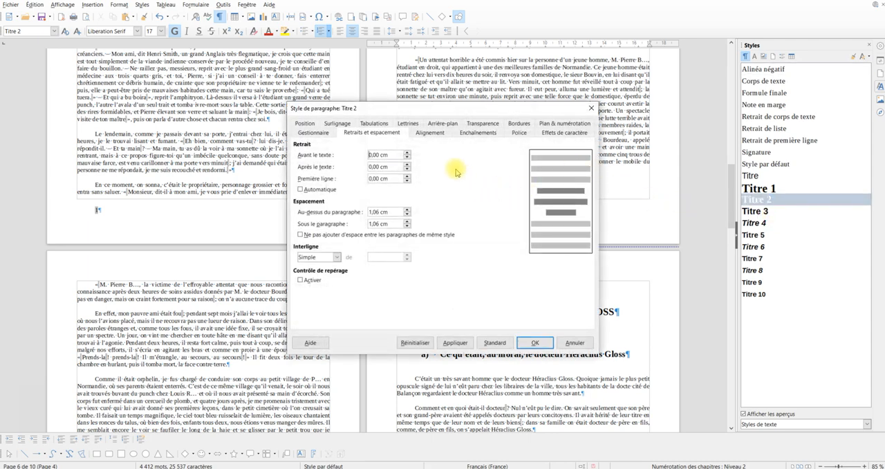
pyautogui.click(433, 133)
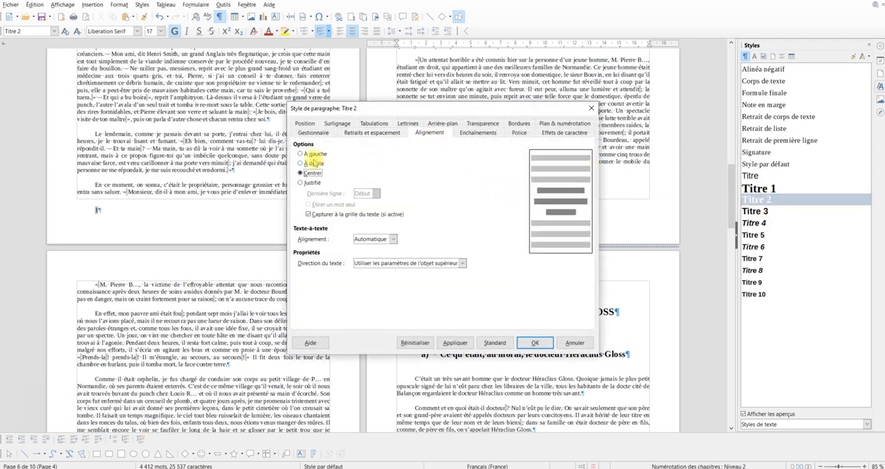
pyautogui.click(301, 153)
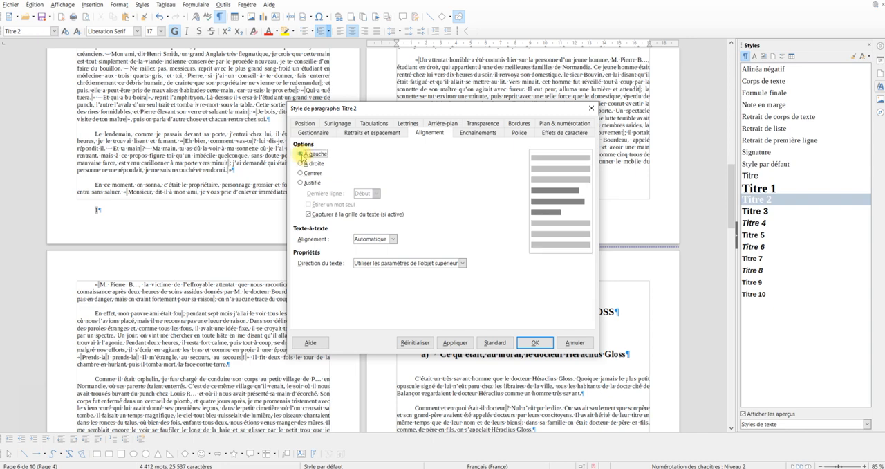
# Set the Titre 2 font size to 14 pt, confirm the style changes, and check the subheadings of chapter II
pyautogui.click(524, 133)
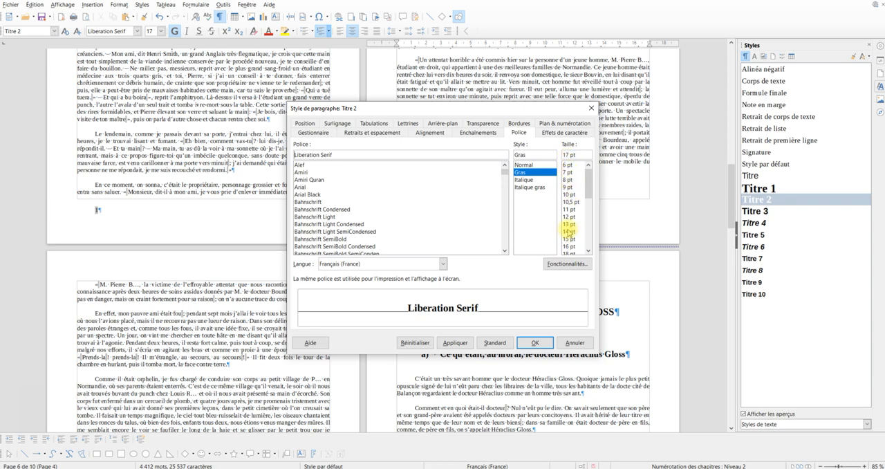
pyautogui.click(567, 232)
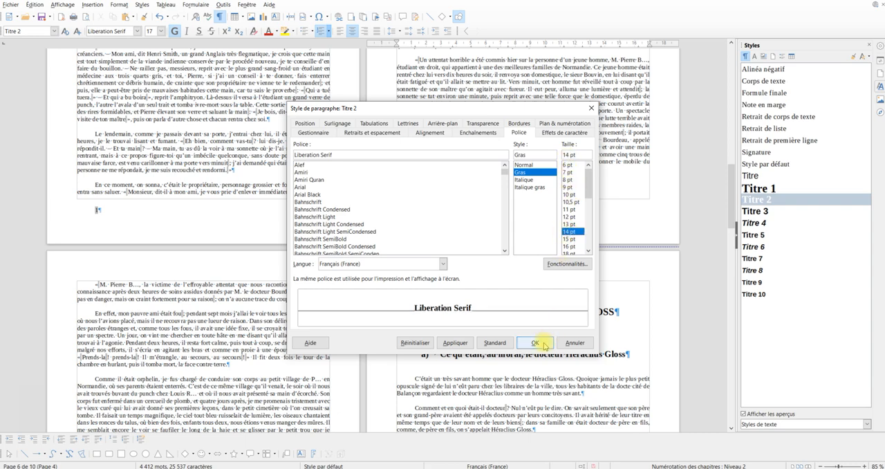
pyautogui.click(455, 343)
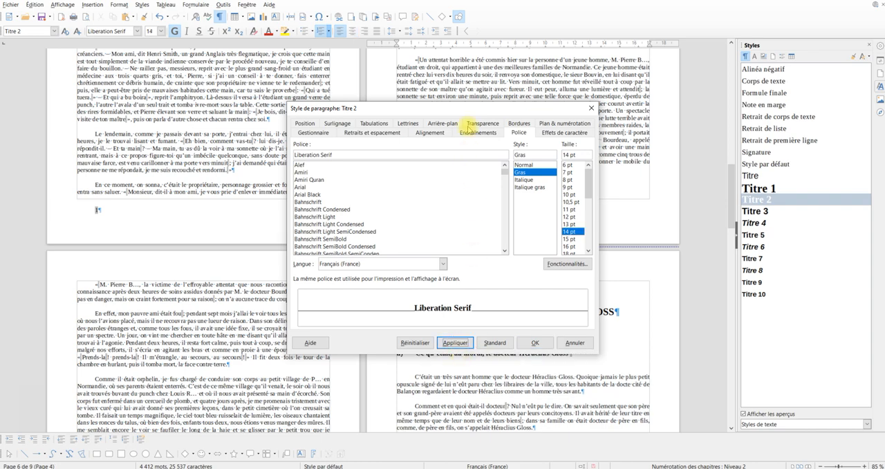
pyautogui.moveTo(472, 110); pyautogui.dragTo(283, 62)
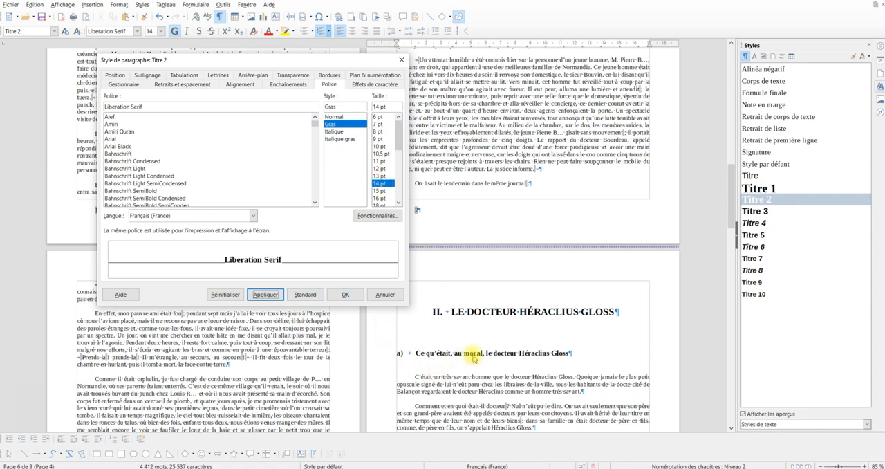
pyautogui.click(265, 296)
pyautogui.click(342, 294)
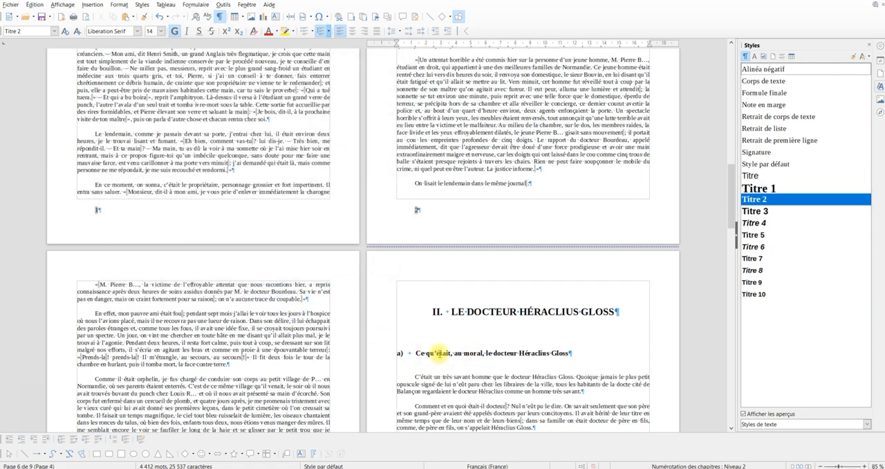
pyautogui.scroll(-1, 431, 354)
pyautogui.scroll(-5, 431, 354)
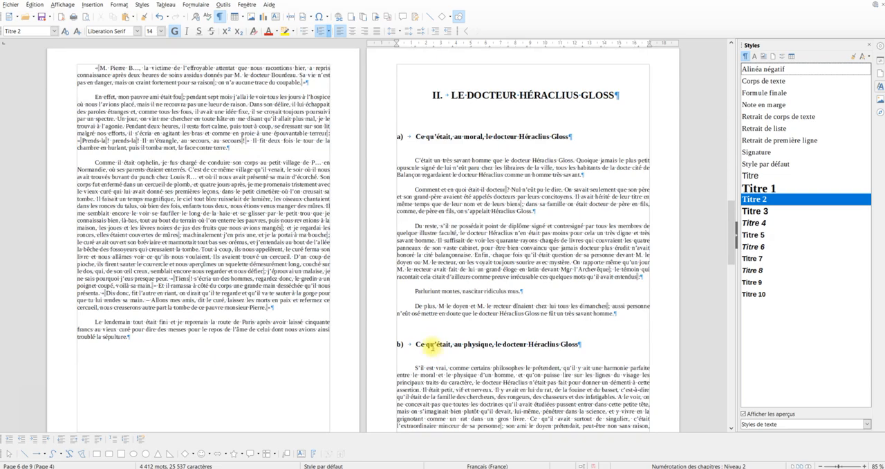
pyautogui.scroll(-2, 432, 348)
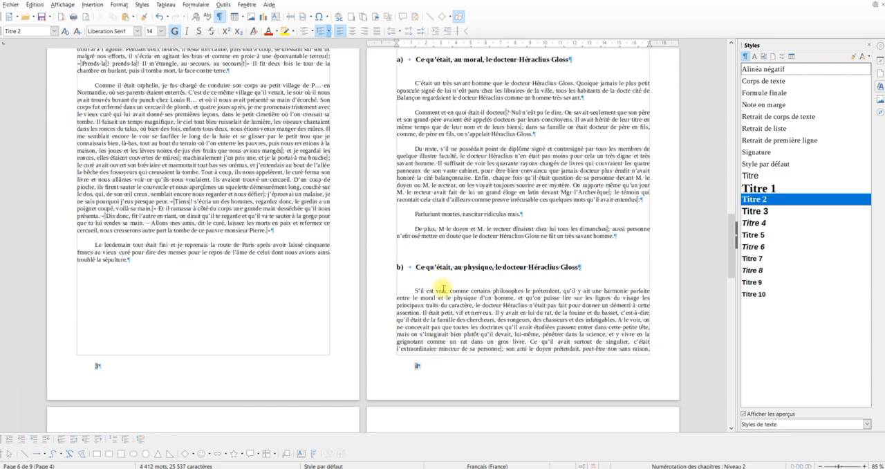
# Draw a rectangle about 7.10 cm wide and 11.16 cm high on the blank first page before the table of contents
pyautogui.scroll(9, 443, 288)
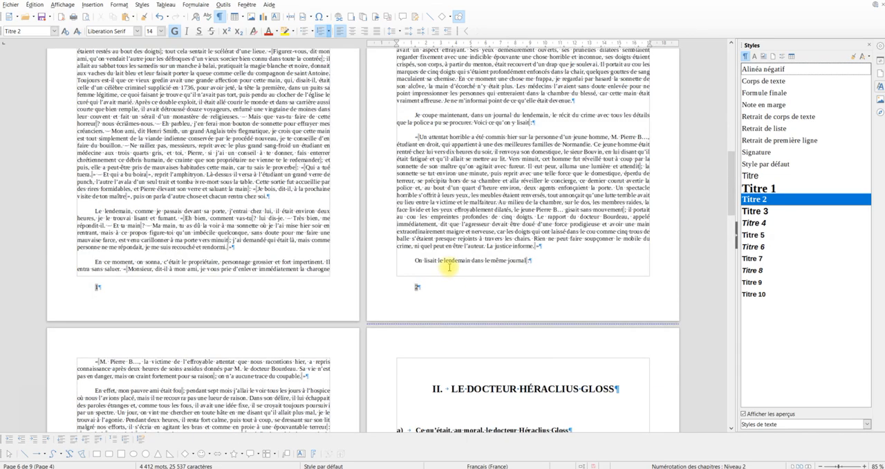
pyautogui.scroll(6, 451, 256)
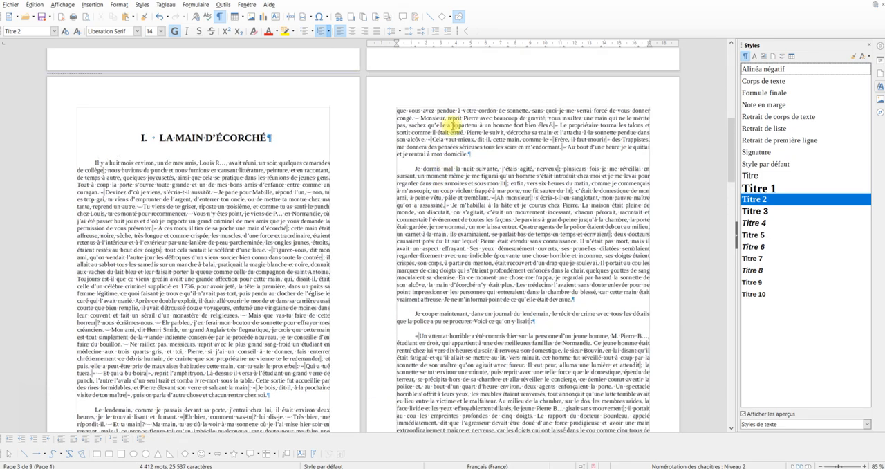
pyautogui.scroll(8, 448, 128)
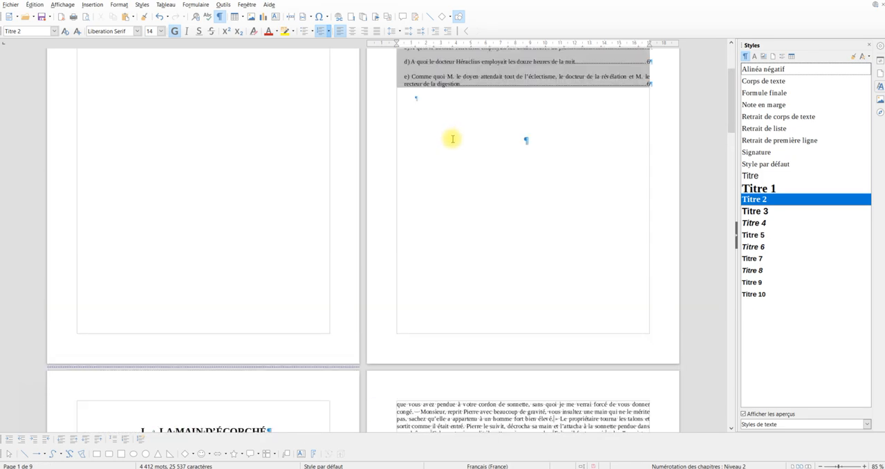
pyautogui.scroll(4, 424, 150)
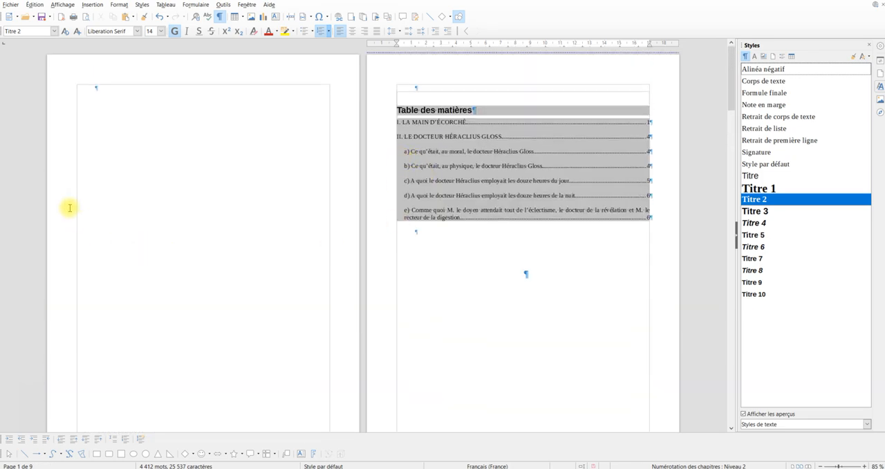
pyautogui.scroll(-1, 163, 139)
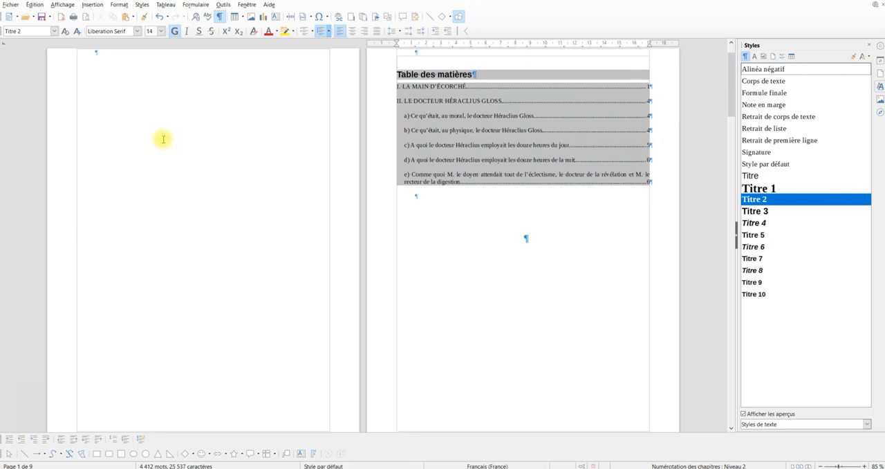
pyautogui.scroll(2, 101, 335)
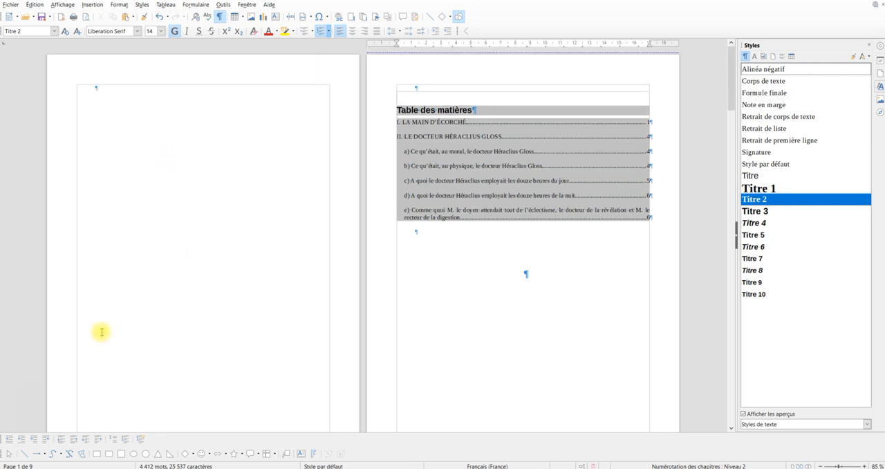
pyautogui.scroll(-1, 102, 335)
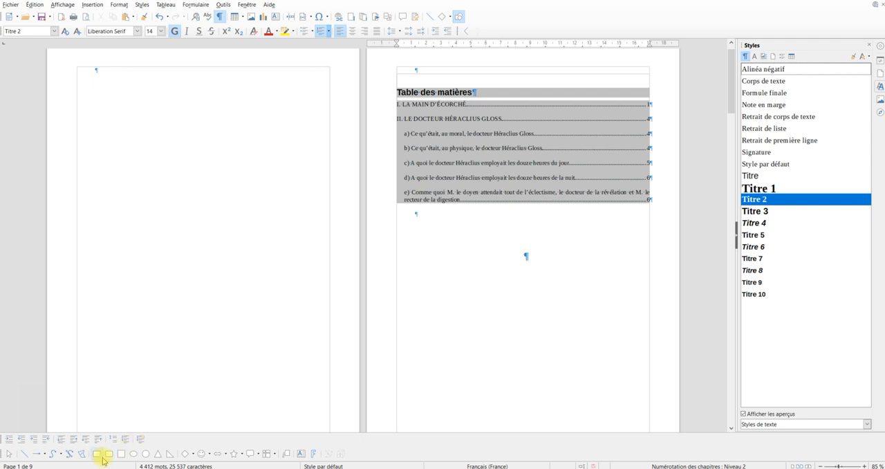
pyautogui.click(96, 454)
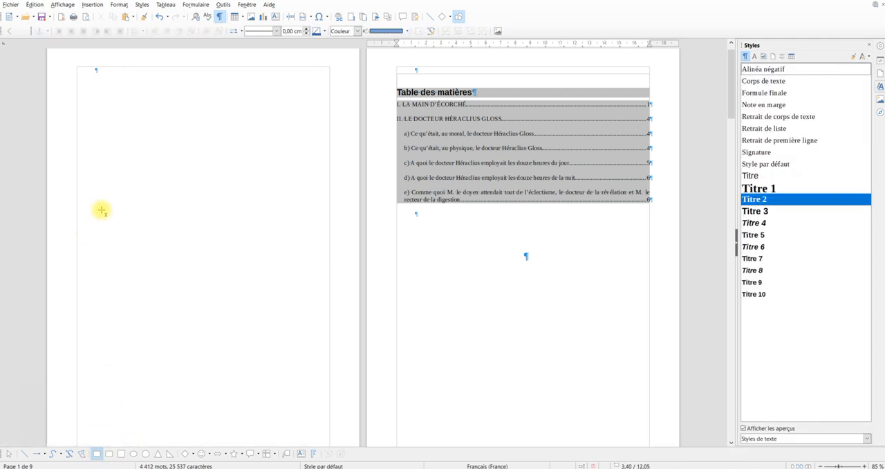
pyautogui.moveTo(101, 208); pyautogui.dragTo(207, 375)
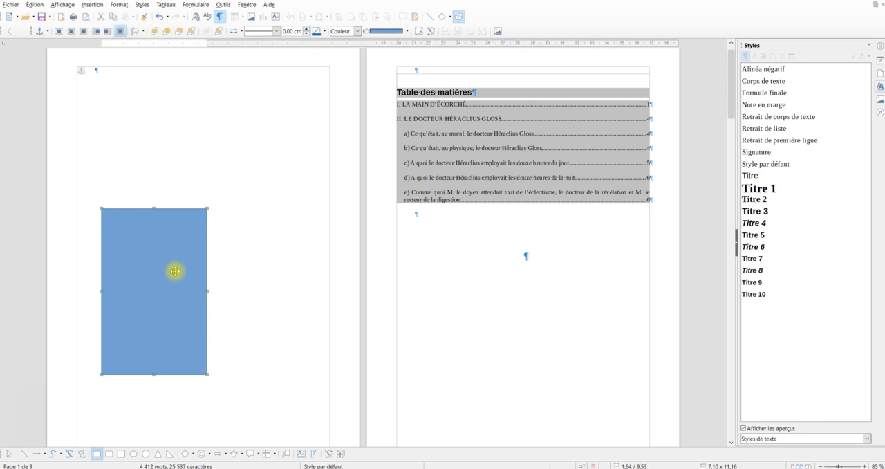
# Anchor the blue rectangle on the first page À la page
pyautogui.rightClick(171, 248)
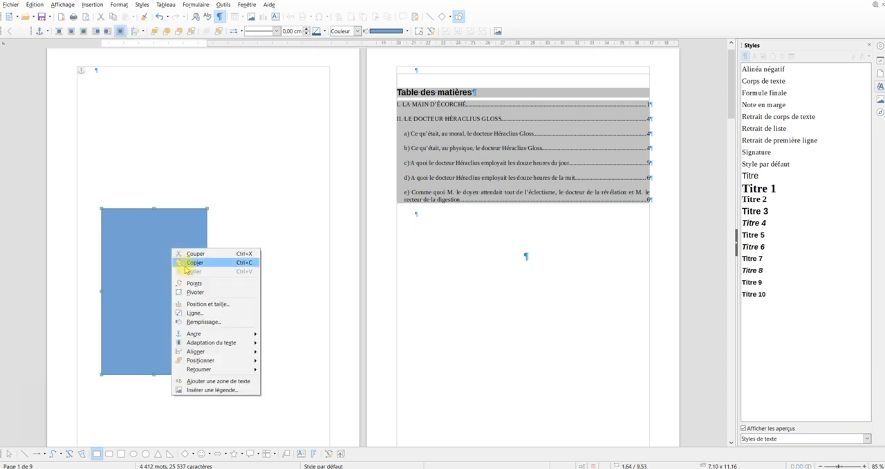
pyautogui.moveTo(209, 336)
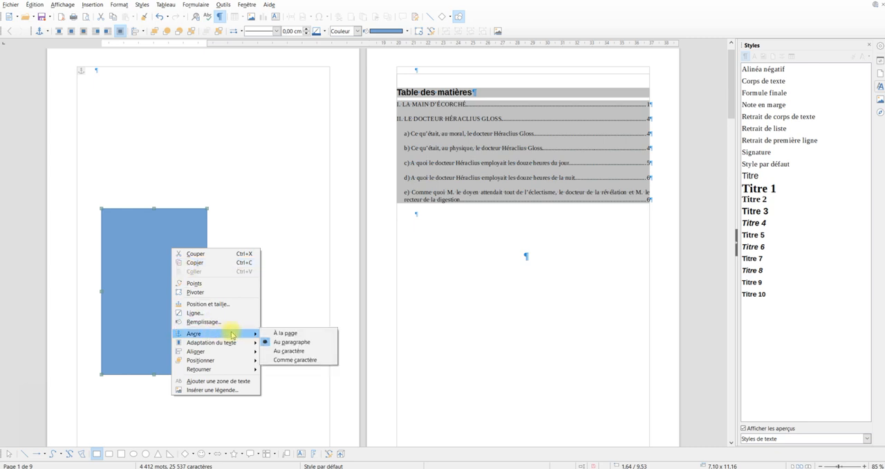
pyautogui.click(286, 333)
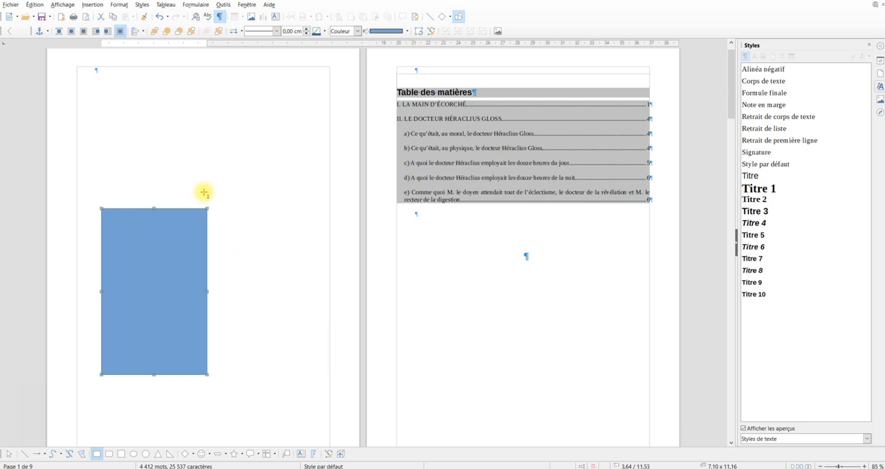
pyautogui.scroll(1, 103, 142)
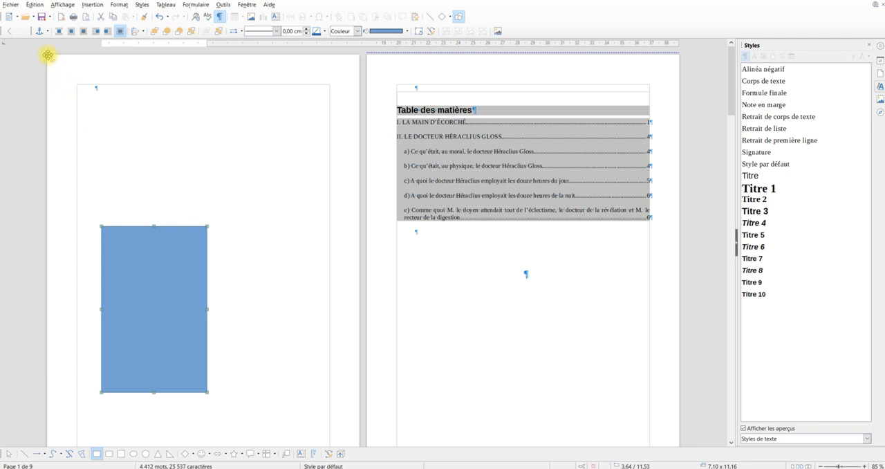
# Set the rectangle's horizontal and vertical positions to 0 cm from Bord de la feuille
pyautogui.rightClick(131, 258)
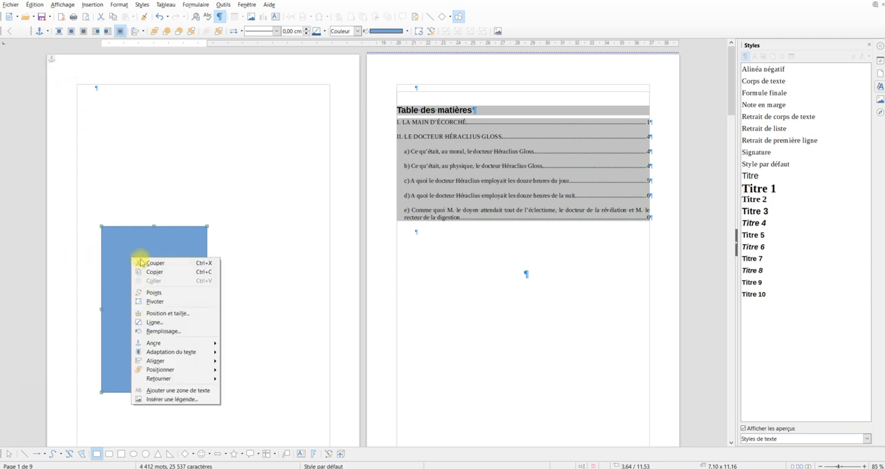
pyautogui.click(169, 313)
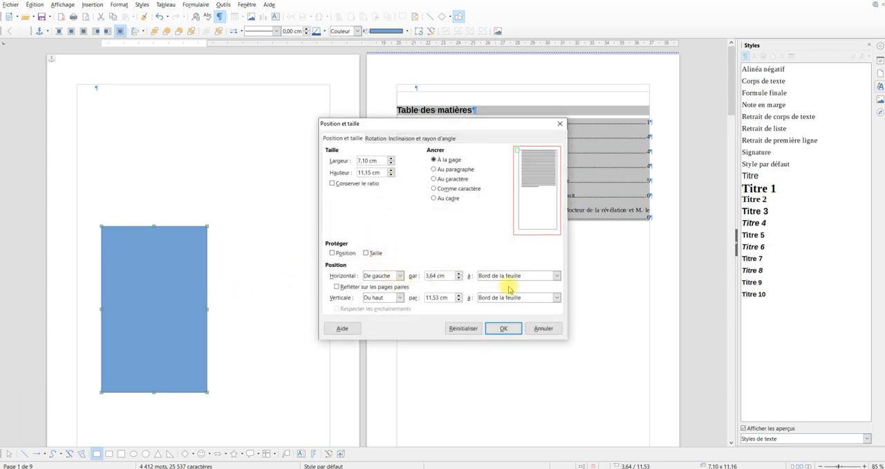
pyautogui.click(451, 275)
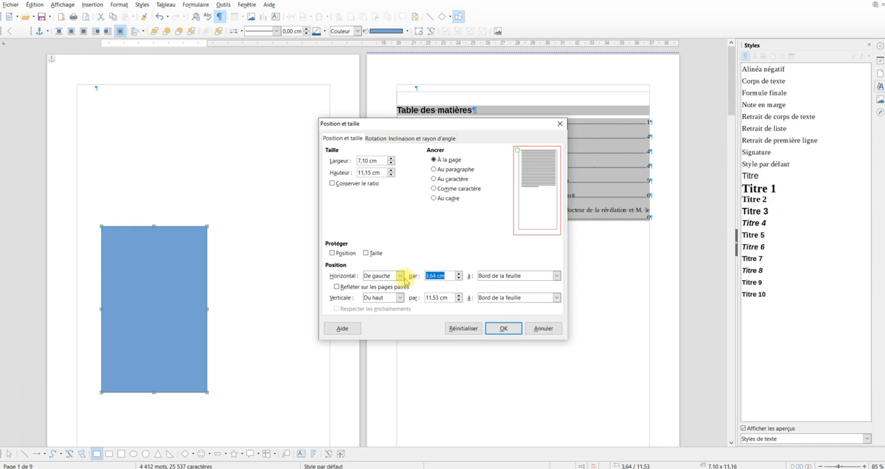
pyautogui.write('0')
pyautogui.moveTo(451, 296); pyautogui.dragTo(425, 303)
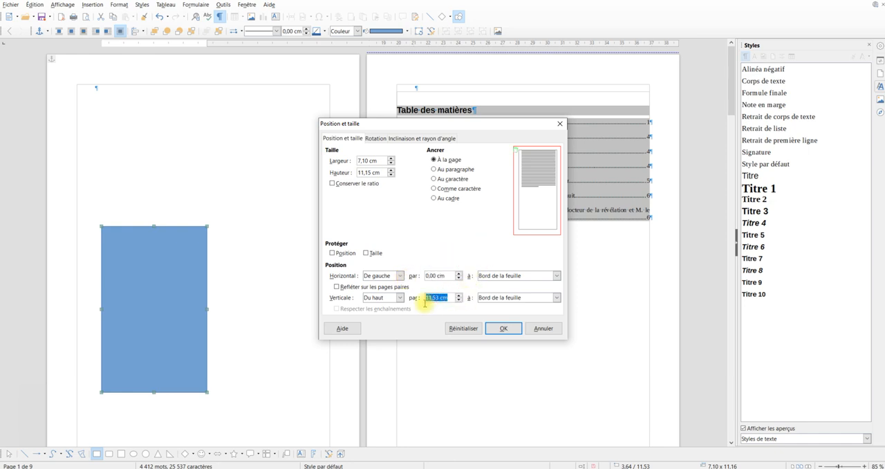
pyautogui.write('0')
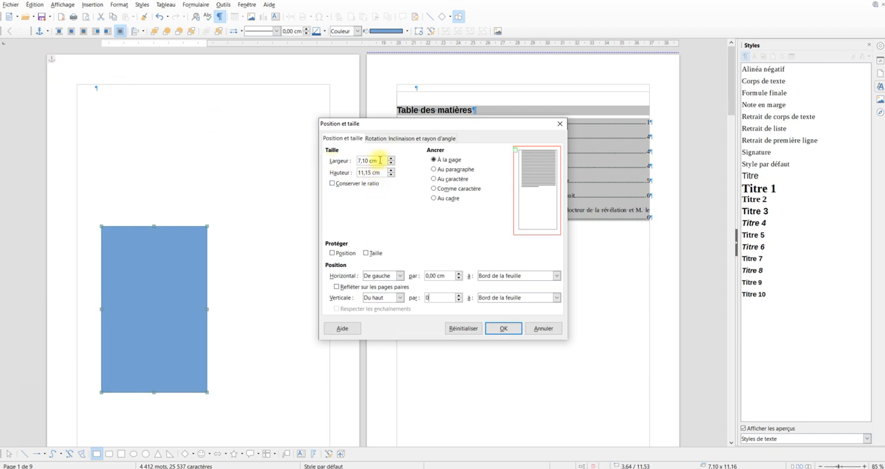
# Set the rectangle's width to 5 cm and its height to 29,7 cm, and confirm the position and size
pyautogui.moveTo(379, 161); pyautogui.dragTo(339, 165)
pyautogui.write('5')
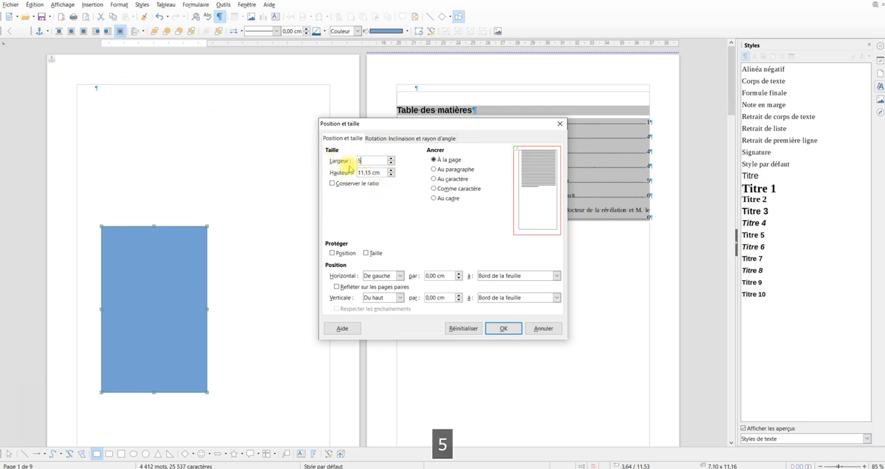
pyautogui.press('Tab')
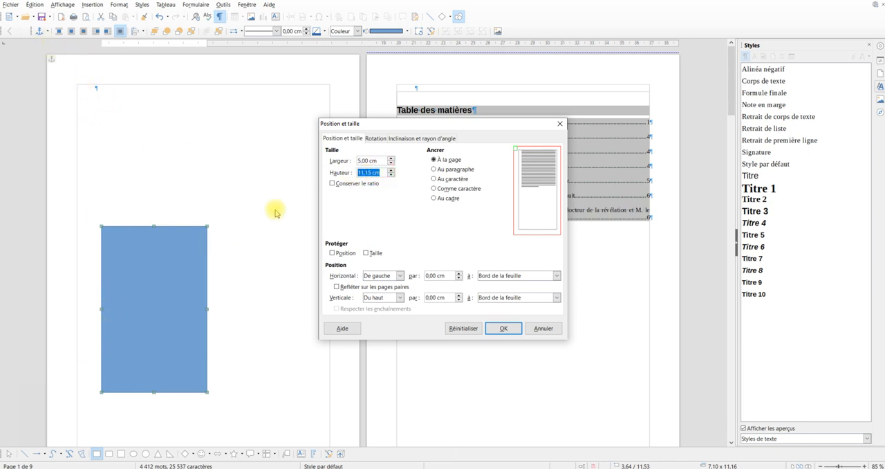
pyautogui.write('29,7')
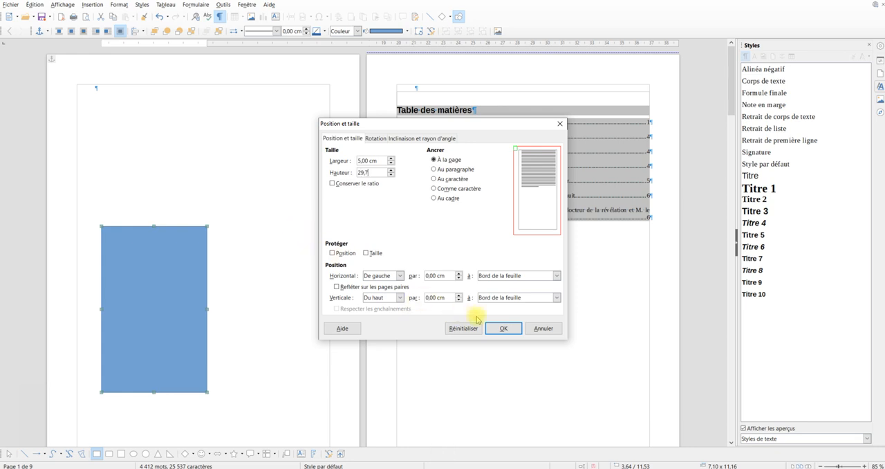
pyautogui.click(504, 330)
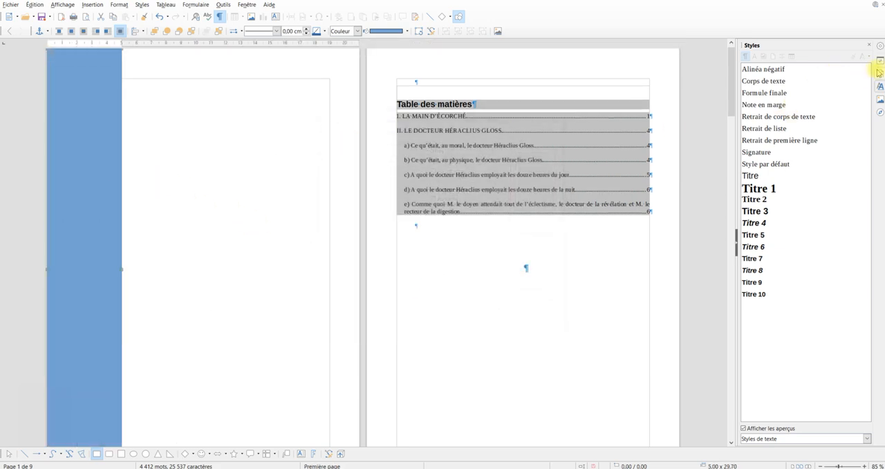
# Display the properties of the blue vertical band instead of the list of styles
pyautogui.rightClick(89, 97)
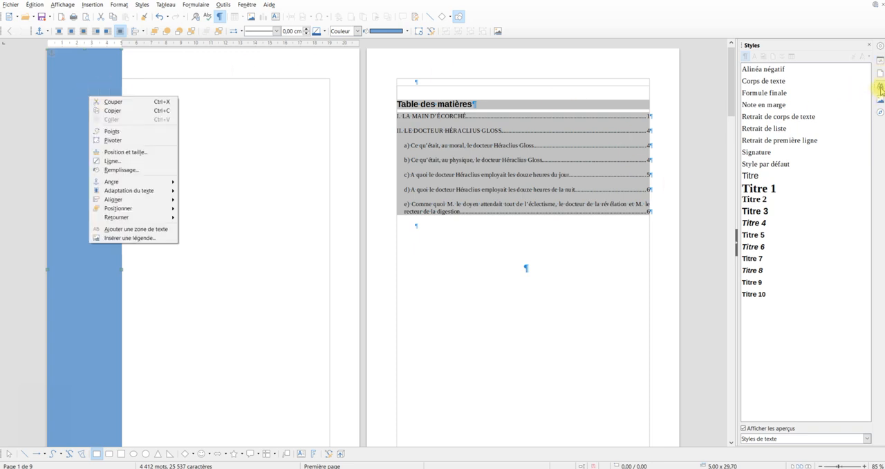
pyautogui.click(880, 64)
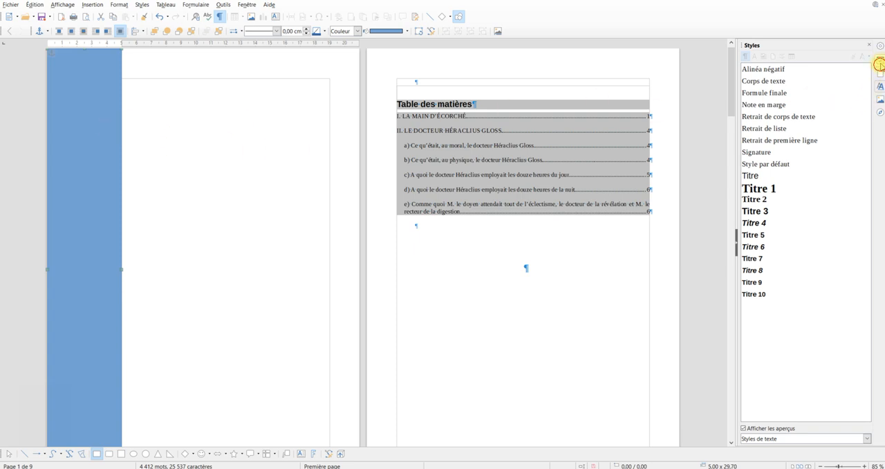
pyautogui.click(880, 62)
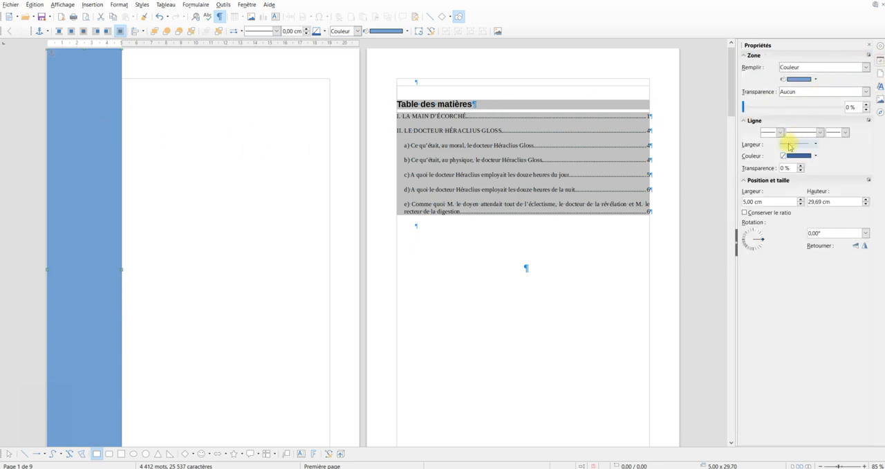
# Switch the blue band's fill to a linear gradient (Dégradé) and set its angle to 0°
pyautogui.rightClick(79, 128)
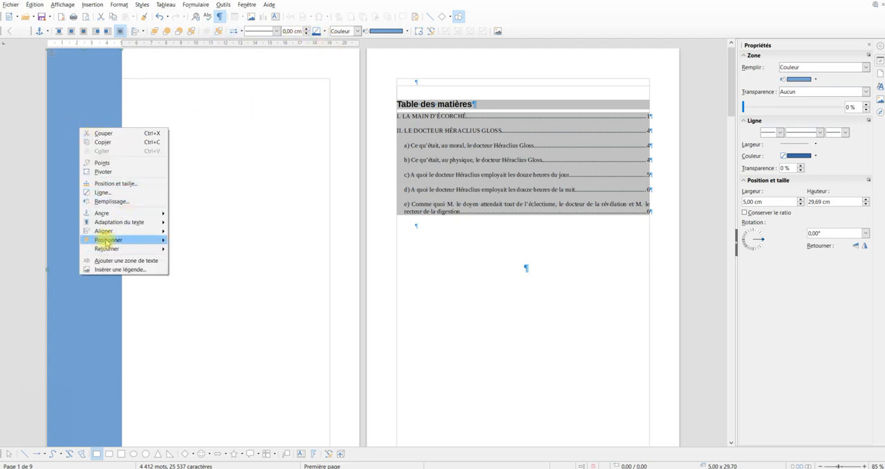
pyautogui.click(111, 202)
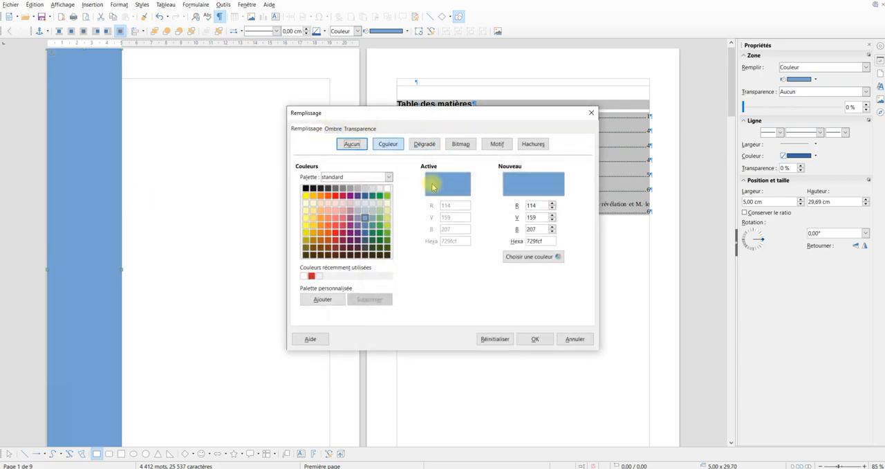
pyautogui.click(419, 145)
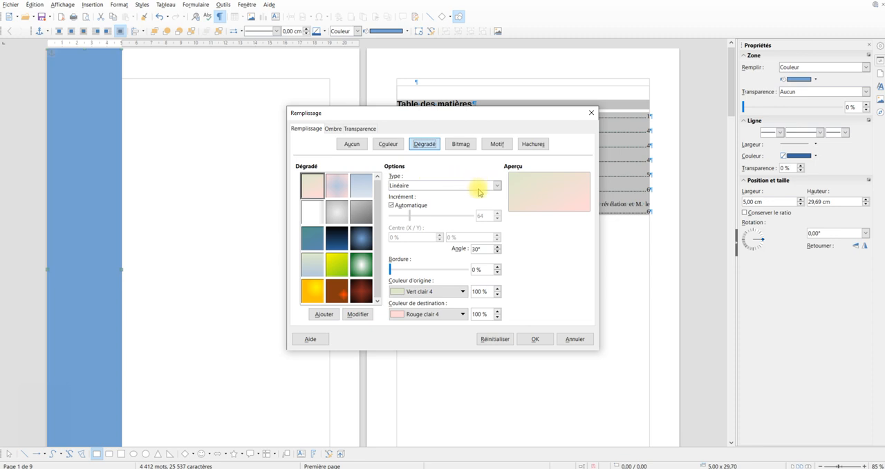
pyautogui.doubleClick(483, 249)
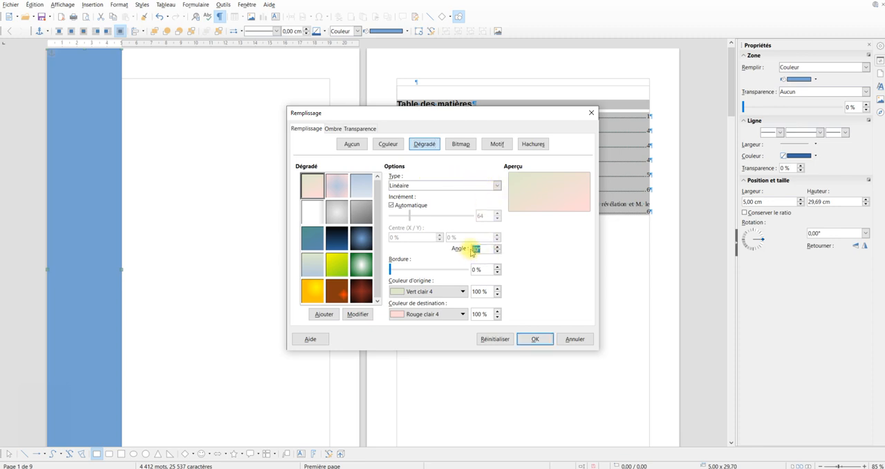
pyautogui.write('0')
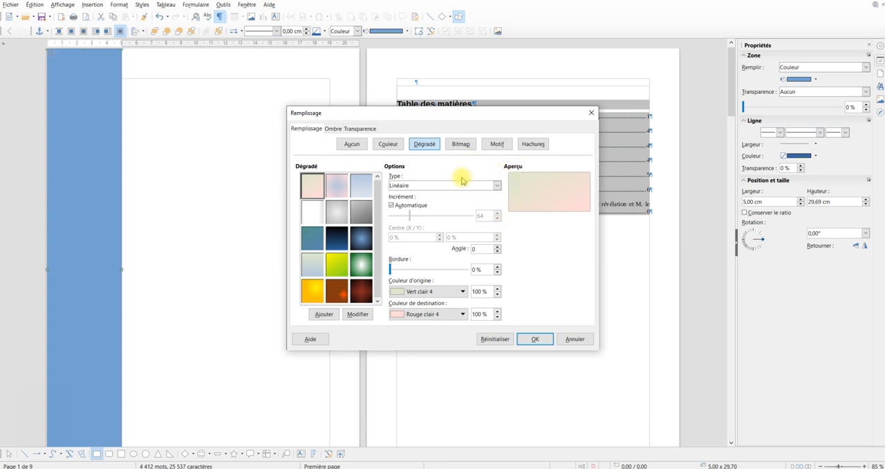
# Set the gradient's origin colour to Gris and its destination colour to Blanc, and apply the fill to the band
pyautogui.click(462, 291)
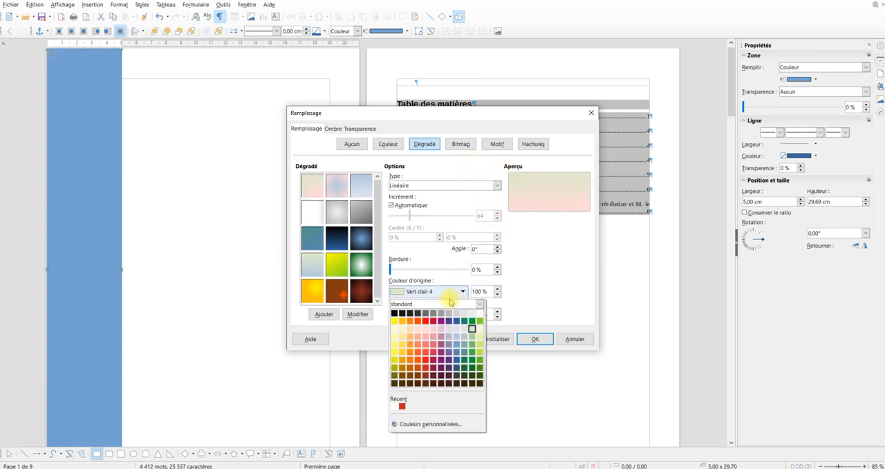
pyautogui.click(433, 314)
pyautogui.click(446, 315)
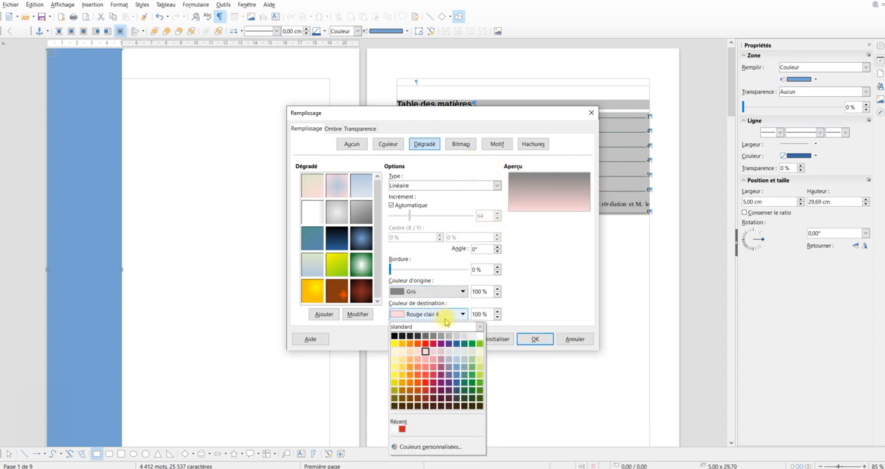
pyautogui.click(479, 335)
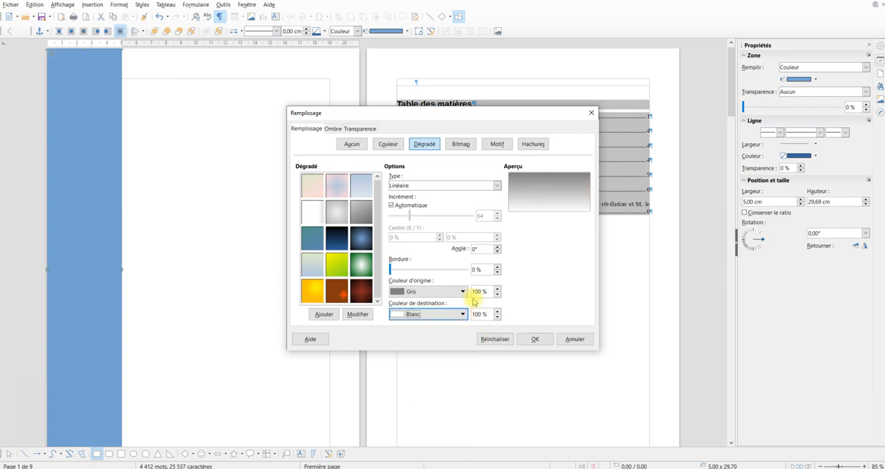
pyautogui.click(534, 338)
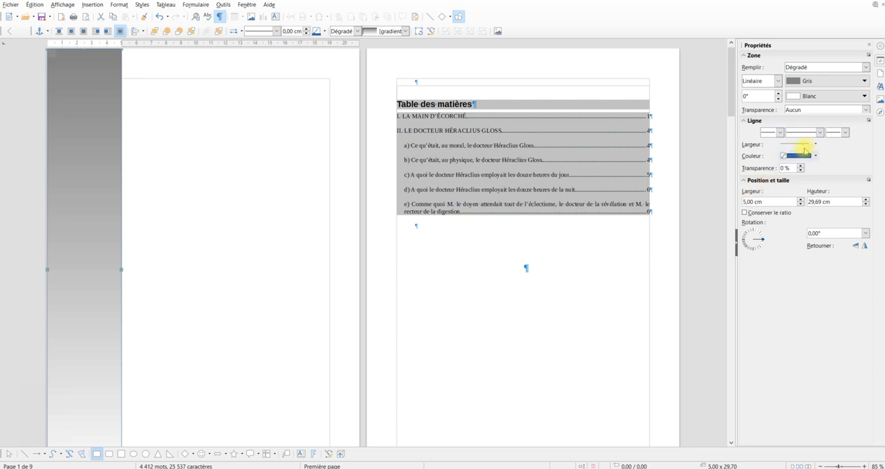
# Remove the outline of the gradient band by setting its line style to none (aucun(e)), and deselect the band
pyautogui.click(816, 144)
pyautogui.click(815, 134)
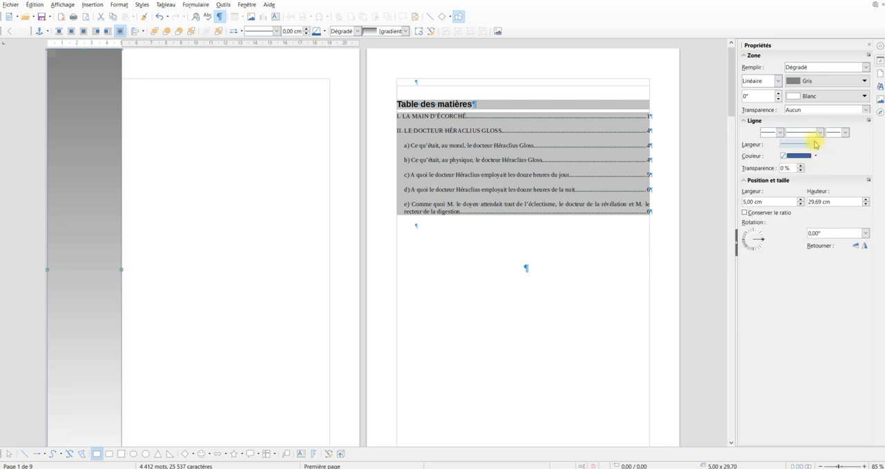
pyautogui.click(818, 132)
pyautogui.click(810, 138)
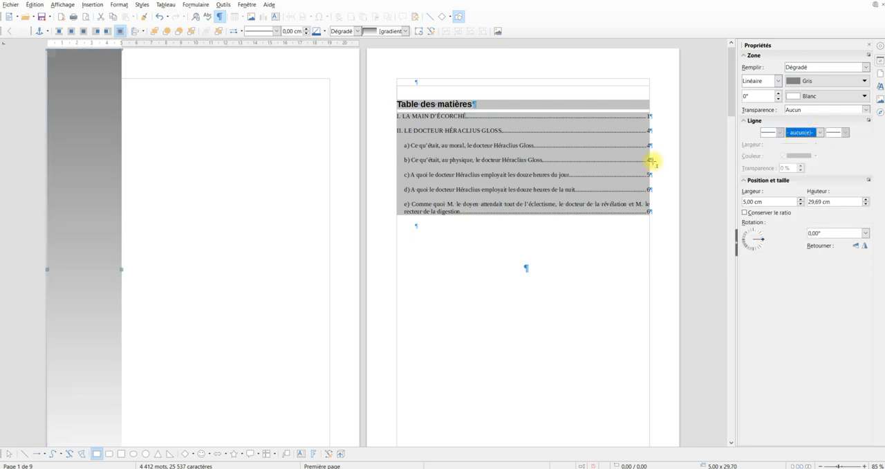
pyautogui.click(184, 128)
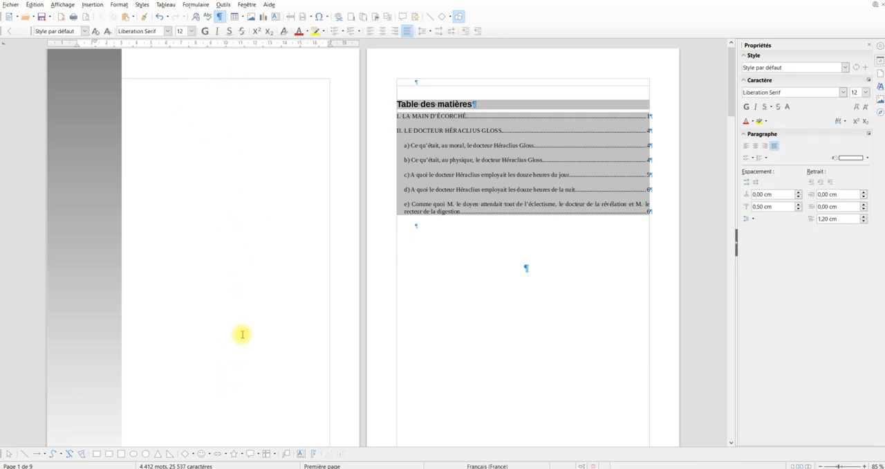
# Draw a text box about 7.57 × 1.92 cm on the cover page and enter "Edition du collège Alfred Kastler"
pyautogui.click(302, 453)
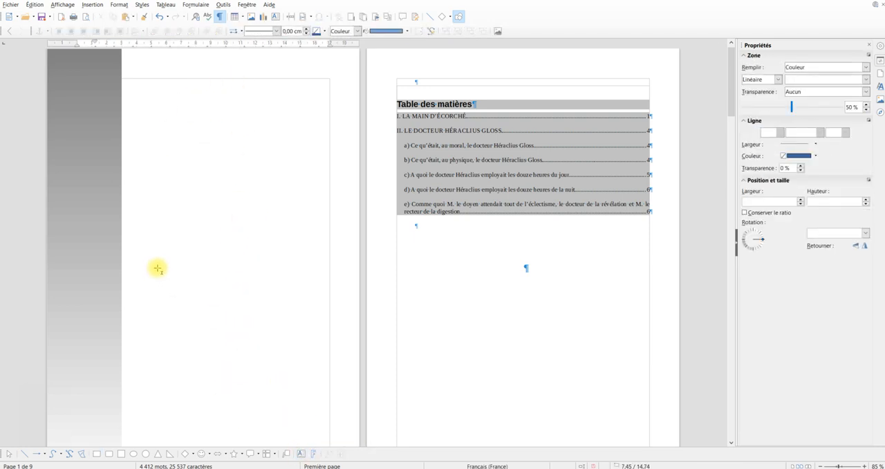
pyautogui.moveTo(157, 267); pyautogui.dragTo(271, 296)
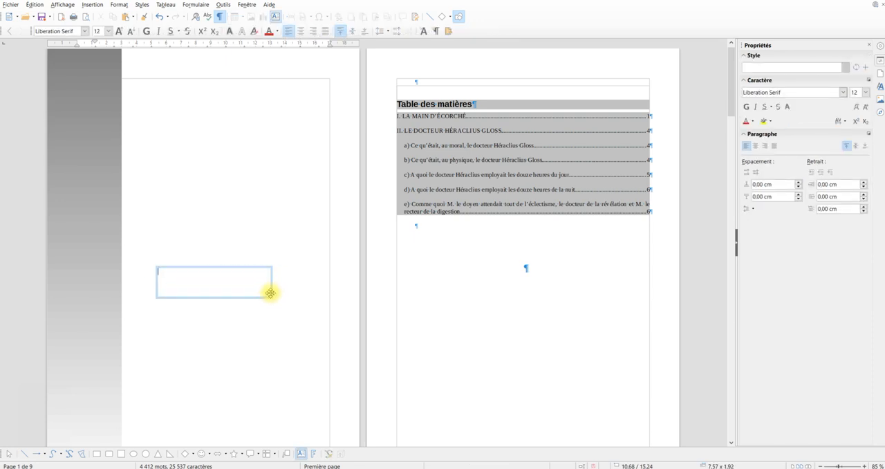
pyautogui.write('E')
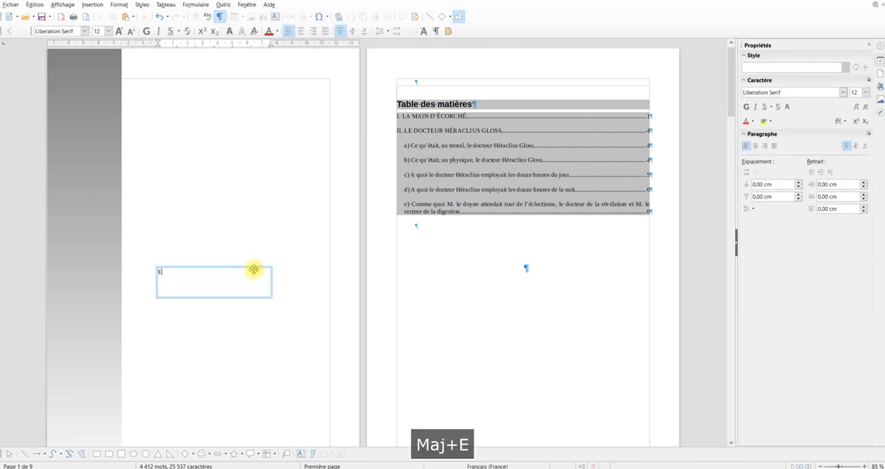
pyautogui.write('dition ')
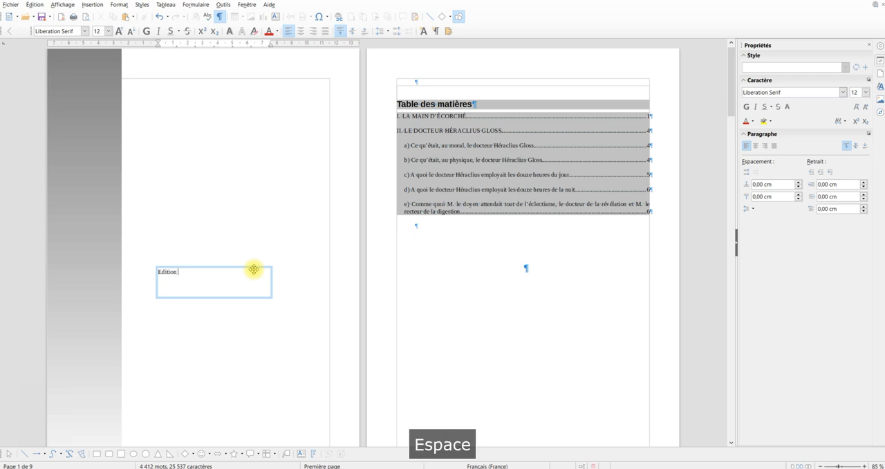
pyautogui.write('du c')
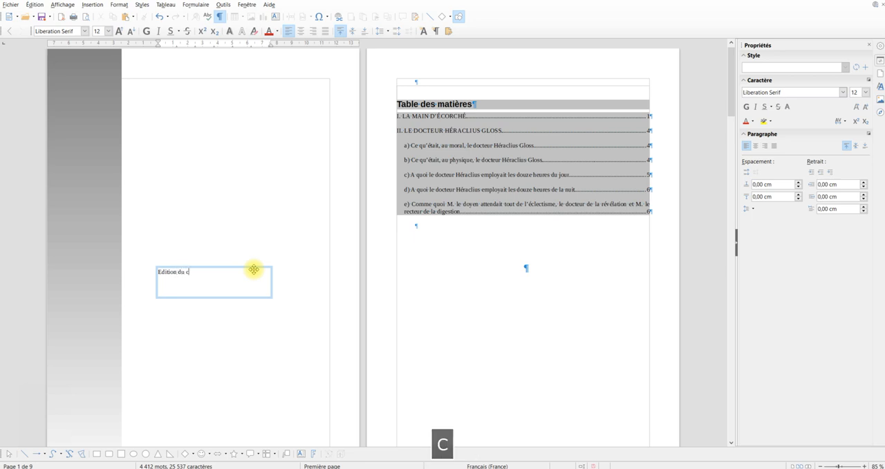
pyautogui.write('ollège')
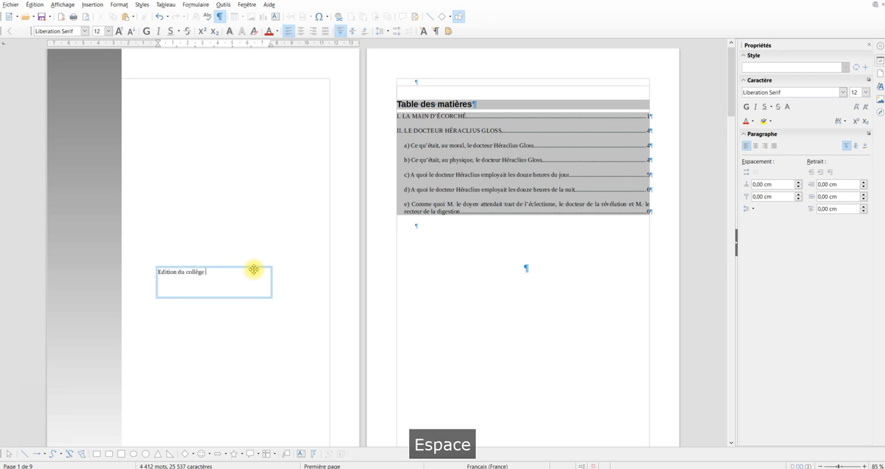
pyautogui.write(' Alfred Kastler')
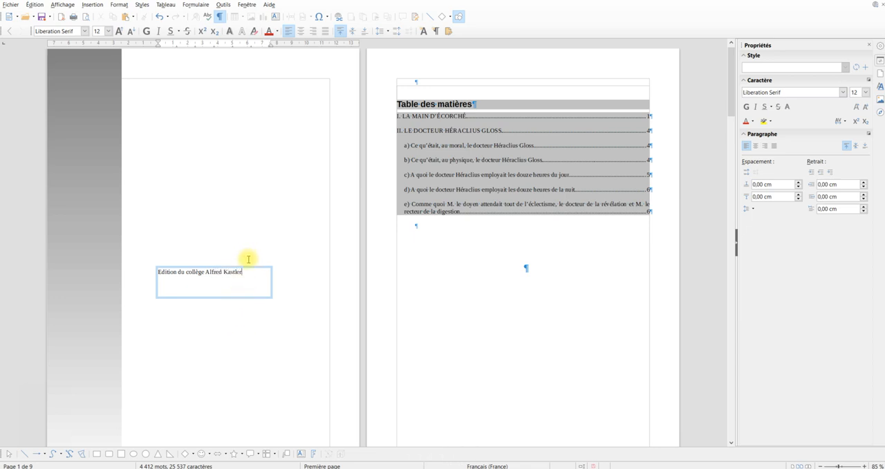
# Format all the text in the box at size 15 and in bold
pyautogui.hotkey('ctrl', 'a')
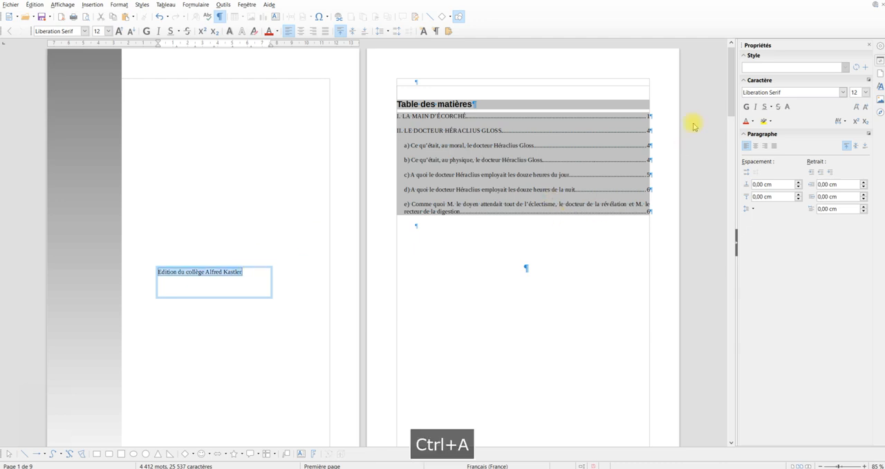
pyautogui.click(865, 92)
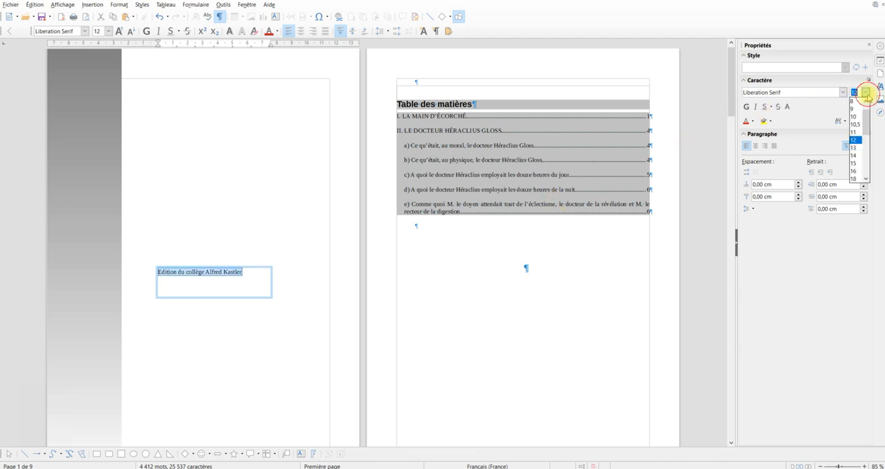
pyautogui.click(857, 164)
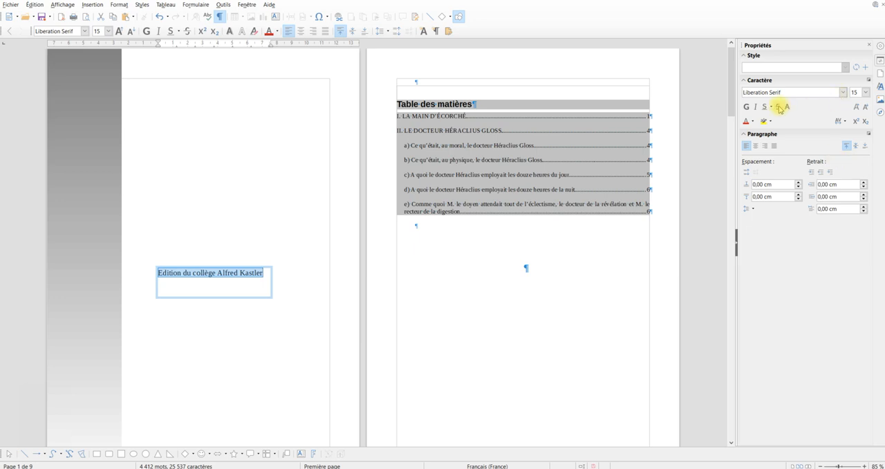
pyautogui.click(747, 107)
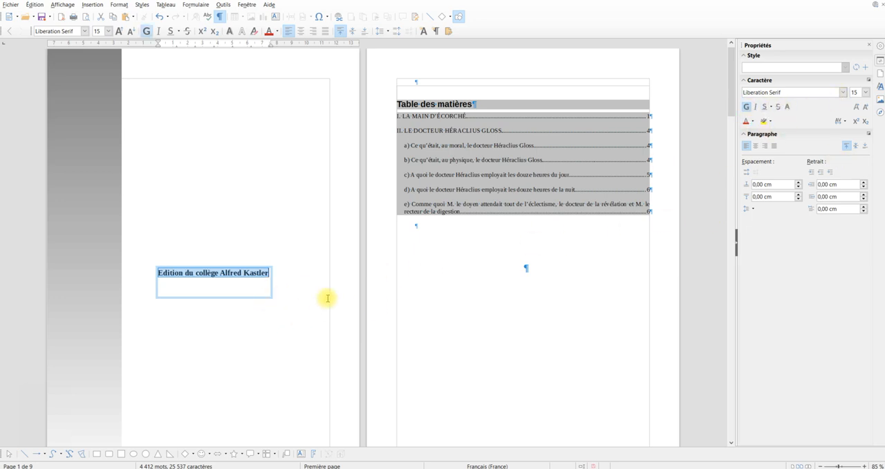
# Rotate the publisher text box by 90° and move it onto the lower part of the grey band
pyautogui.click(256, 298)
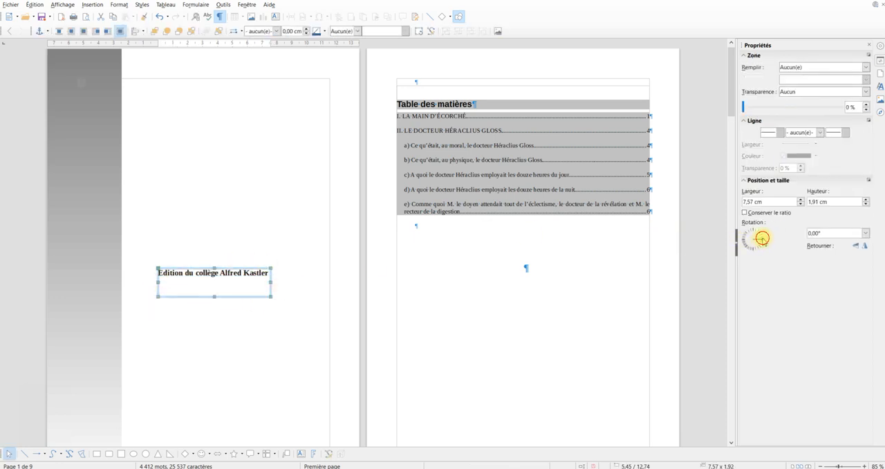
pyautogui.moveTo(762, 238); pyautogui.dragTo(755, 234)
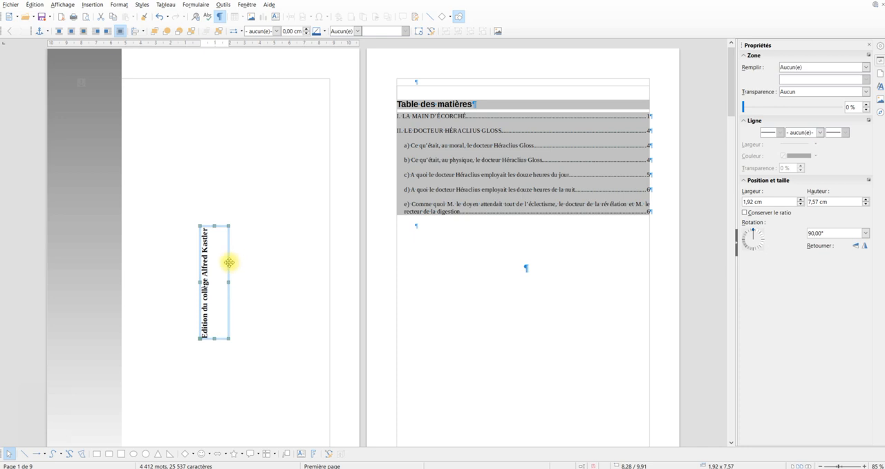
pyautogui.moveTo(229, 262); pyautogui.dragTo(124, 365)
pyautogui.click(168, 327)
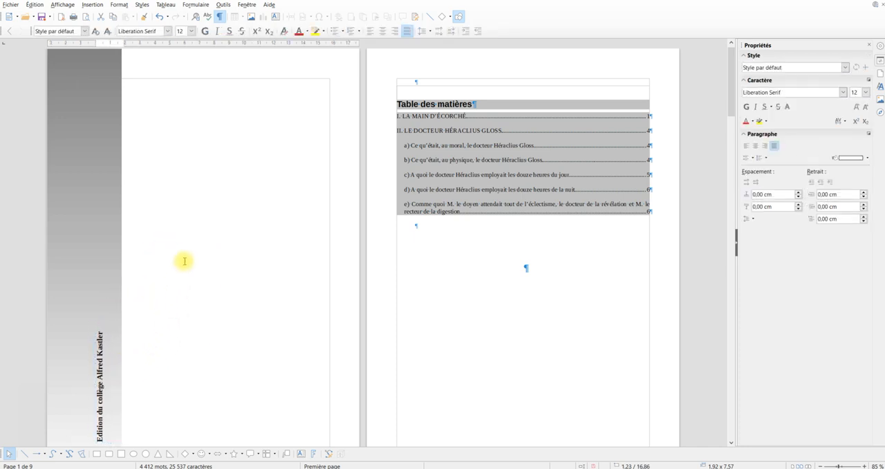
pyautogui.keyDown('ctrl'); pyautogui.scroll(-2, 186, 260); pyautogui.keyUp('ctrl')
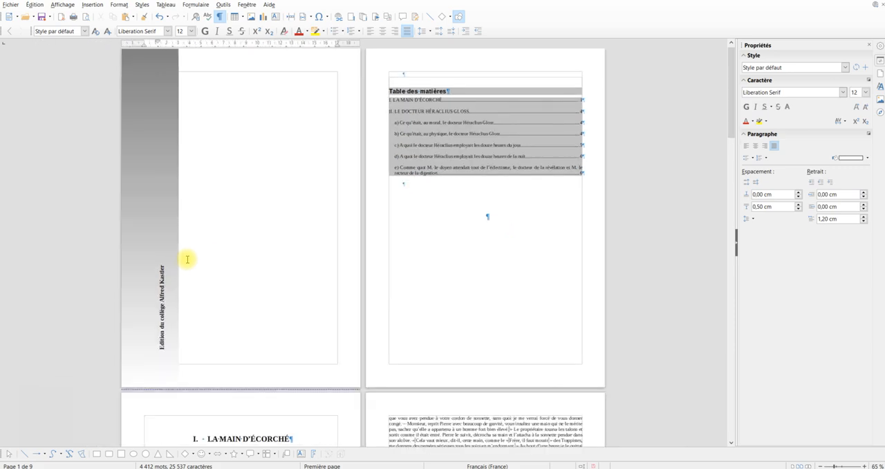
pyautogui.keyDown('ctrl'); pyautogui.scroll(1, 187, 259); pyautogui.keyUp('ctrl')
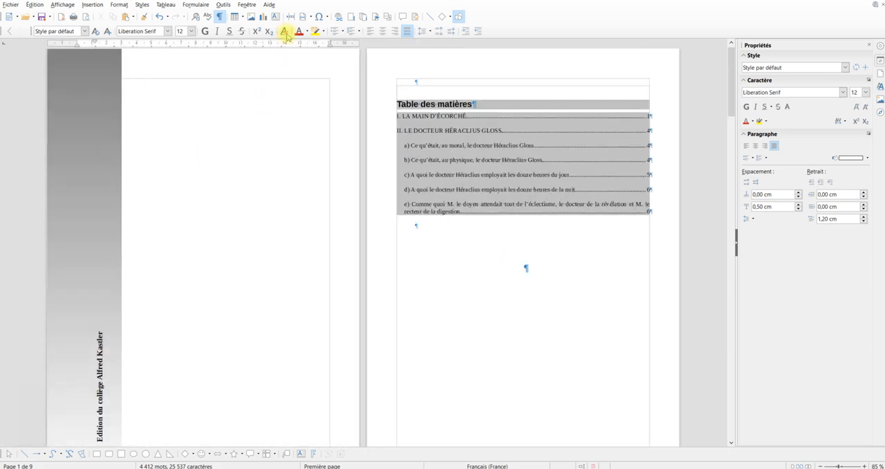
# Insert the image Guy de Maupassant.jpg on the cover page and move it into the upper area beside the band
pyautogui.click(251, 17)
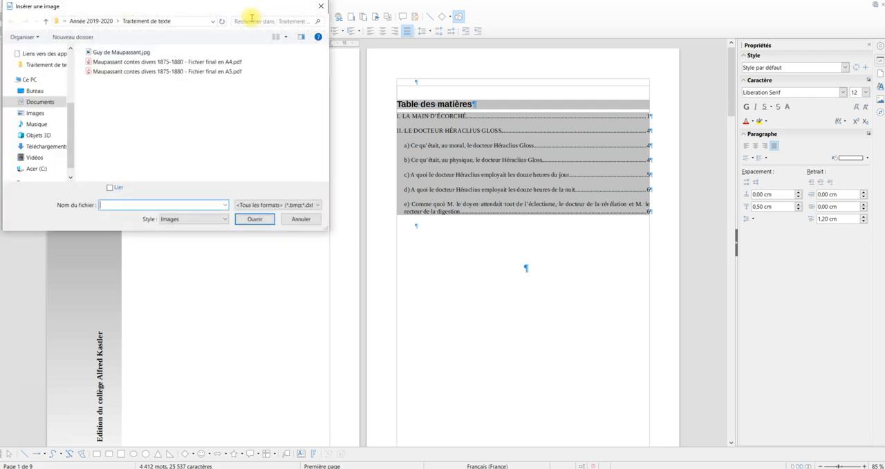
pyautogui.doubleClick(132, 53)
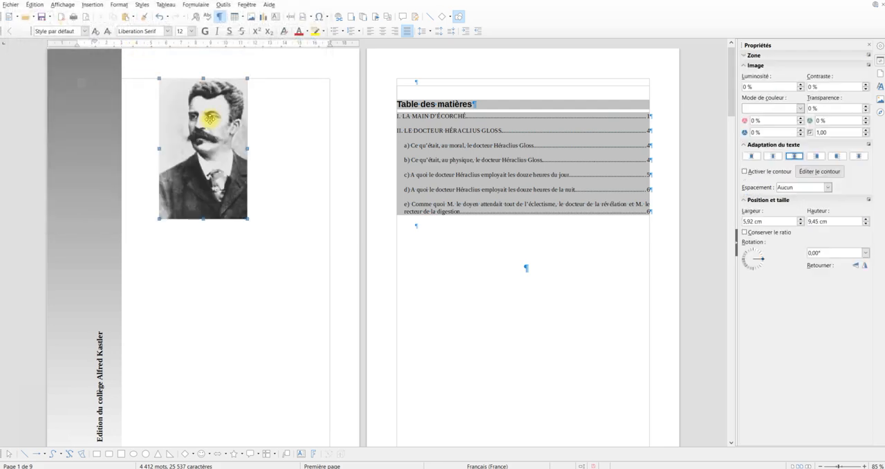
pyautogui.moveTo(212, 121); pyautogui.dragTo(244, 159)
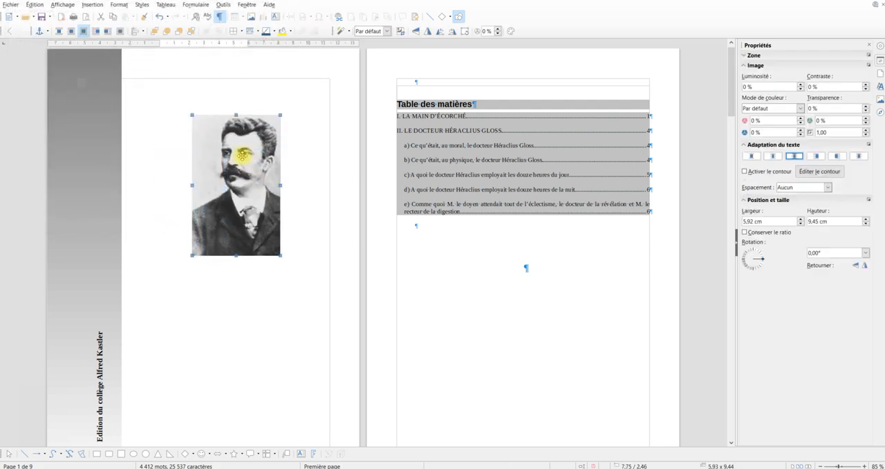
# Change the portrait's anchor type, shift the picture slightly towards the band, and deselect it
pyautogui.click(48, 33)
pyautogui.click(50, 42)
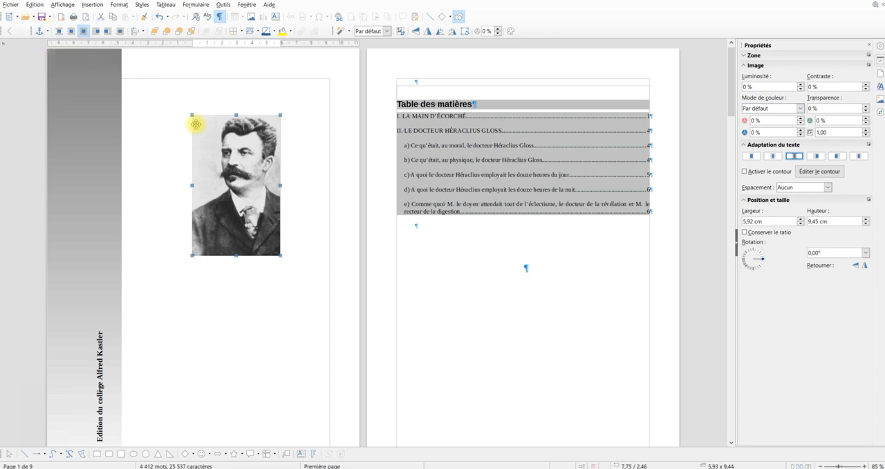
pyautogui.moveTo(236, 142)
pyautogui.mouseDown()
pyautogui.moveTo(233, 149)
pyautogui.moveTo(229, 139)
pyautogui.mouseUp()
pyautogui.click(319, 200)
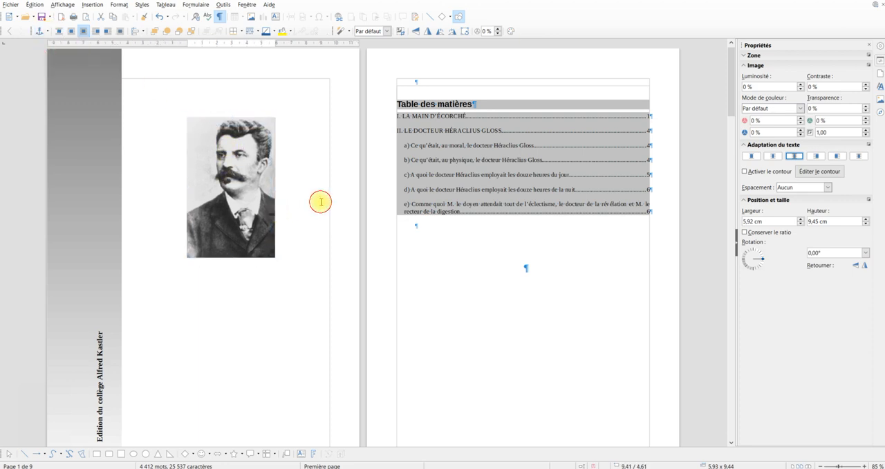
# Add a text box about 5.51 × 1.42 cm under the portrait with the right-aligned caption "Guy de Maupassant"
pyautogui.scroll(-2, 289, 243)
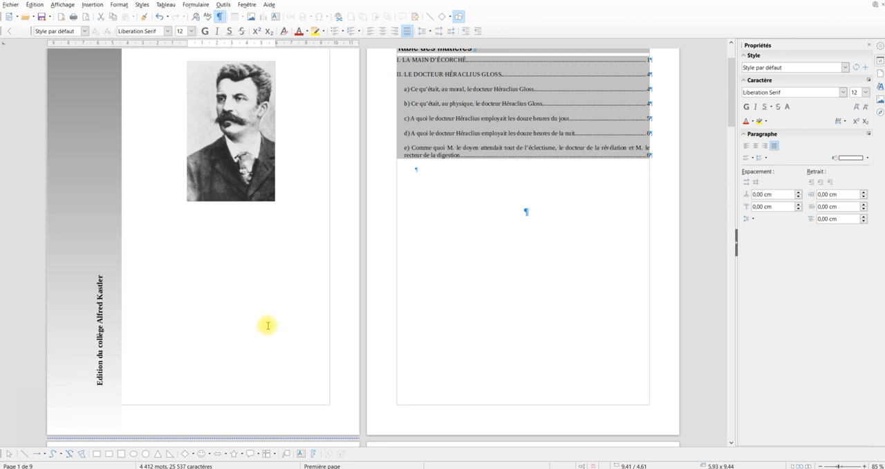
pyautogui.click(300, 455)
pyautogui.moveTo(191, 207); pyautogui.dragTo(271, 228)
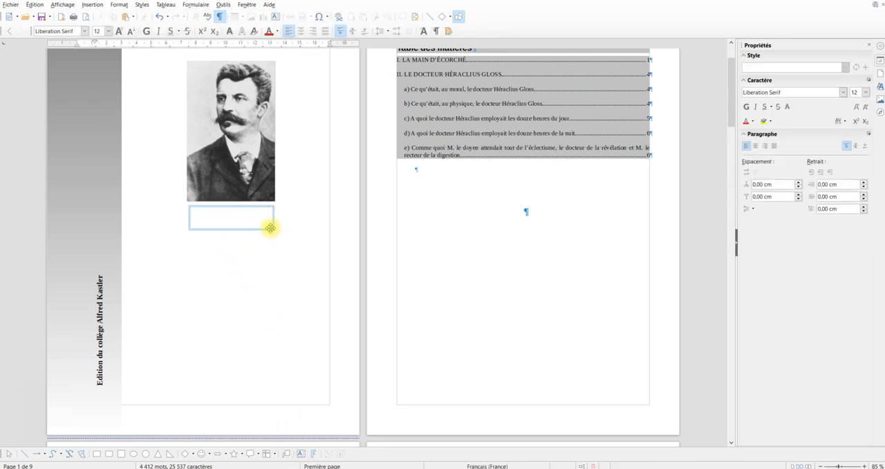
pyautogui.write('Guy ')
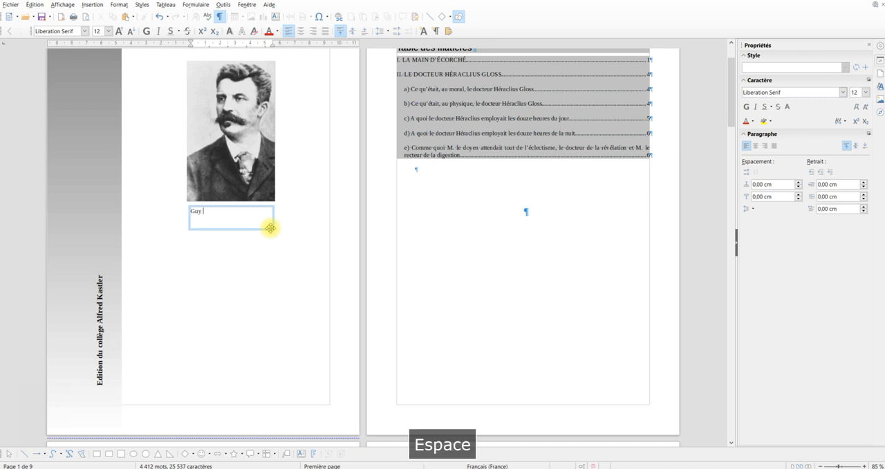
pyautogui.write('de Maupassant')
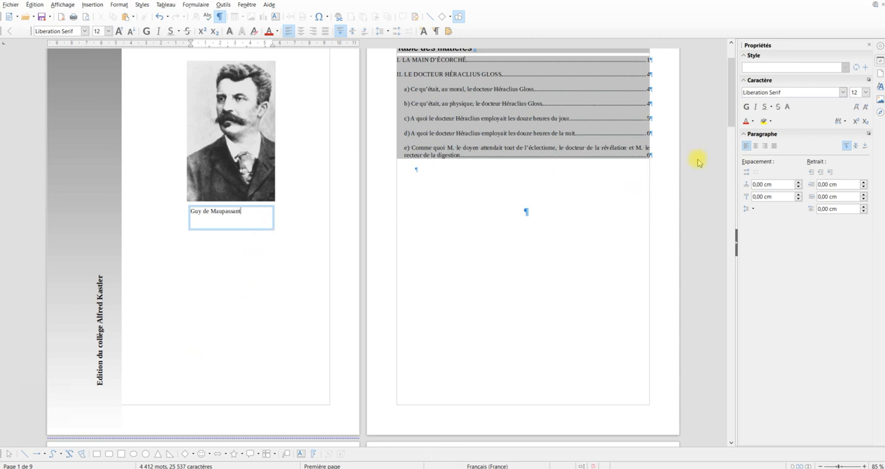
pyautogui.click(763, 146)
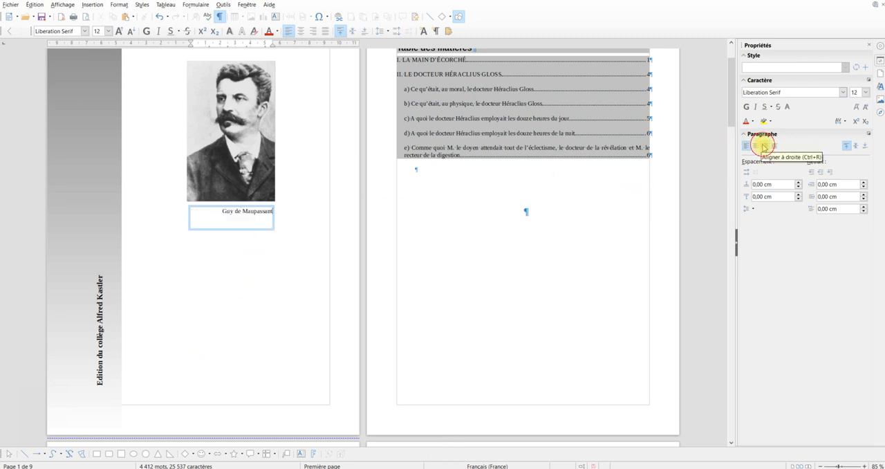
# Align the caption box with the portrait's right edge and reduce its height to about 0.97 cm directly below the picture
pyautogui.click(257, 229)
pyautogui.moveTo(257, 229); pyautogui.dragTo(260, 219)
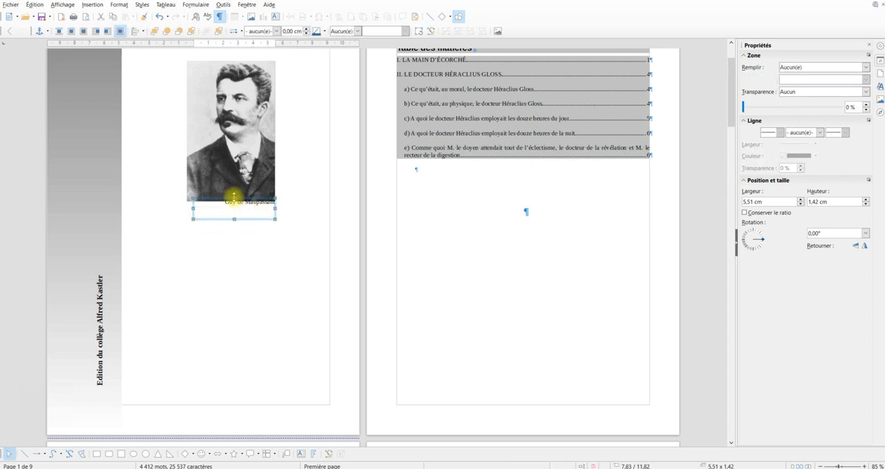
pyautogui.moveTo(234, 196); pyautogui.dragTo(234, 205)
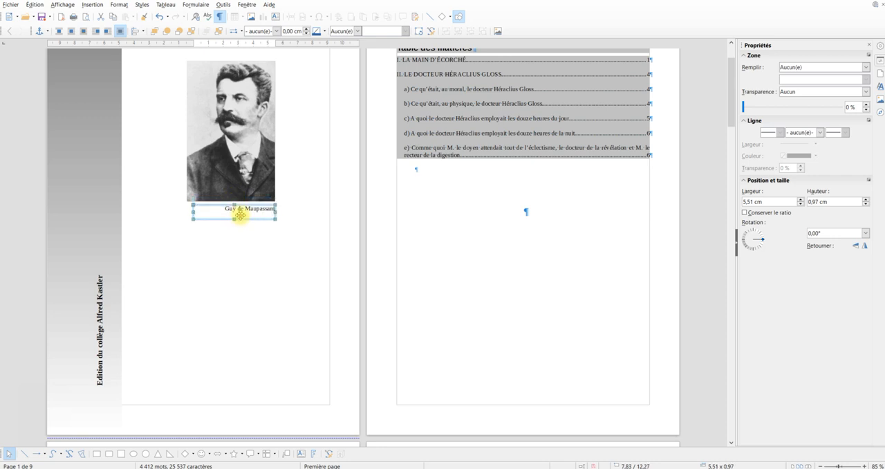
pyautogui.click(246, 230)
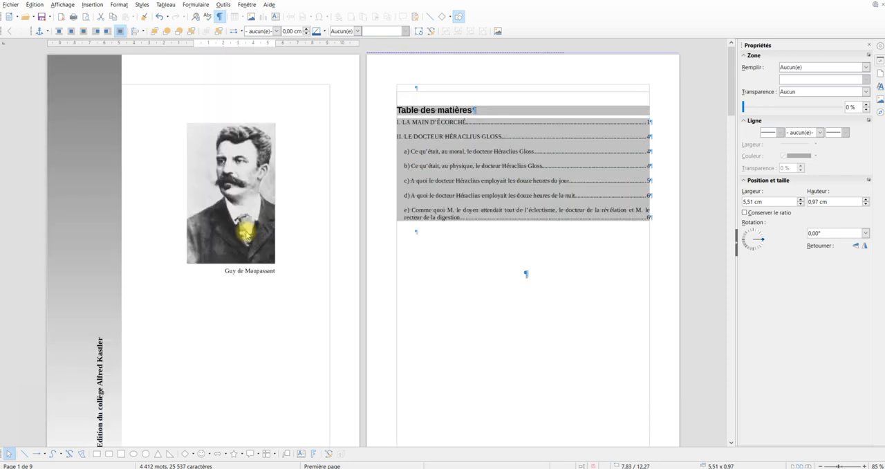
# Add a text box about 8.38 × 4.04 cm below the portrait caption with "CONTES DIVERS" and "1875 - 1880" on separate lines
pyautogui.click(90, 295)
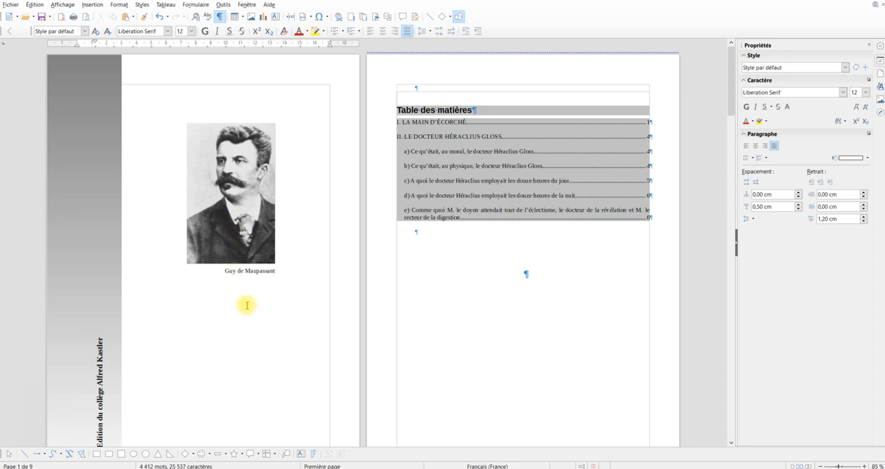
pyautogui.press('F9')
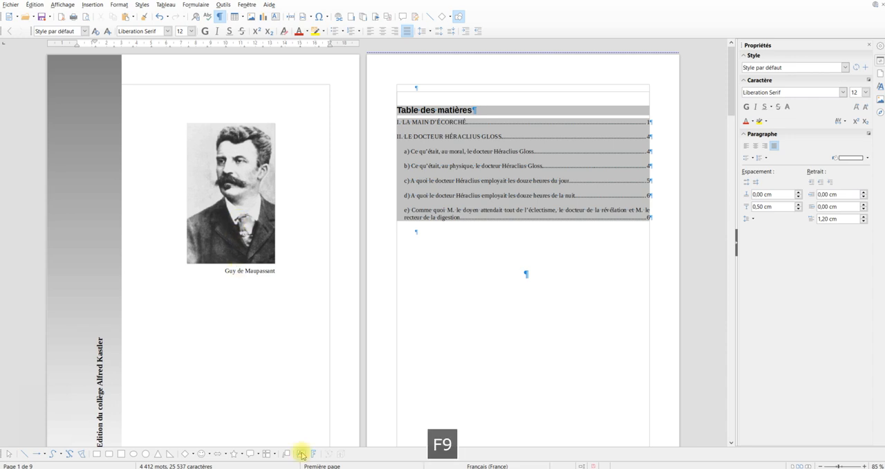
pyautogui.click(301, 454)
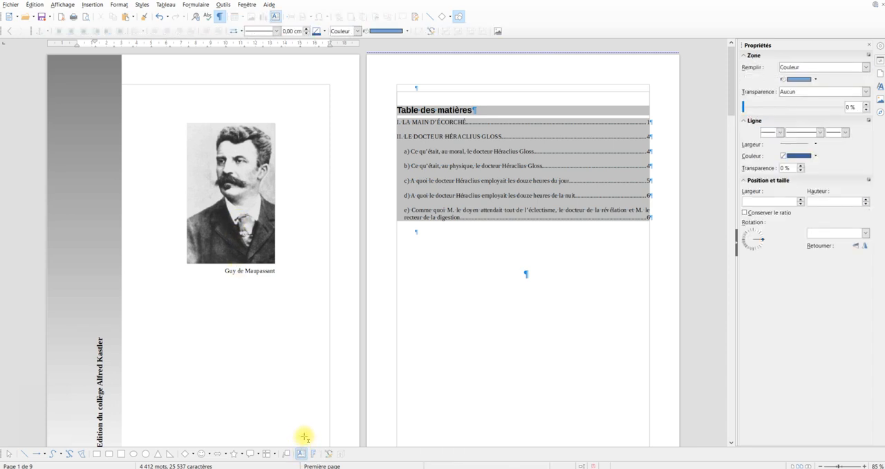
pyautogui.moveTo(192, 296); pyautogui.dragTo(317, 356)
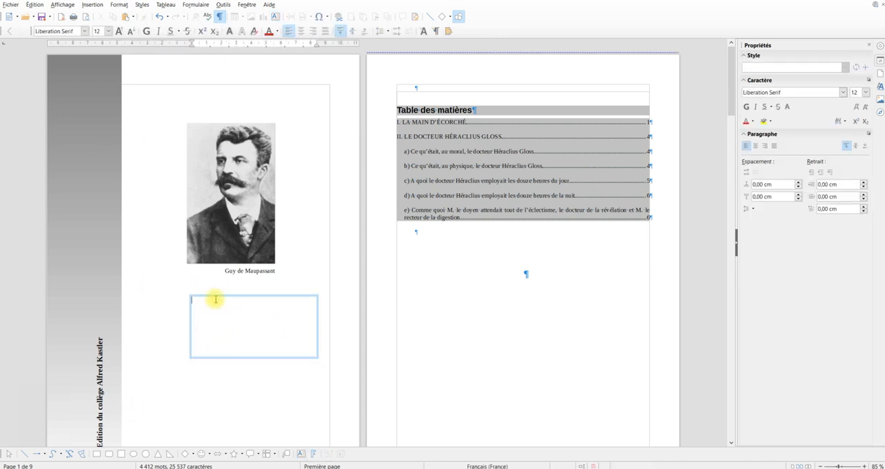
pyautogui.press('capslock')
pyautogui.write('O')
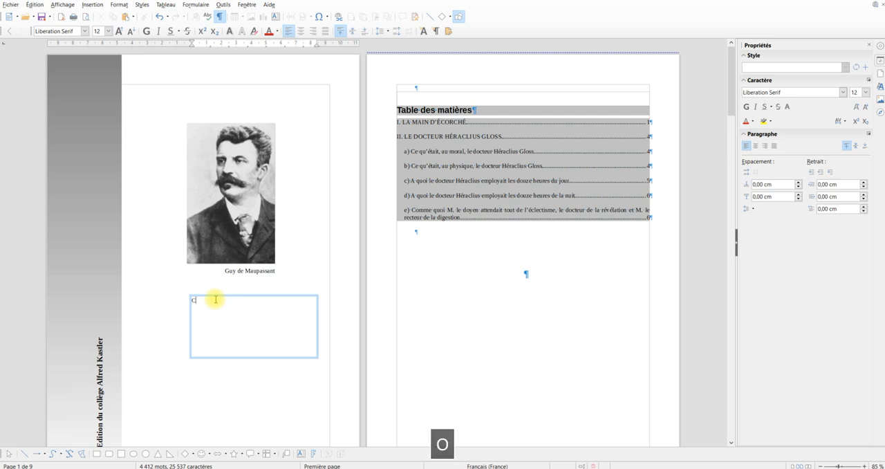
pyautogui.write('NTES ')
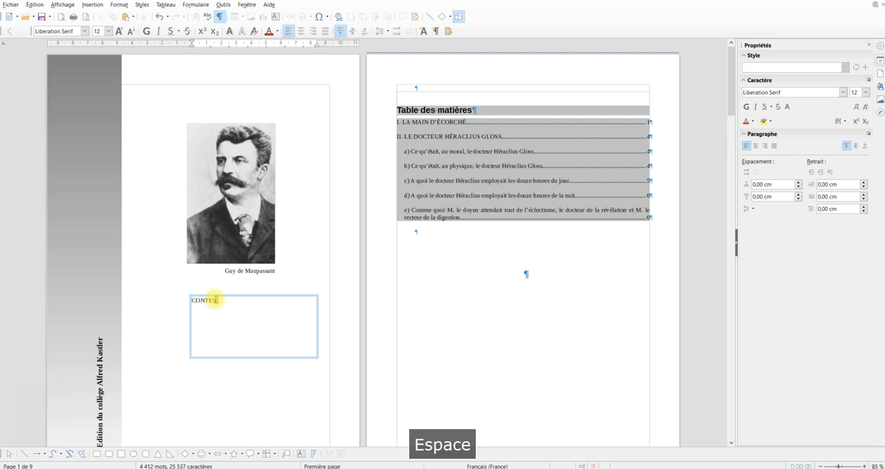
pyautogui.write('DI')
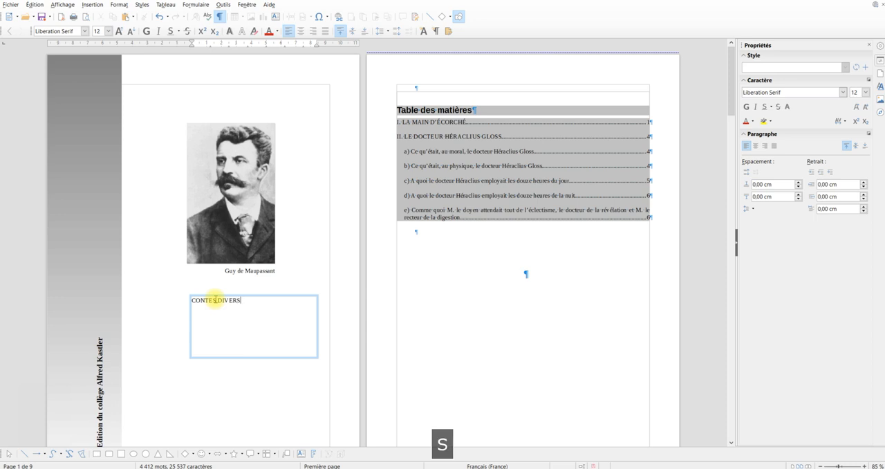
pyautogui.write('VERS')
pyautogui.press('Return')
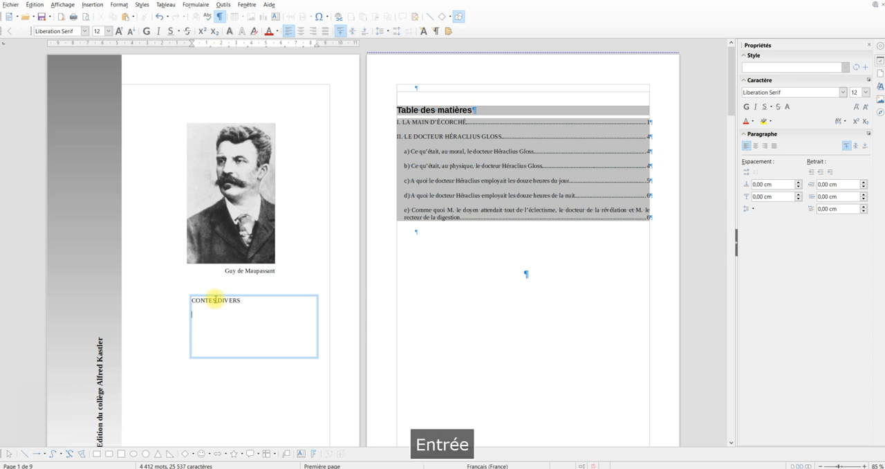
pyautogui.write('187')
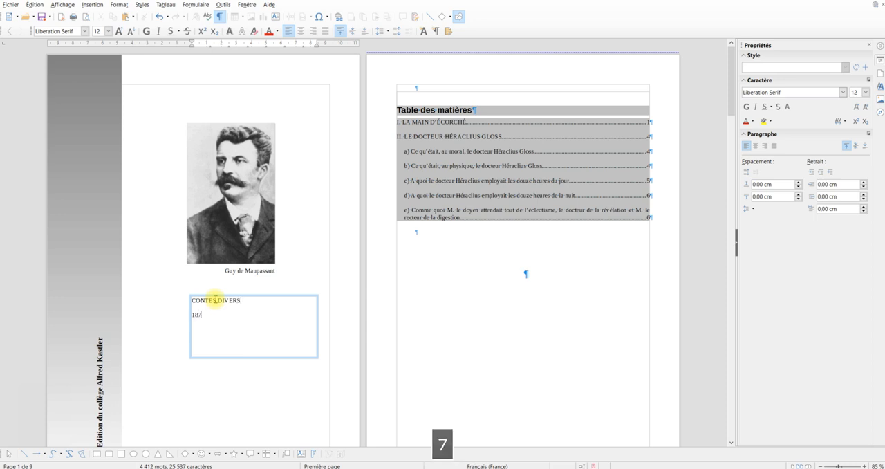
pyautogui.write('5 - 1880')
# Format both title lines in the new text box as right-aligned, 24 pt bold
pyautogui.hotkey('ctrl', 'a')
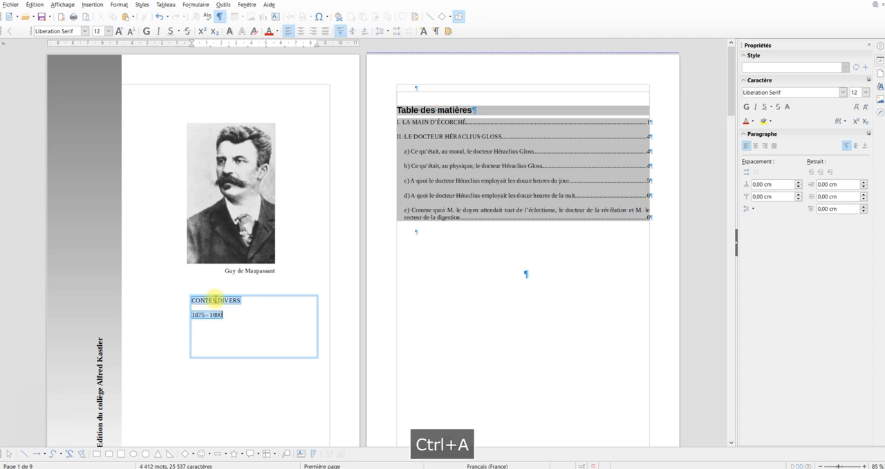
pyautogui.click(765, 146)
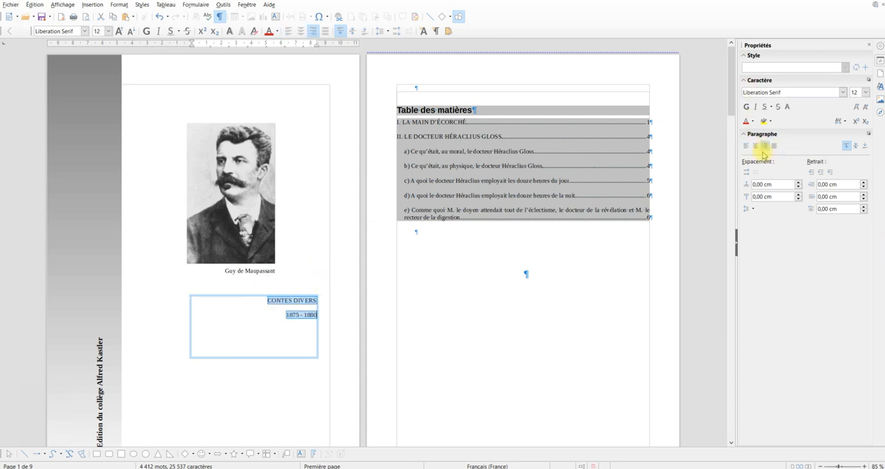
pyautogui.click(867, 92)
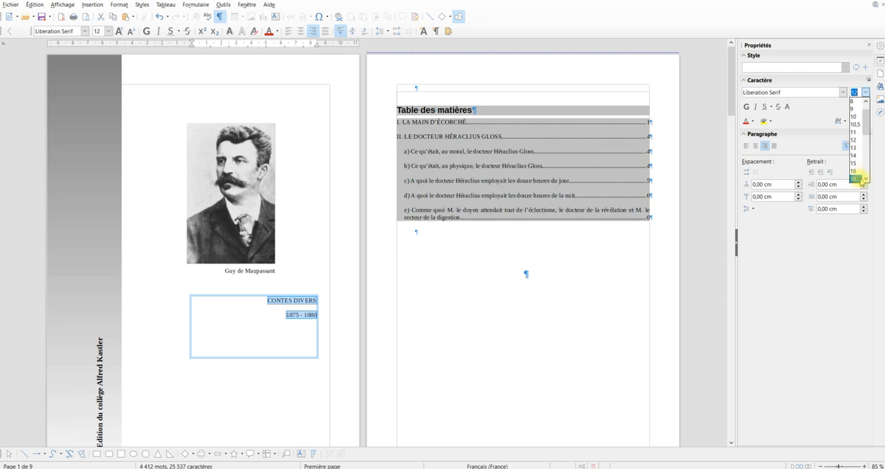
pyautogui.scroll(-3, 865, 182)
pyautogui.click(856, 133)
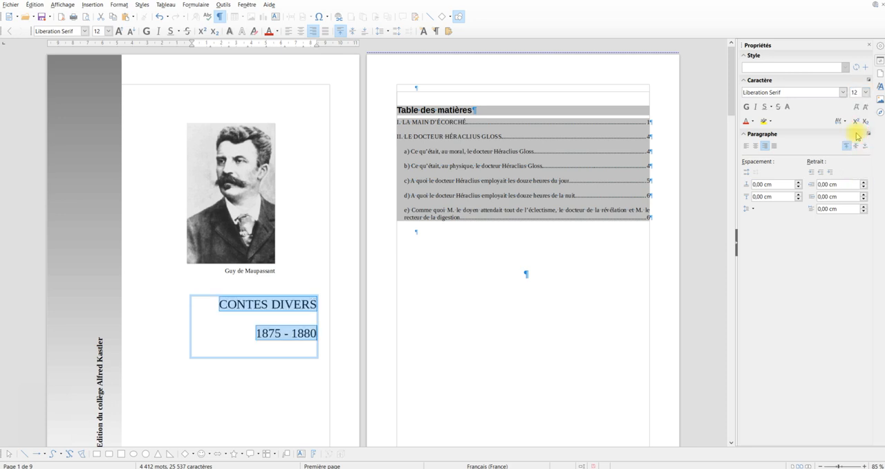
pyautogui.click(747, 107)
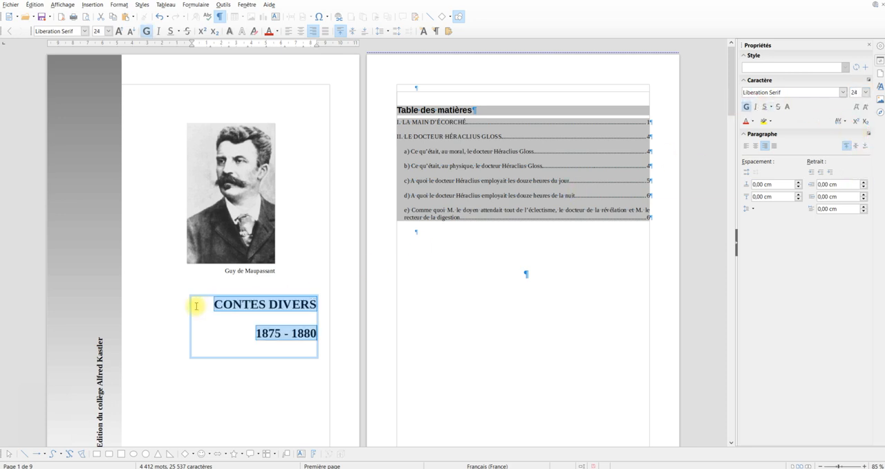
# Move the title box below the caption so its right edge lines up with the portrait's, and deselect it
pyautogui.click(319, 319)
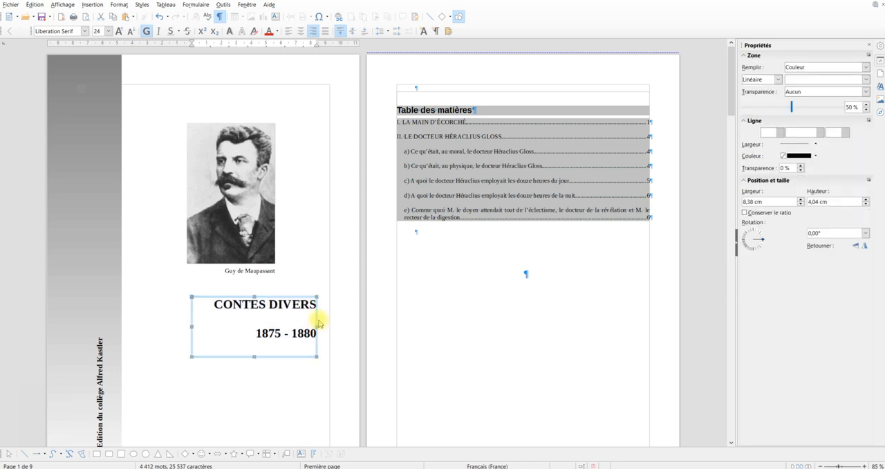
pyautogui.moveTo(318, 319); pyautogui.dragTo(275, 271)
pyautogui.moveTo(251, 310); pyautogui.dragTo(249, 366)
pyautogui.click(285, 245)
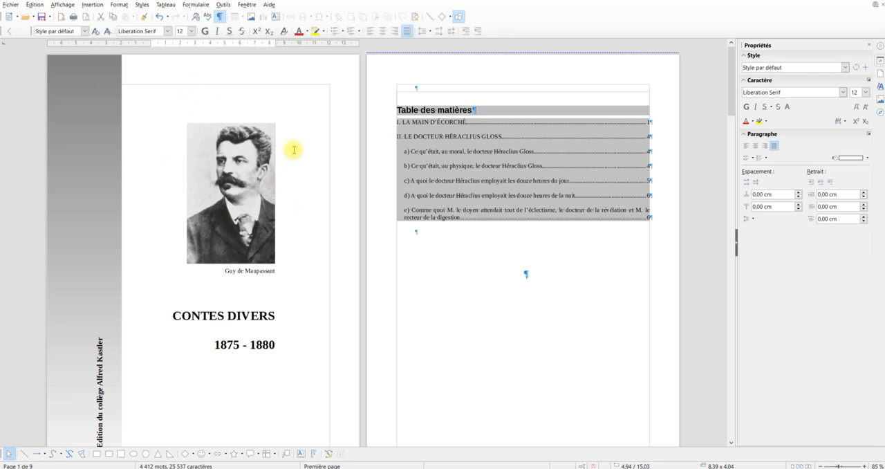
pyautogui.click(264, 83)
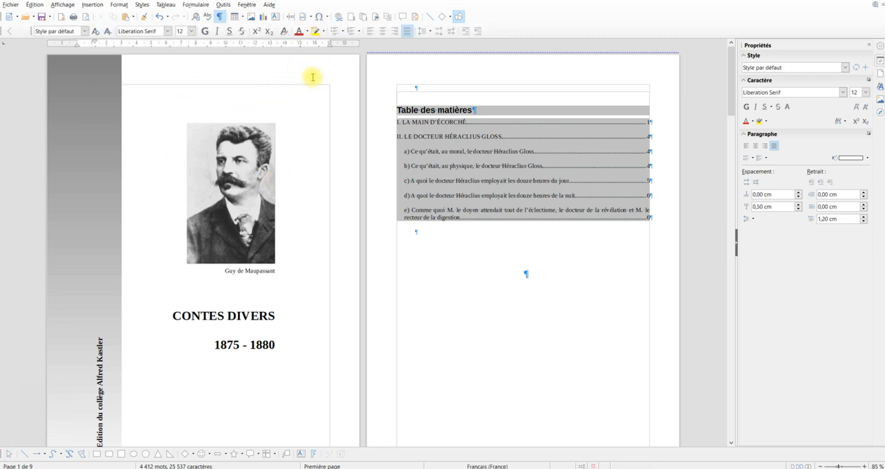
# Look over the finished cover page, the table of contents page and the start of the first story
pyautogui.press('F9')
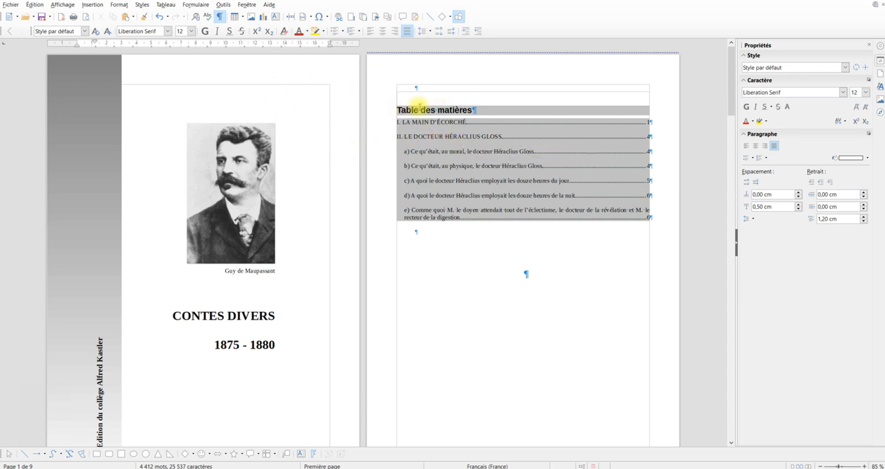
pyautogui.scroll(-8, 421, 108)
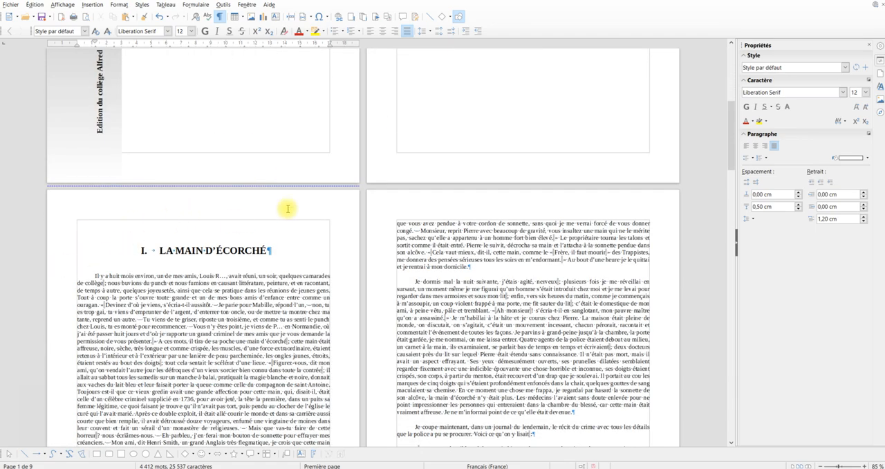
pyautogui.scroll(3, 323, 172)
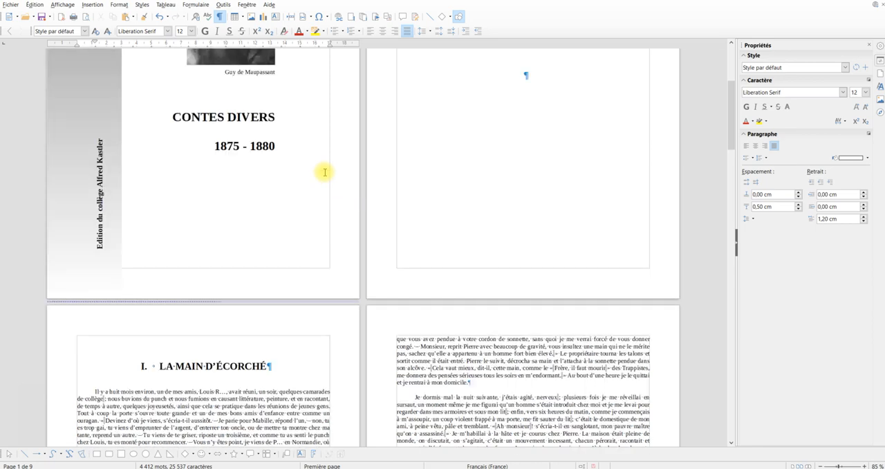
pyautogui.scroll(3, 324, 172)
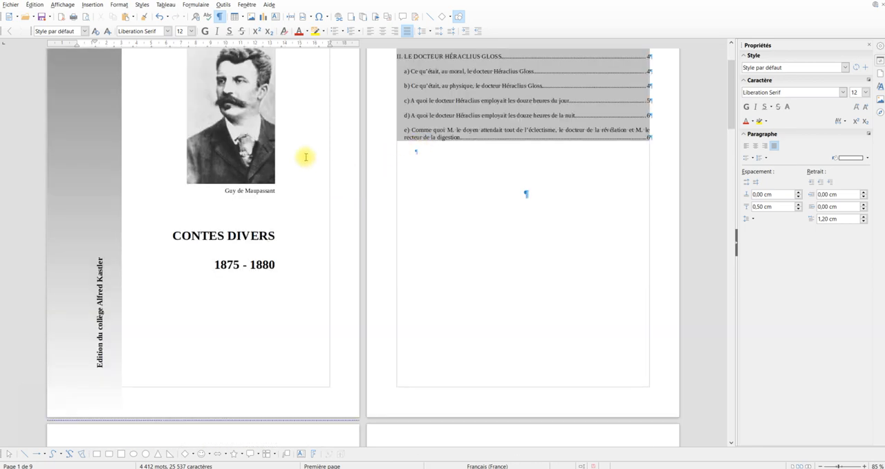
pyautogui.scroll(1, 304, 156)
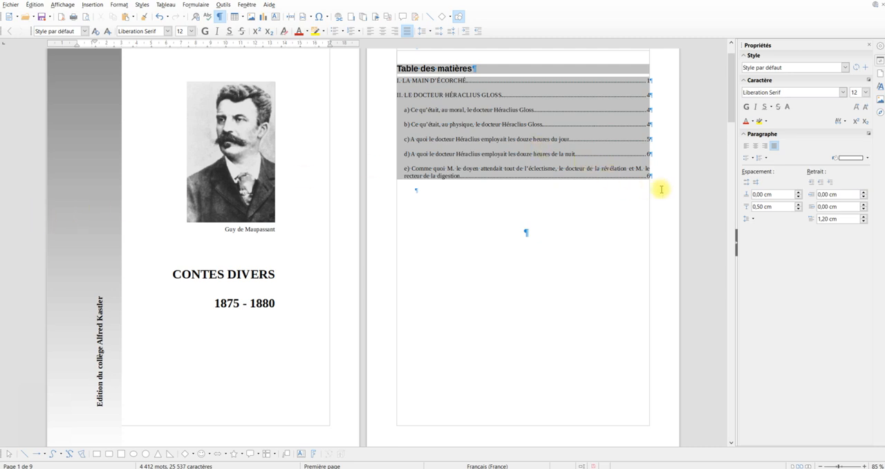
pyautogui.scroll(-3, 662, 190)
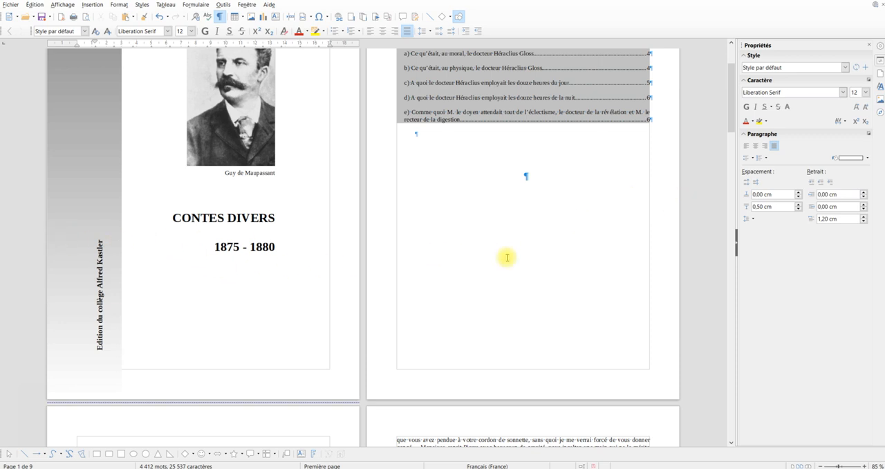
pyautogui.scroll(1, 550, 265)
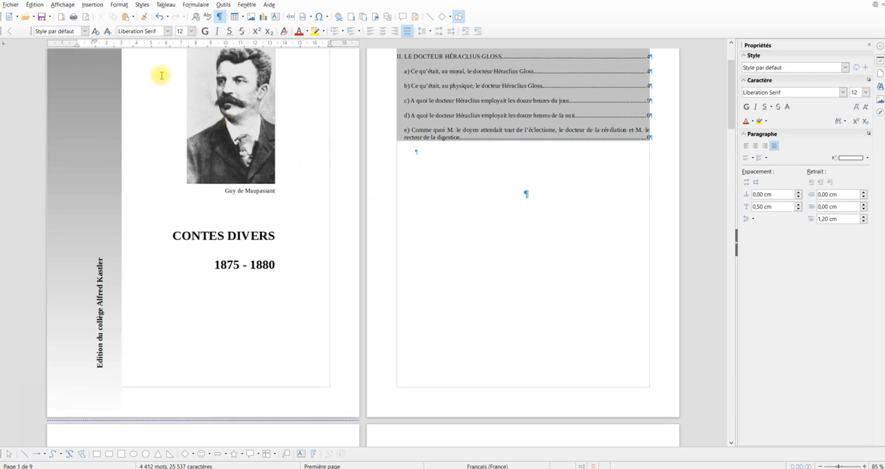
# Place the cursor in the empty heading paragraph below the table of contents and open the page style settings
pyautogui.click(119, 6)
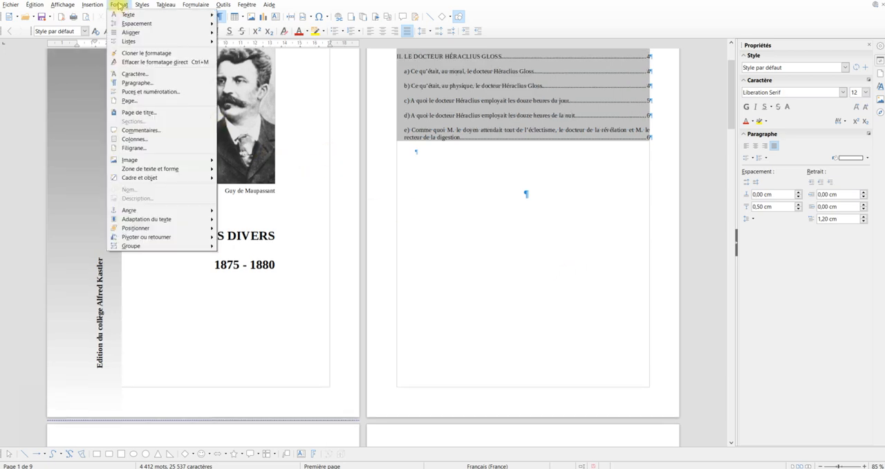
pyautogui.click(454, 279)
pyautogui.click(457, 263)
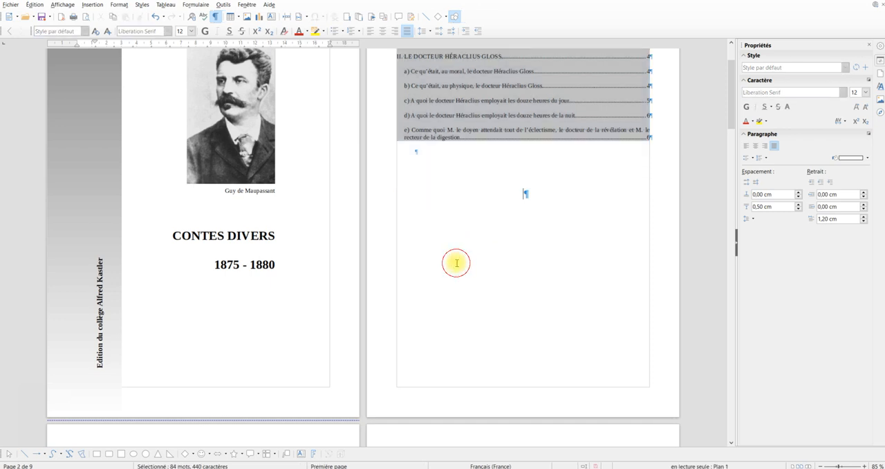
pyautogui.click(457, 227)
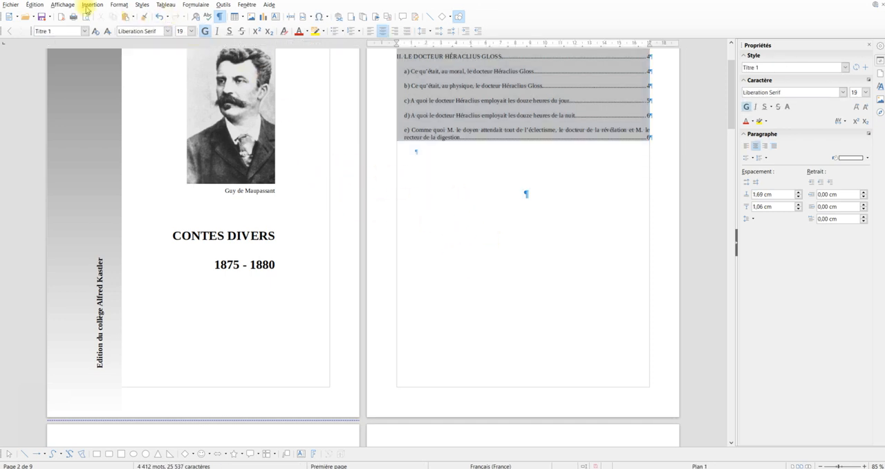
pyautogui.click(121, 7)
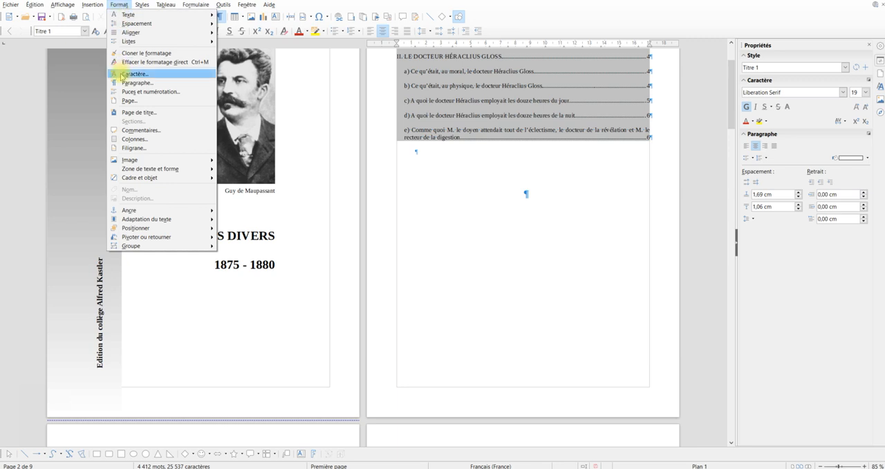
pyautogui.click(131, 101)
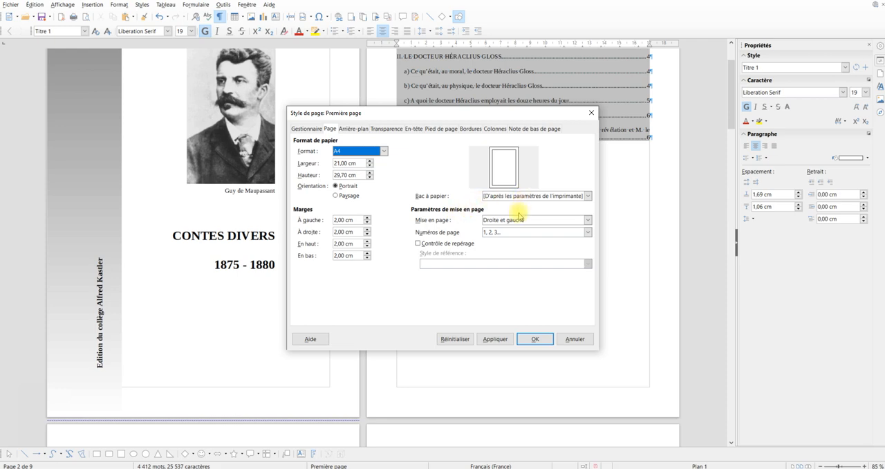
pyautogui.click(516, 220)
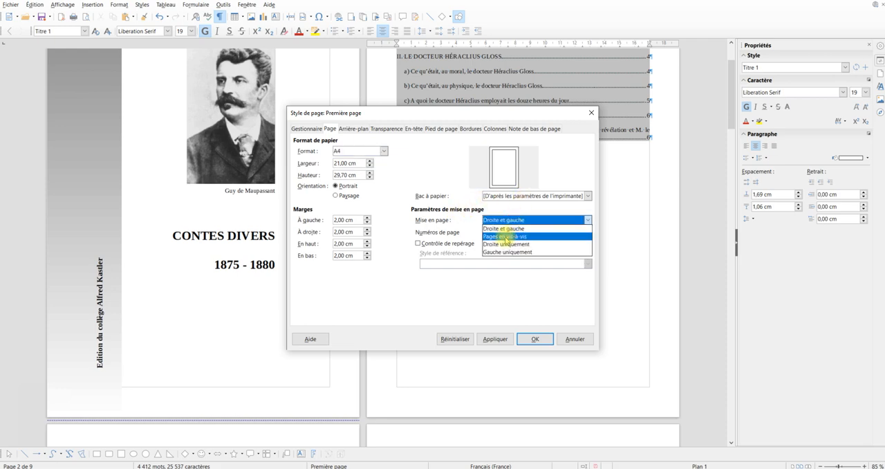
pyautogui.click(507, 236)
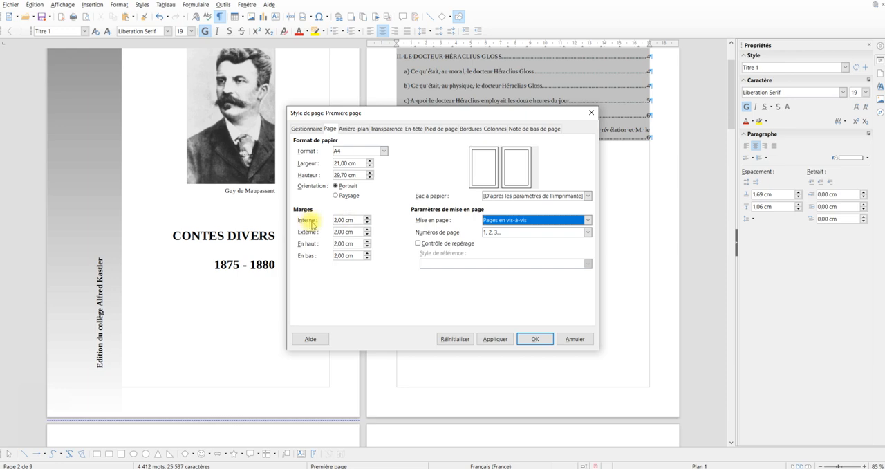
pyautogui.click(496, 220)
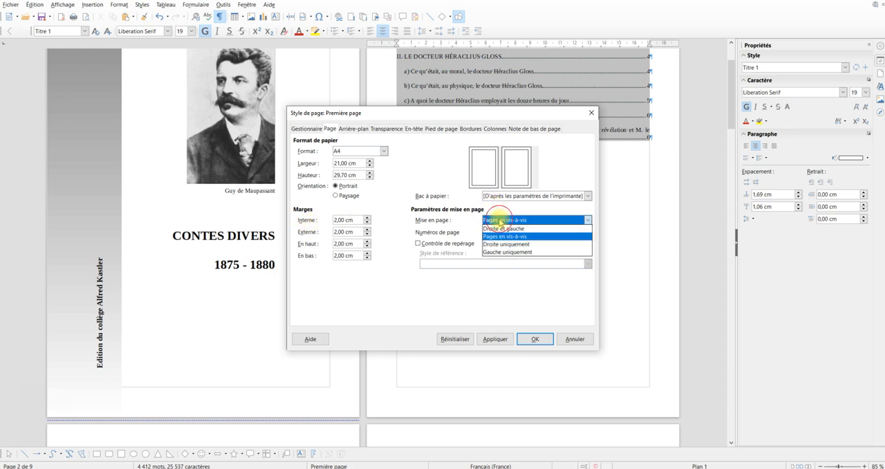
pyautogui.click(498, 229)
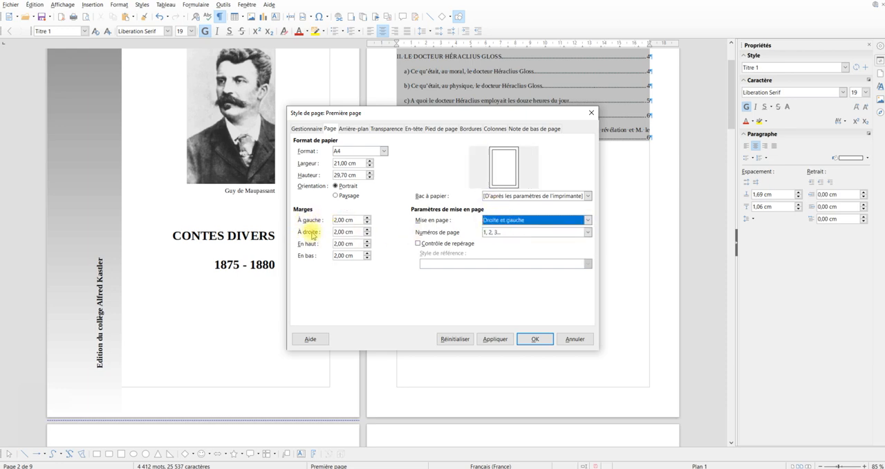
# Set the Première page style's layout to facing pages (Pages en vis-à-vis) with a 3 cm inner margin and apply it
pyautogui.click(493, 220)
pyautogui.click(489, 232)
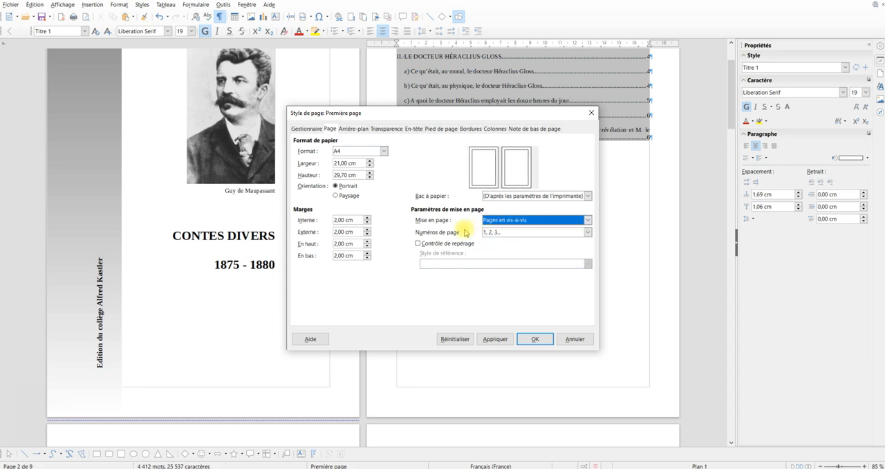
pyautogui.click(351, 220)
pyautogui.write('3')
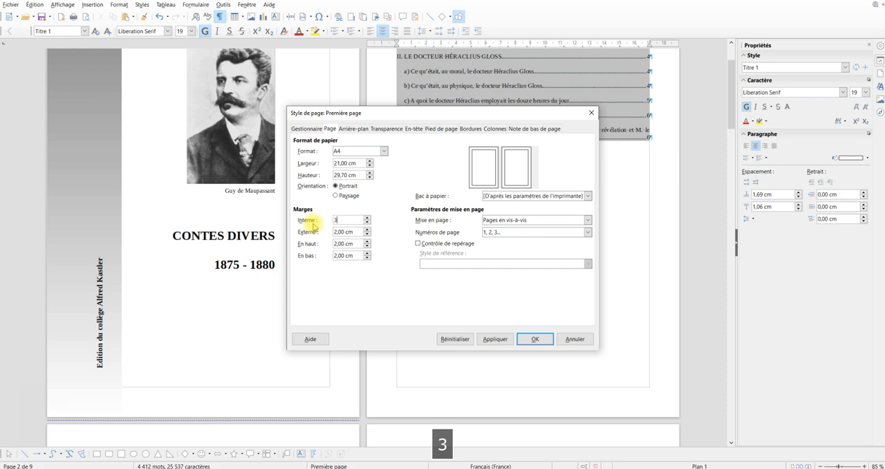
pyautogui.press('Tab')
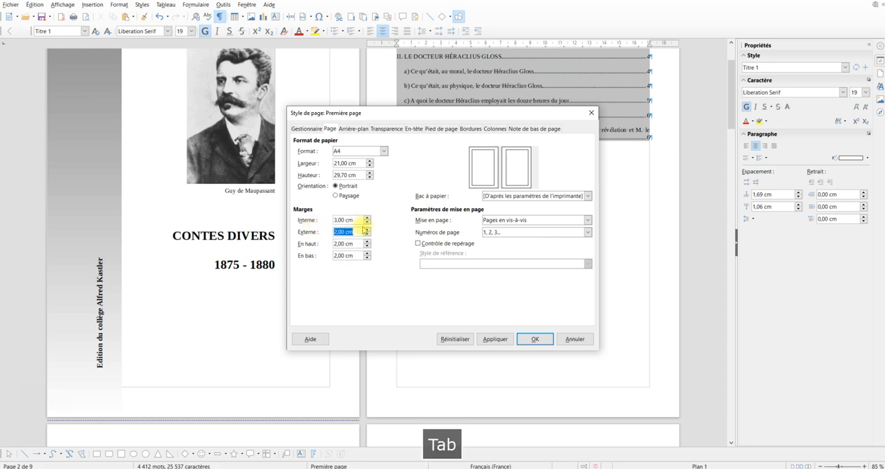
pyautogui.click(536, 339)
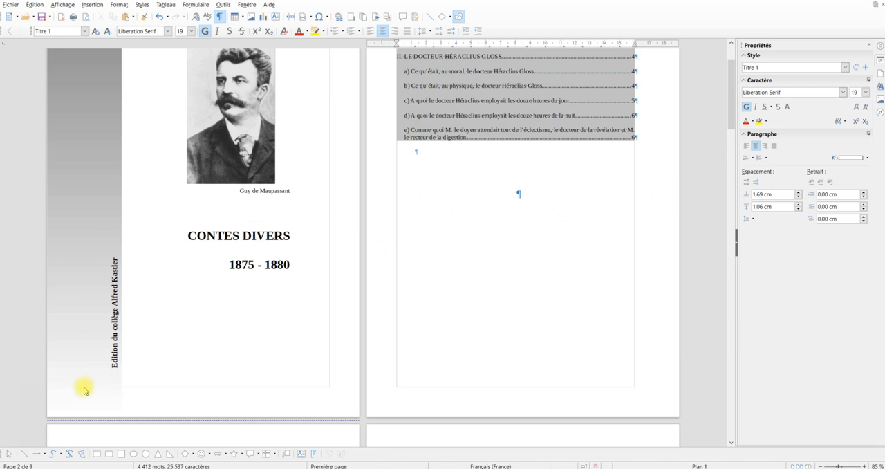
# For the page style used from the heading "LA MAIN D'ÉCORCHÉ" onward, set the layout to facing pages (Pages en vis-à-vis) with a 3 cm inner margin
pyautogui.scroll(-5, 401, 239)
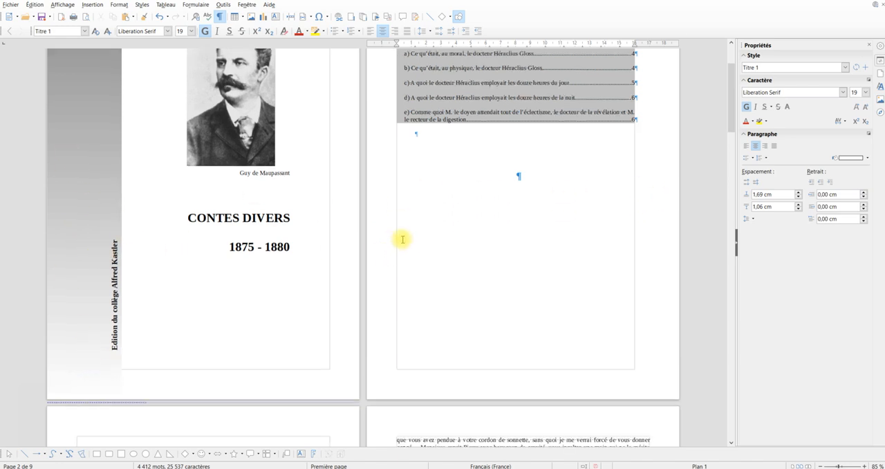
pyautogui.scroll(-3, 402, 239)
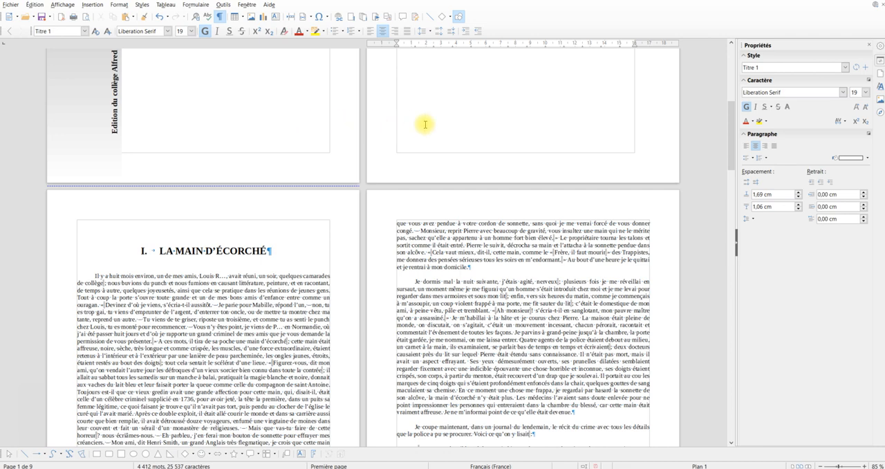
pyautogui.click(293, 250)
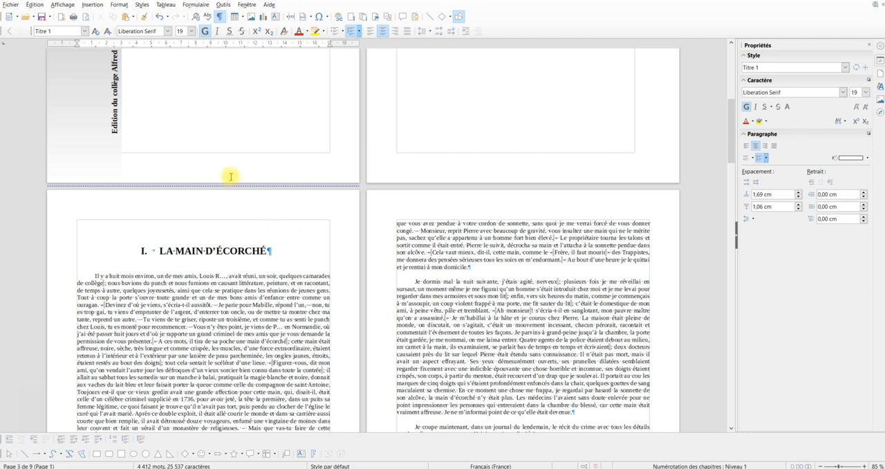
pyautogui.click(115, 5)
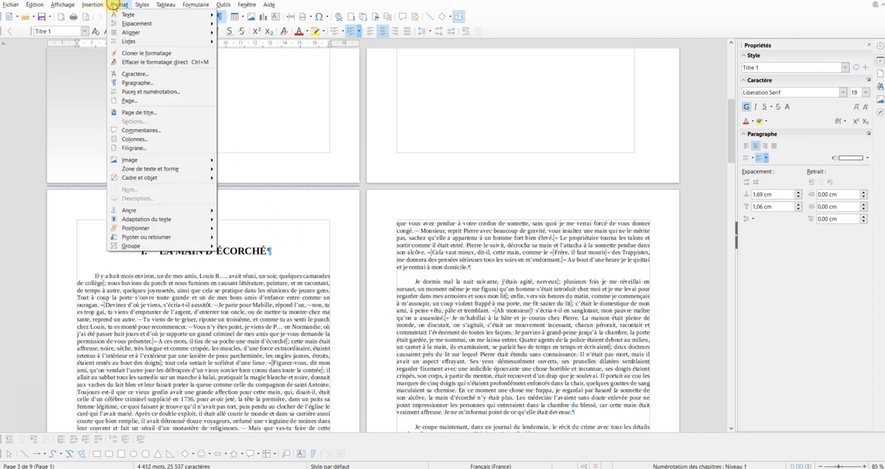
pyautogui.click(125, 101)
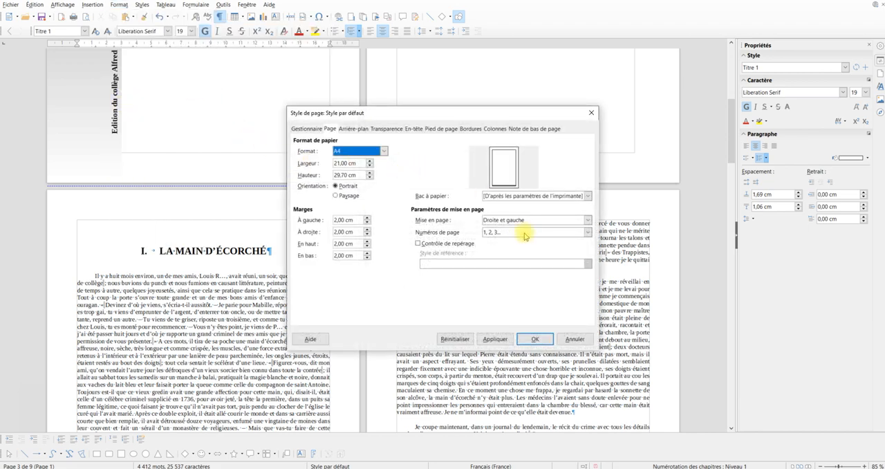
pyautogui.click(523, 225)
pyautogui.click(524, 232)
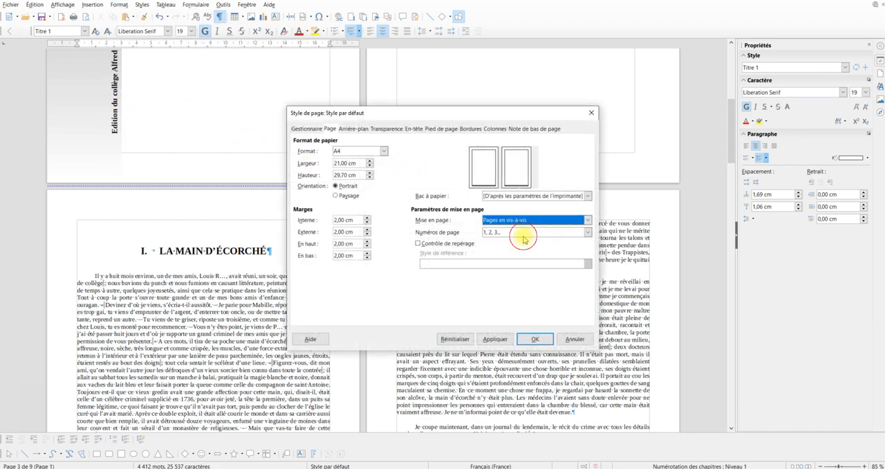
pyautogui.moveTo(354, 221); pyautogui.dragTo(318, 221)
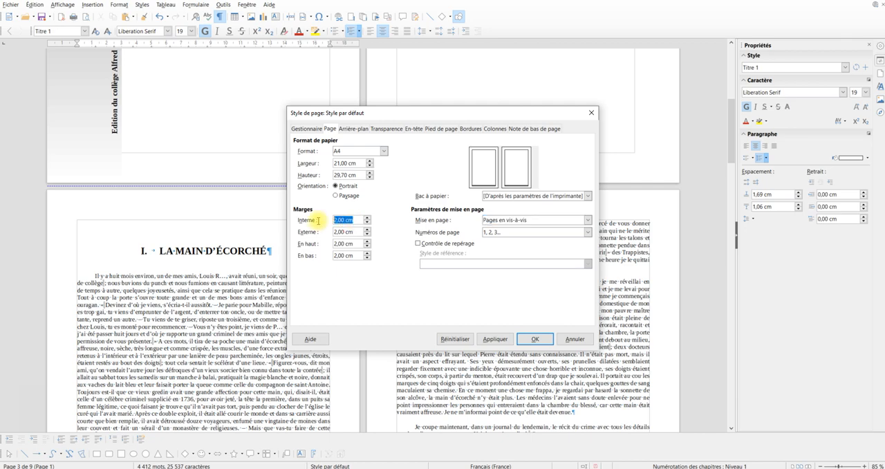
pyautogui.write('3')
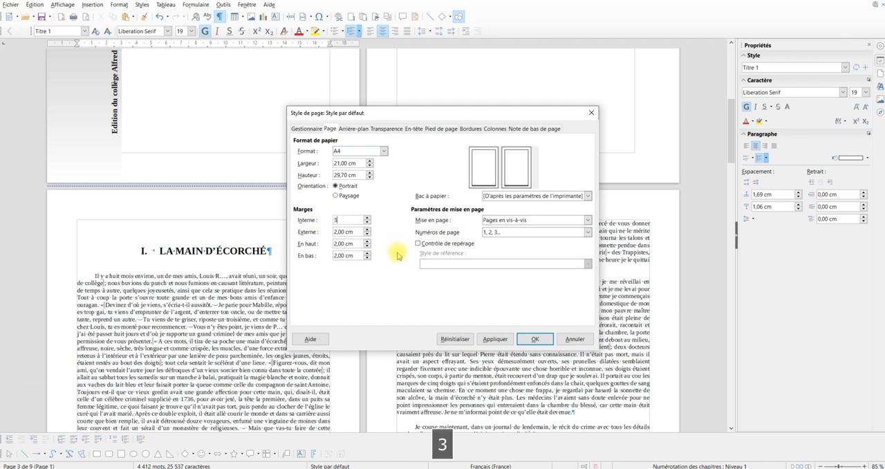
pyautogui.click(395, 283)
pyautogui.click(534, 339)
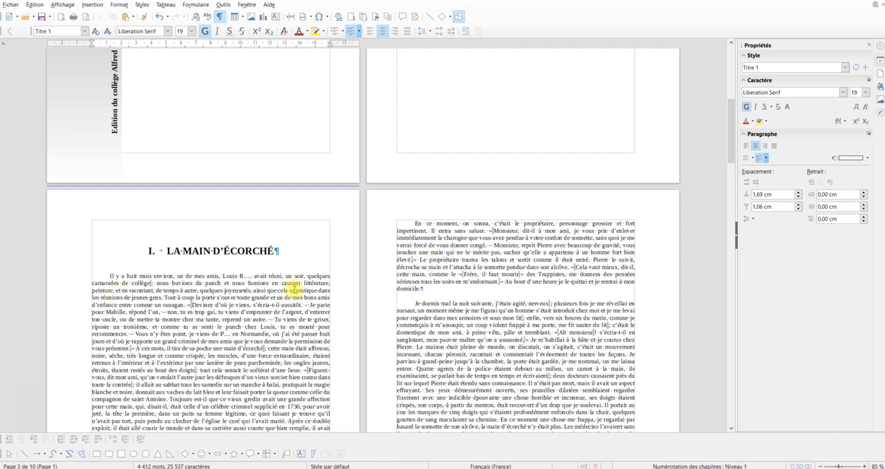
pyautogui.keyDown('ctrl'); pyautogui.scroll(-4, 296, 276); pyautogui.keyUp('ctrl')
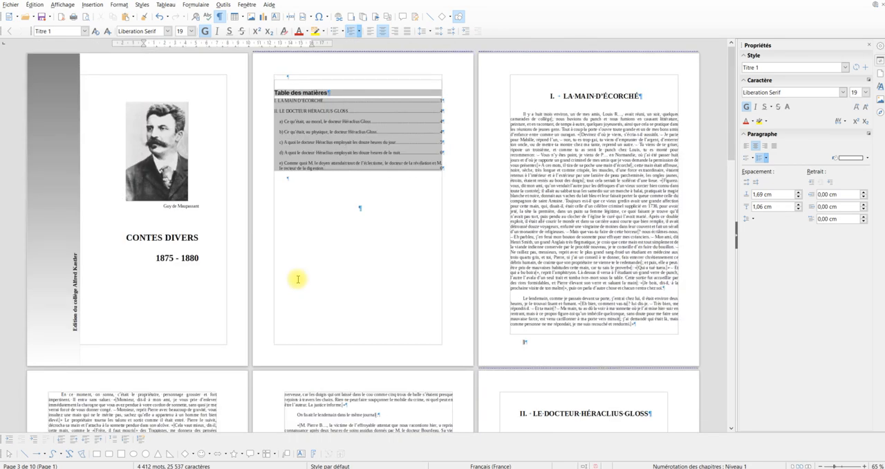
pyautogui.keyDown('ctrl'); pyautogui.scroll(-3, 297, 276); pyautogui.keyUp('ctrl')
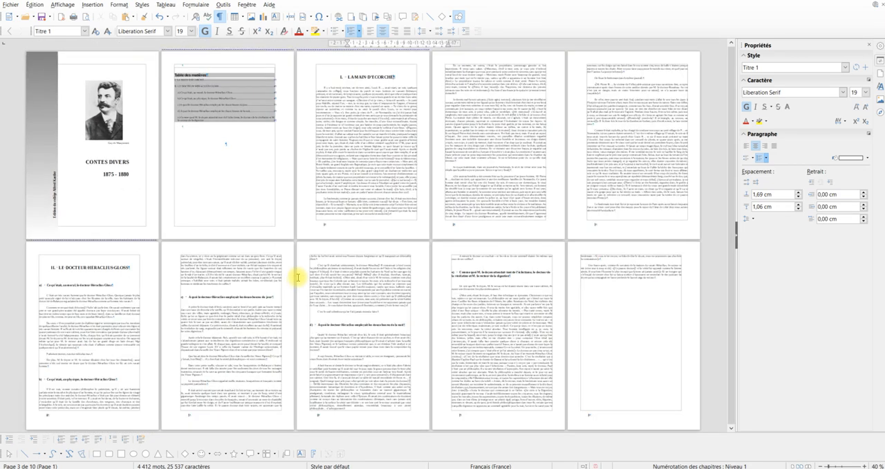